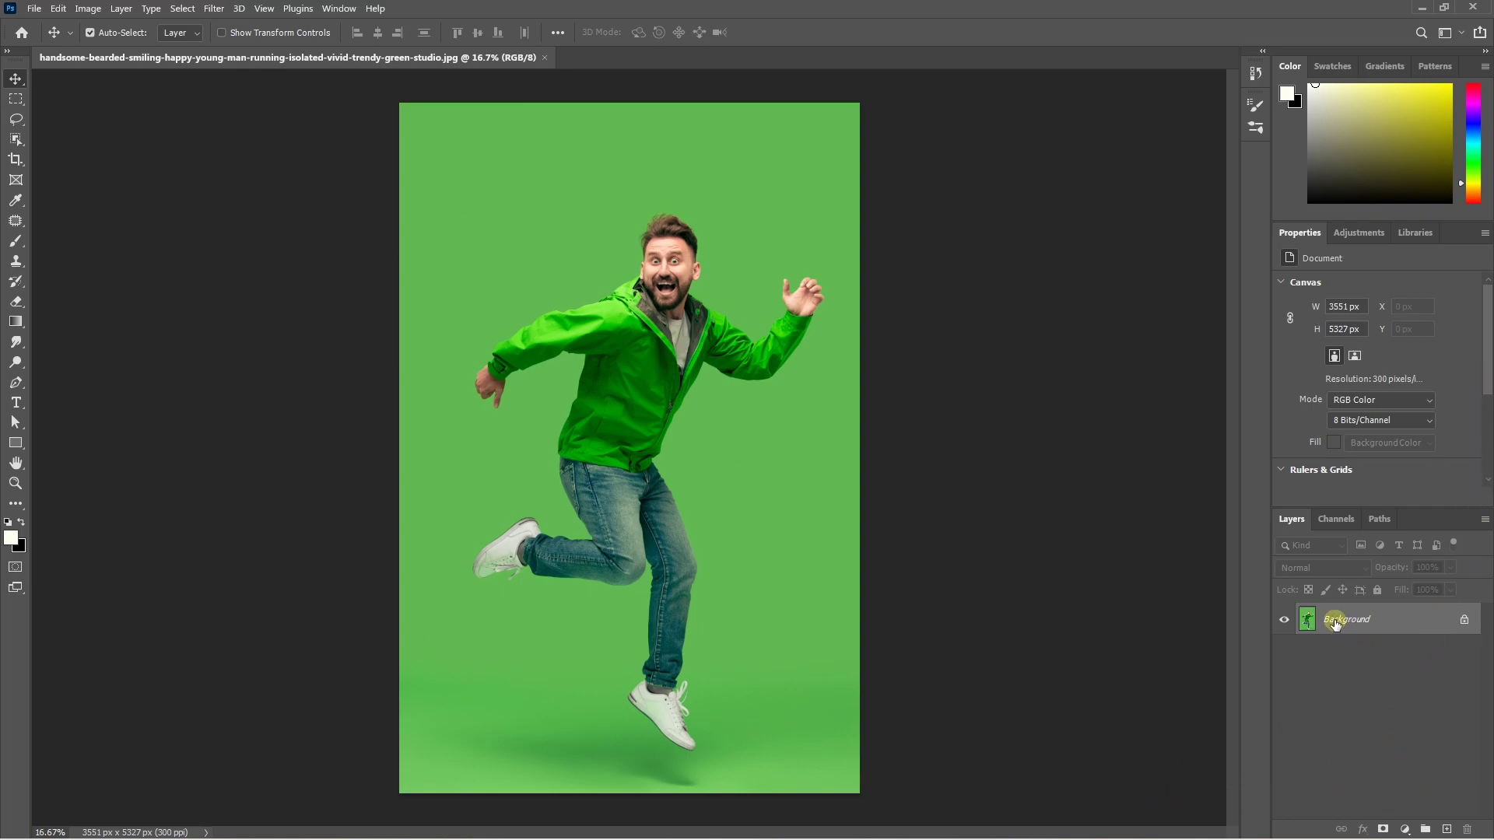
Step: Duplicate the jumping-man Background photo into a new Layer 1 with Ctrl+J
key(ctrl+j)
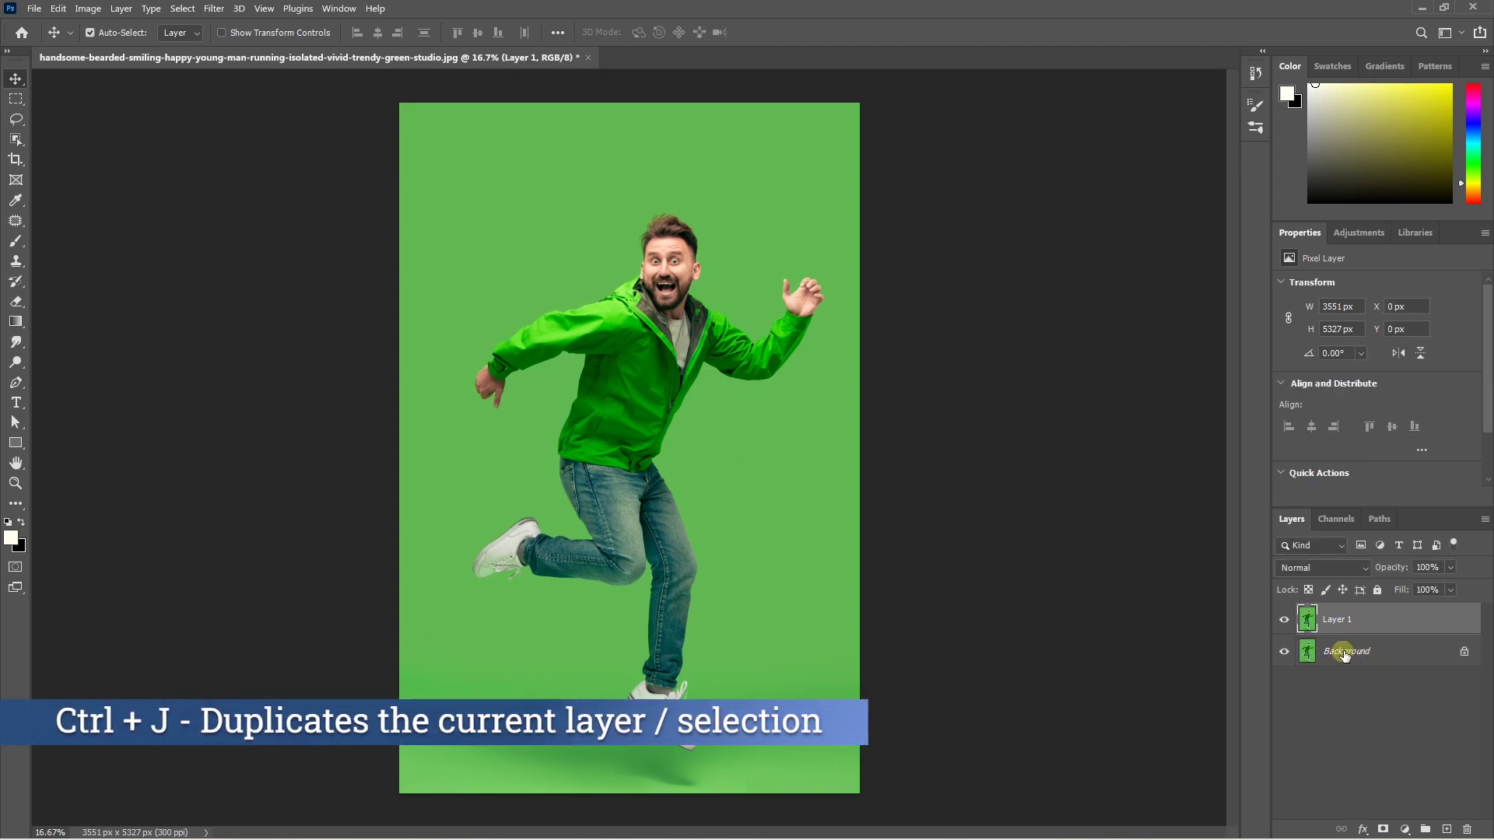
Step: Hide the Background and mask Layer 1 to the auto-selected subject, removing the green backdrop
click(1285, 654)
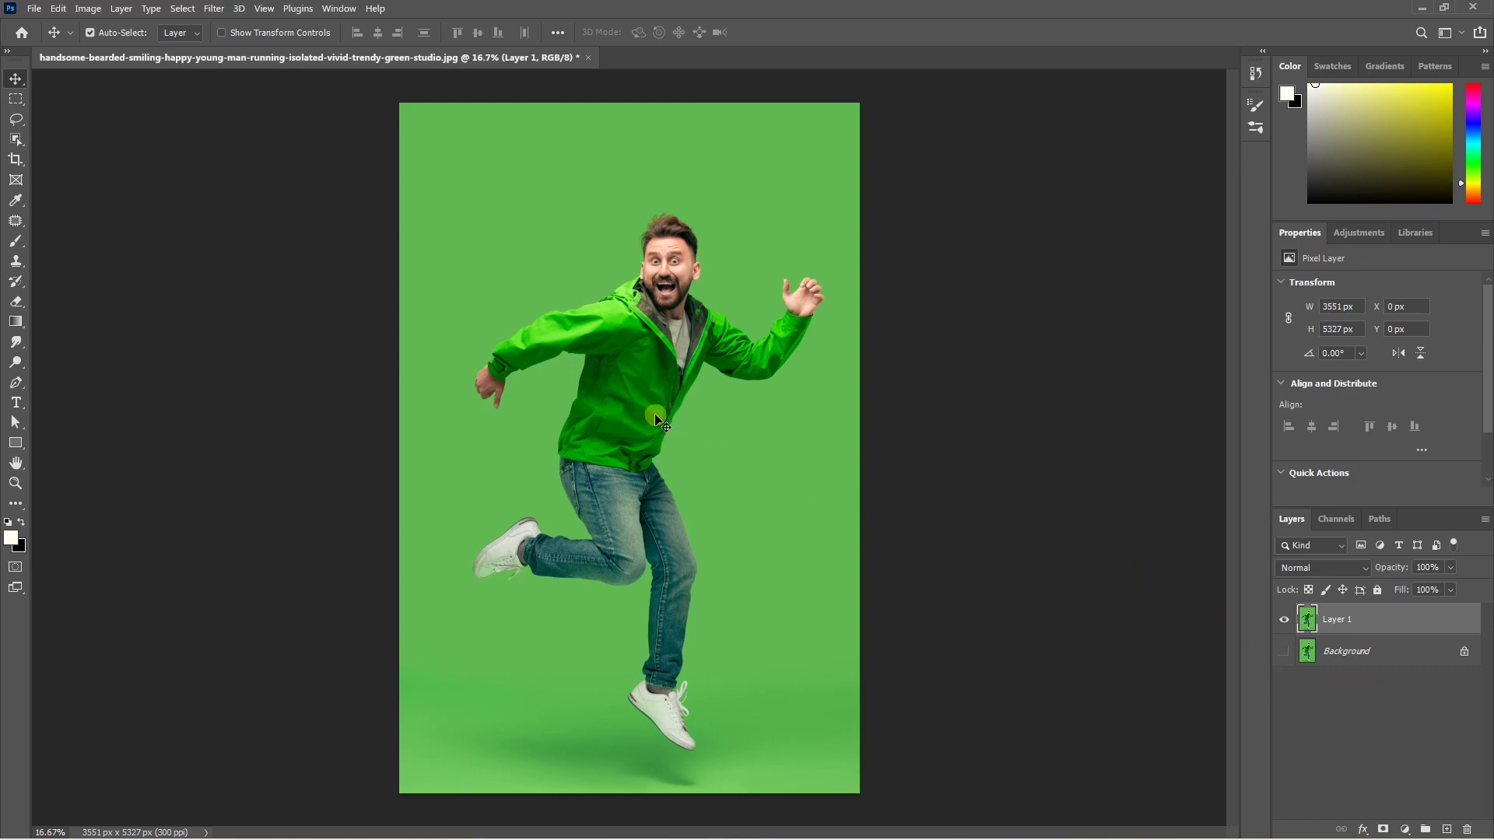
click(180, 9)
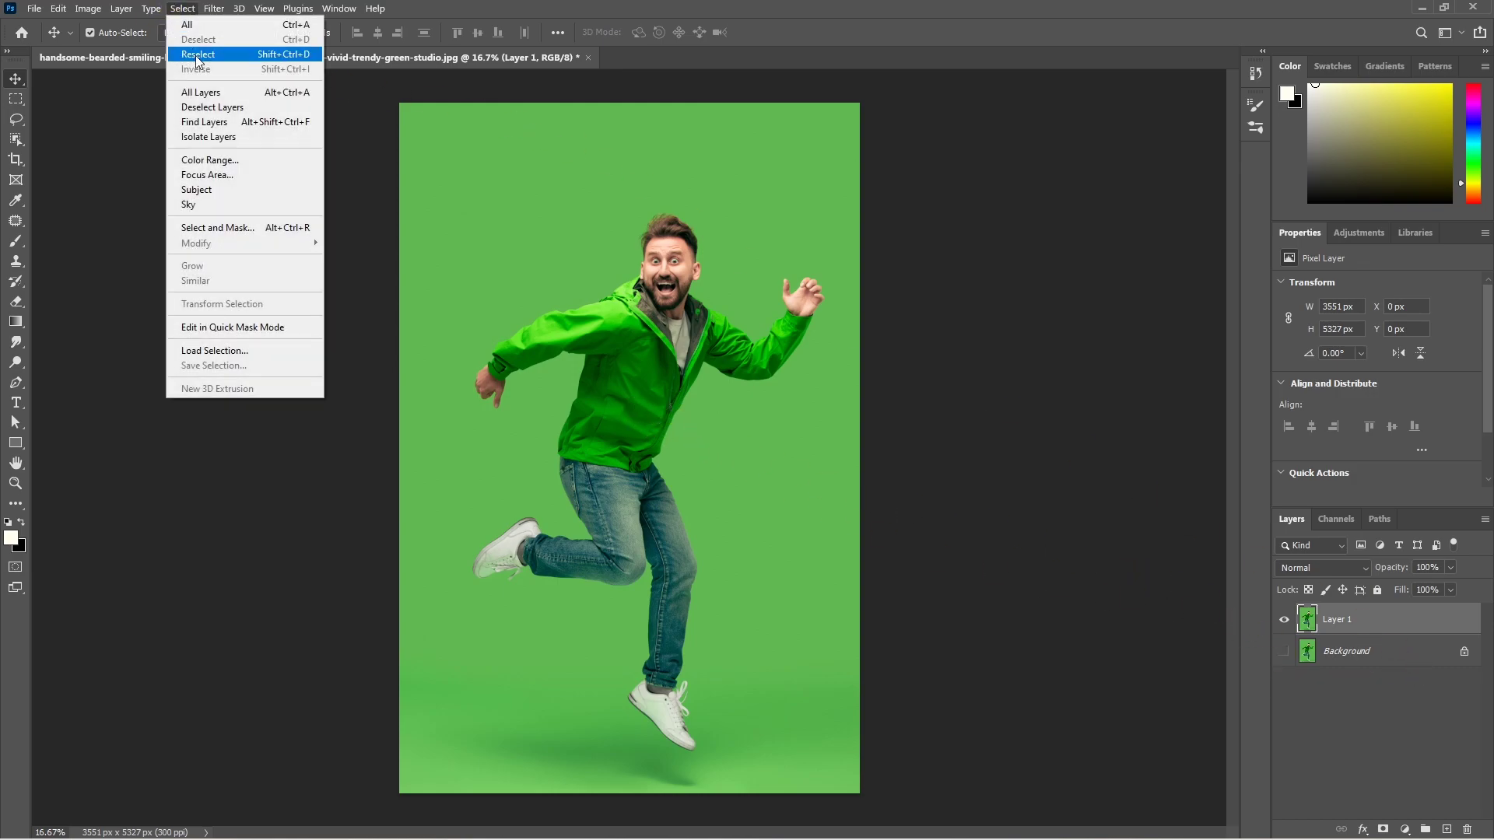
click(199, 191)
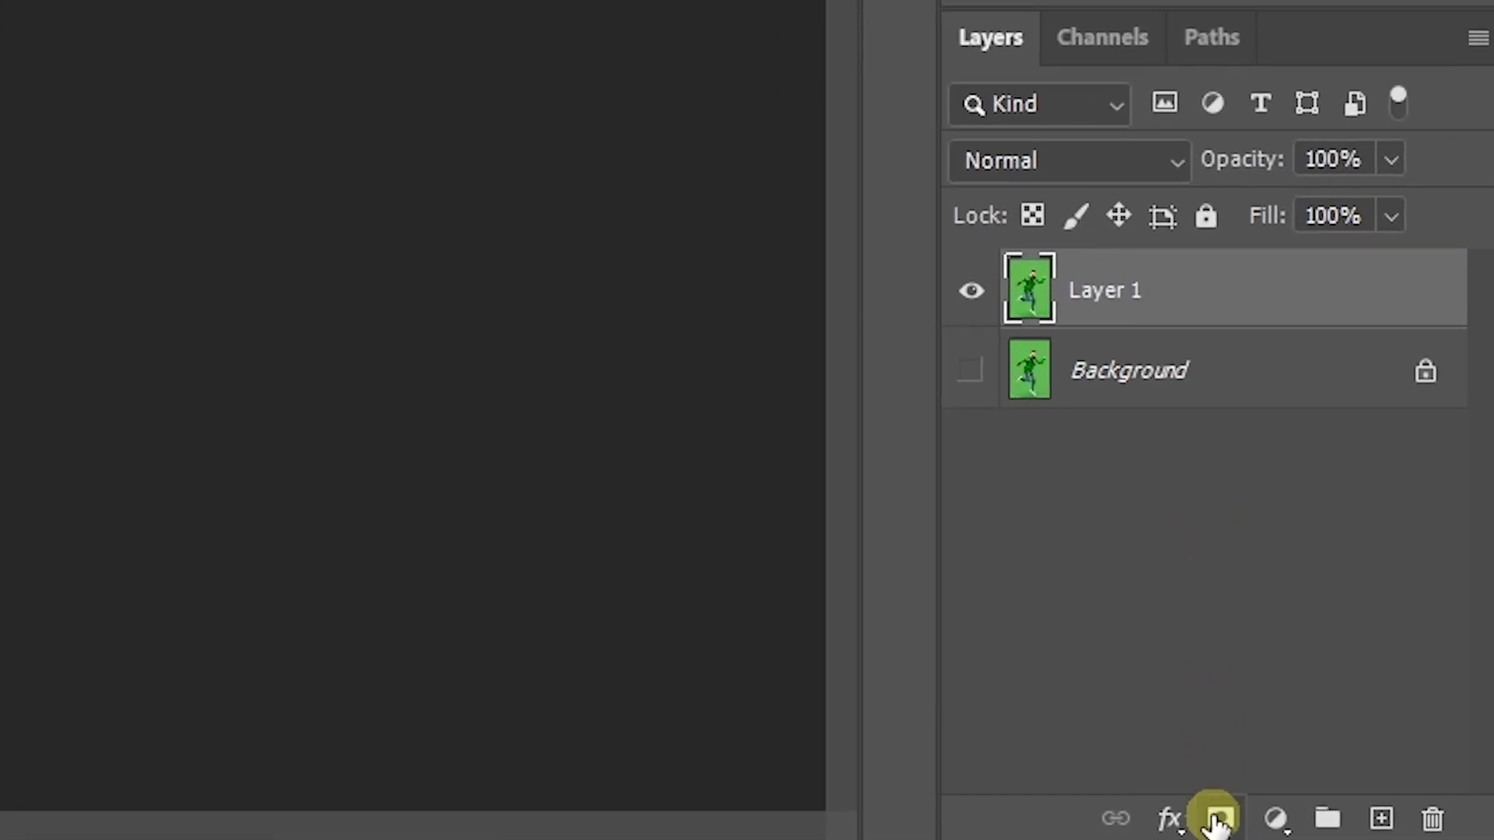
click(1218, 819)
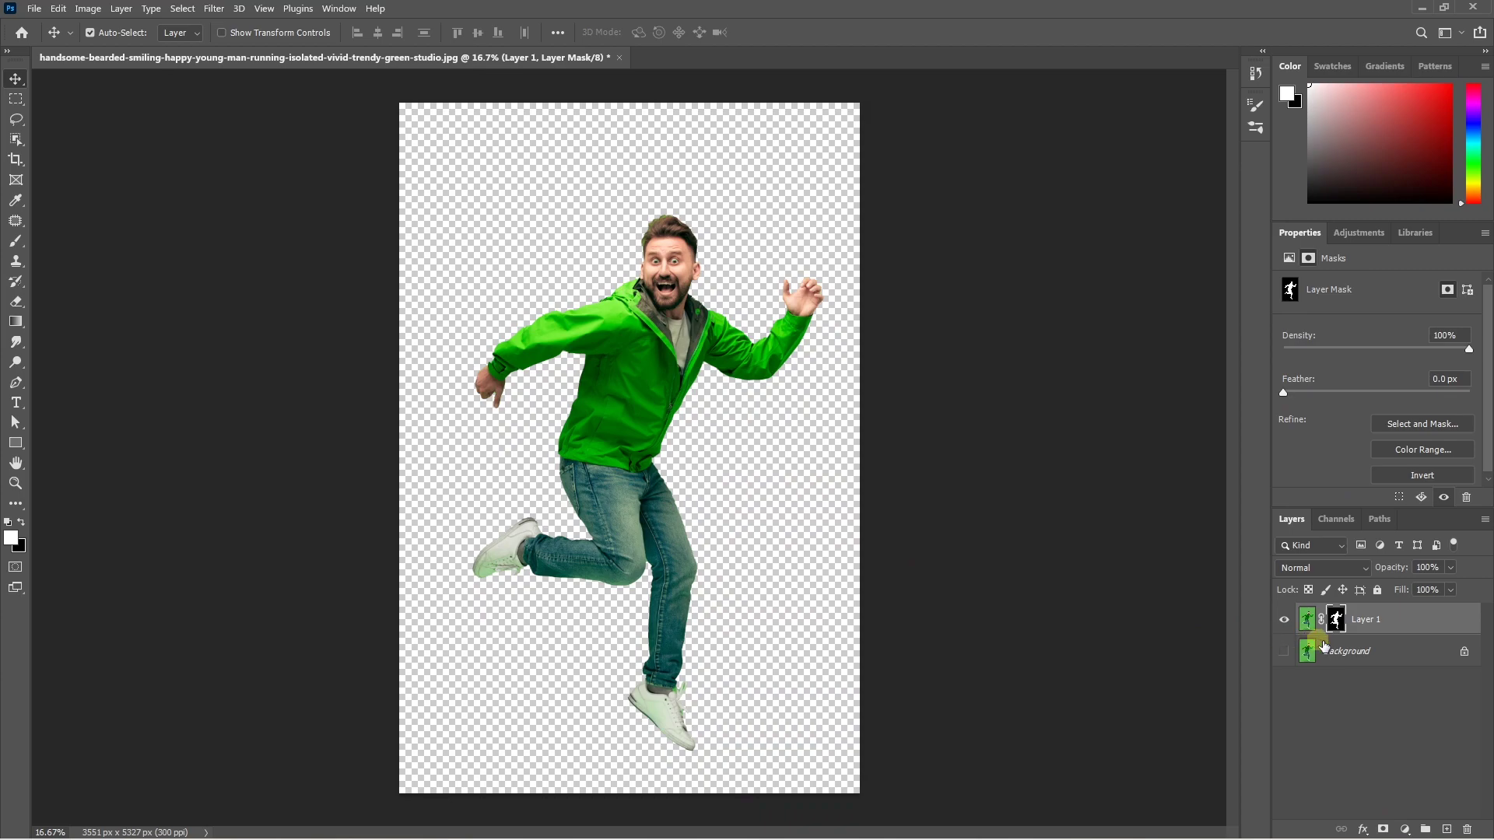
scroll(786, 246, up, 1)
scroll(787, 247, up, 2)
scroll(659, 226, up, 2)
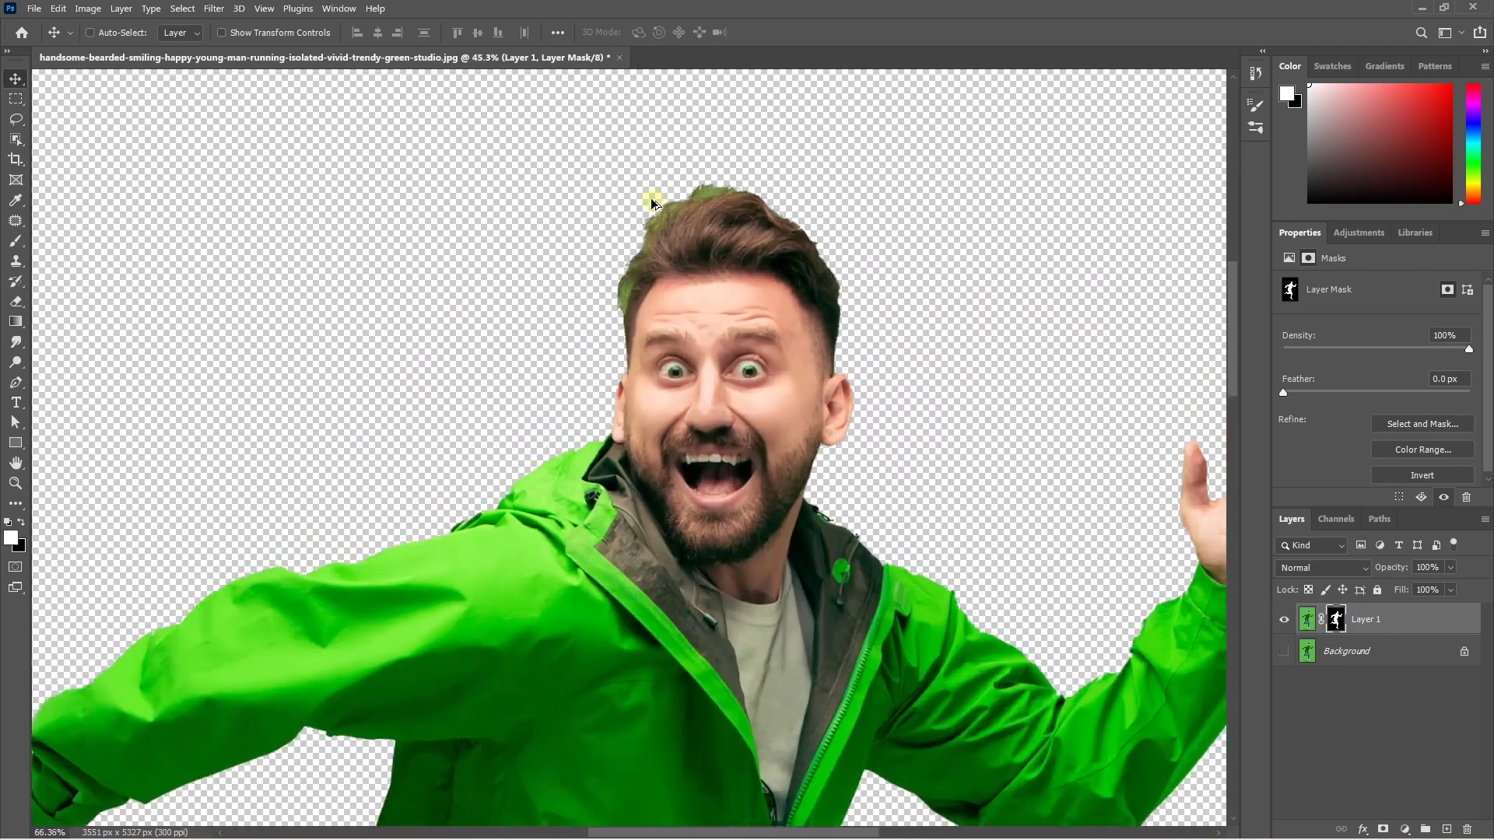
scroll(630, 311, up, 2)
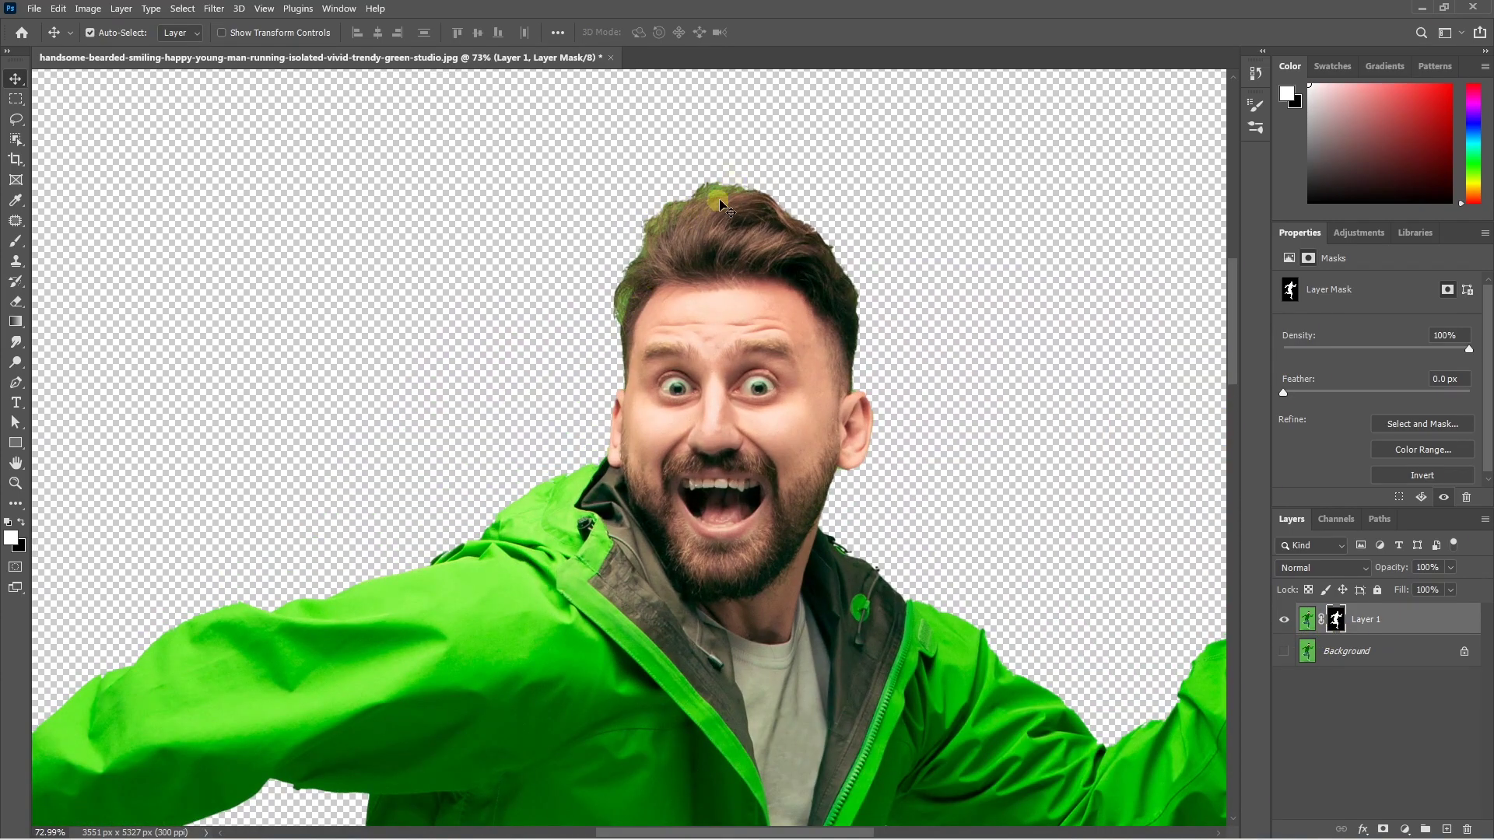
scroll(770, 241, down, 4)
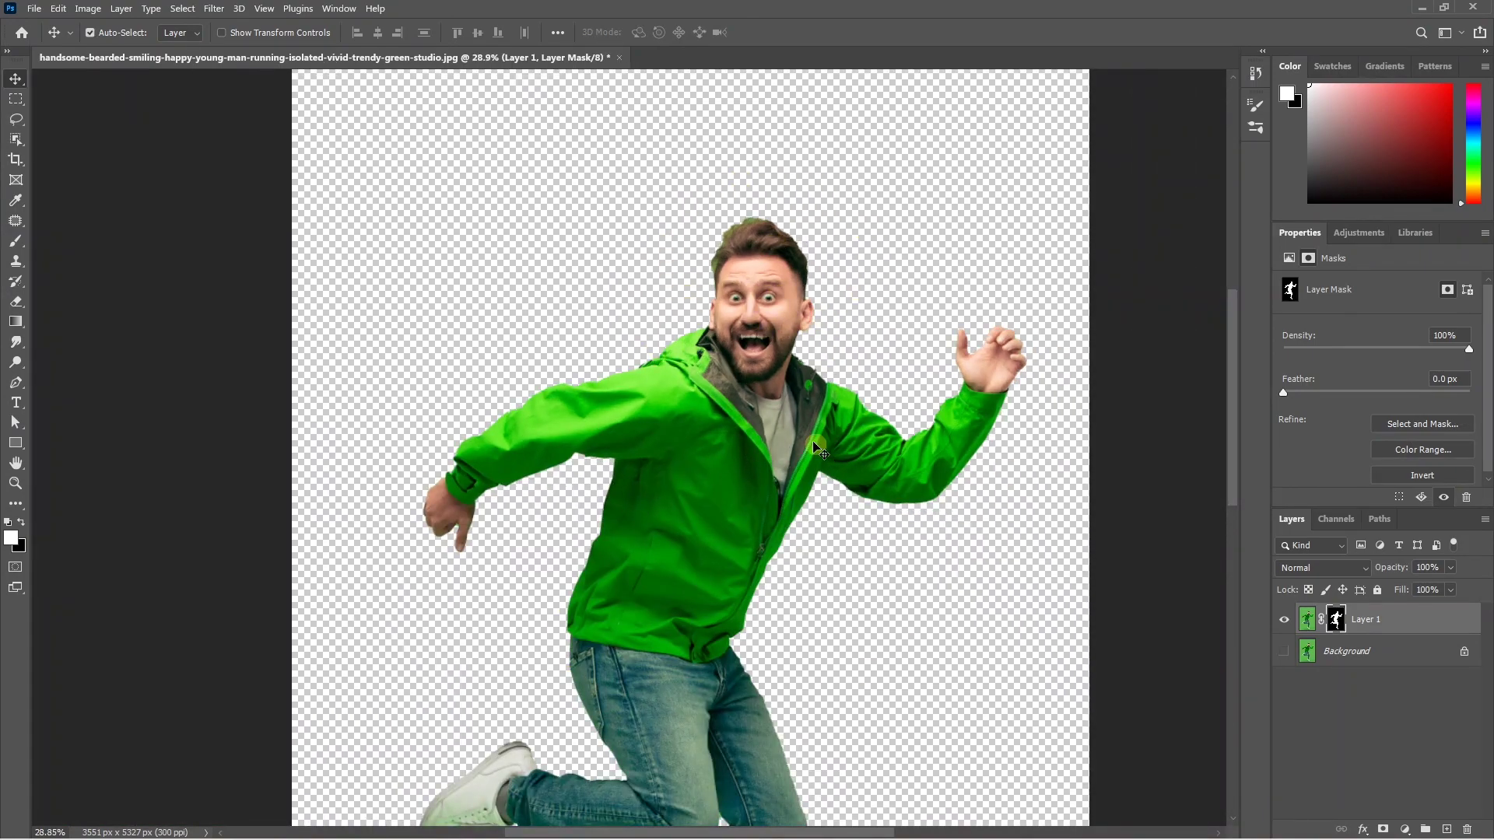
scroll(607, 406, down, 1)
scroll(572, 401, down, 1)
Step: Duplicate Layer 1 and apply its mask permanently into Layer 1's pixels
click(1308, 620)
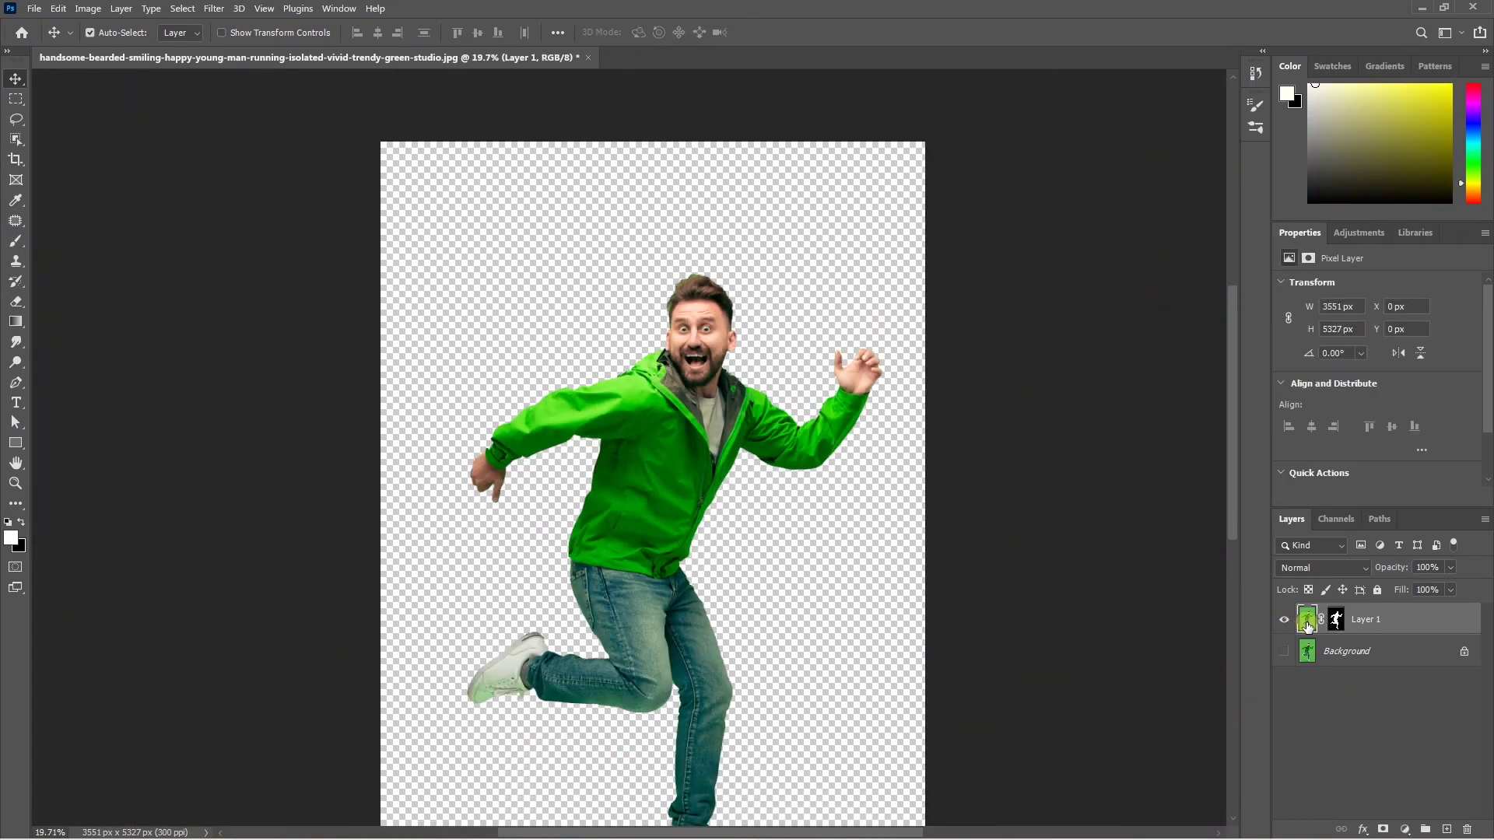
key(ctrl+j)
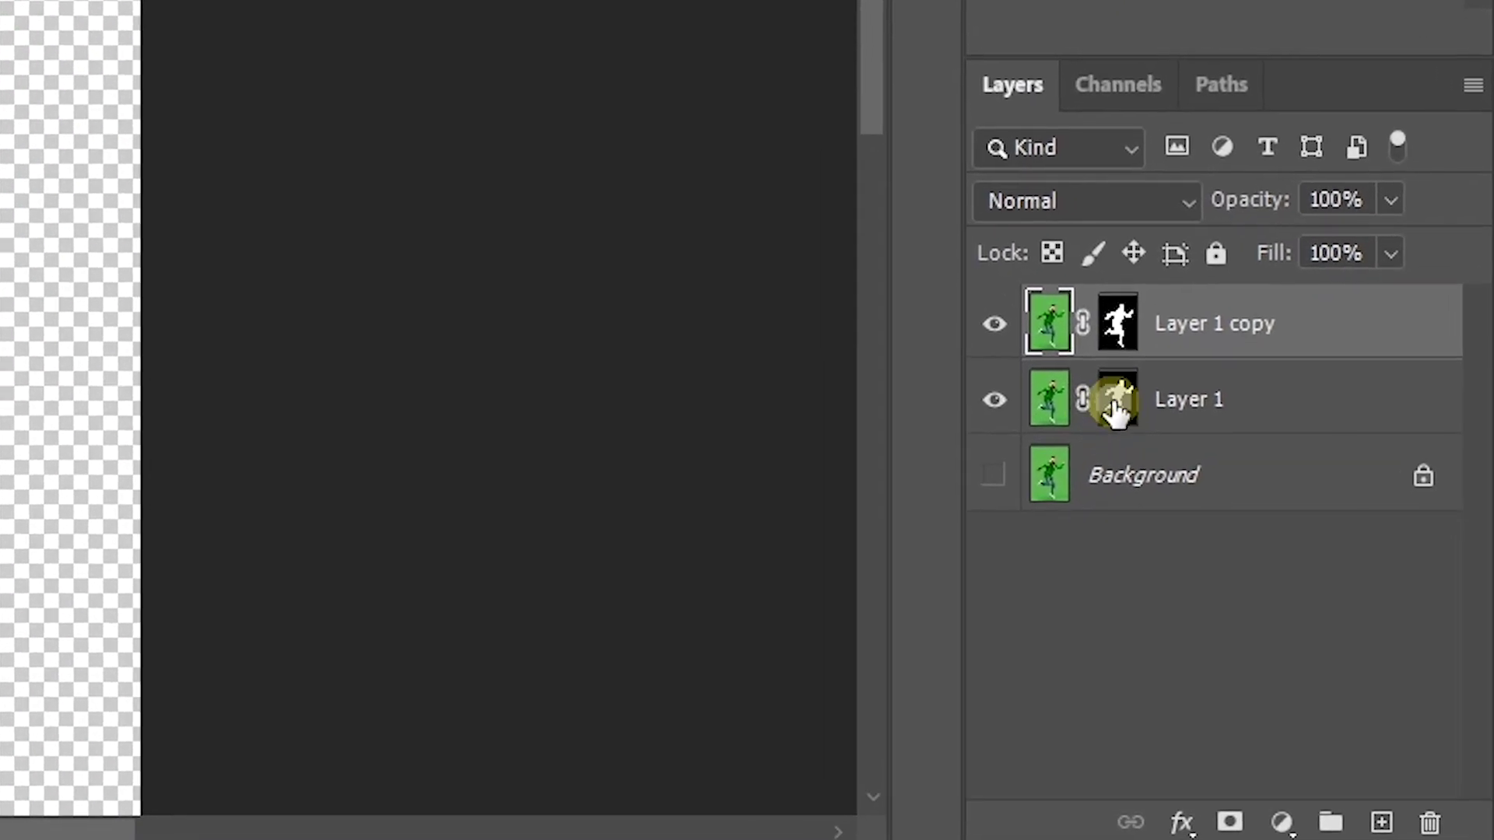
drag(1333, 650, 1436, 782)
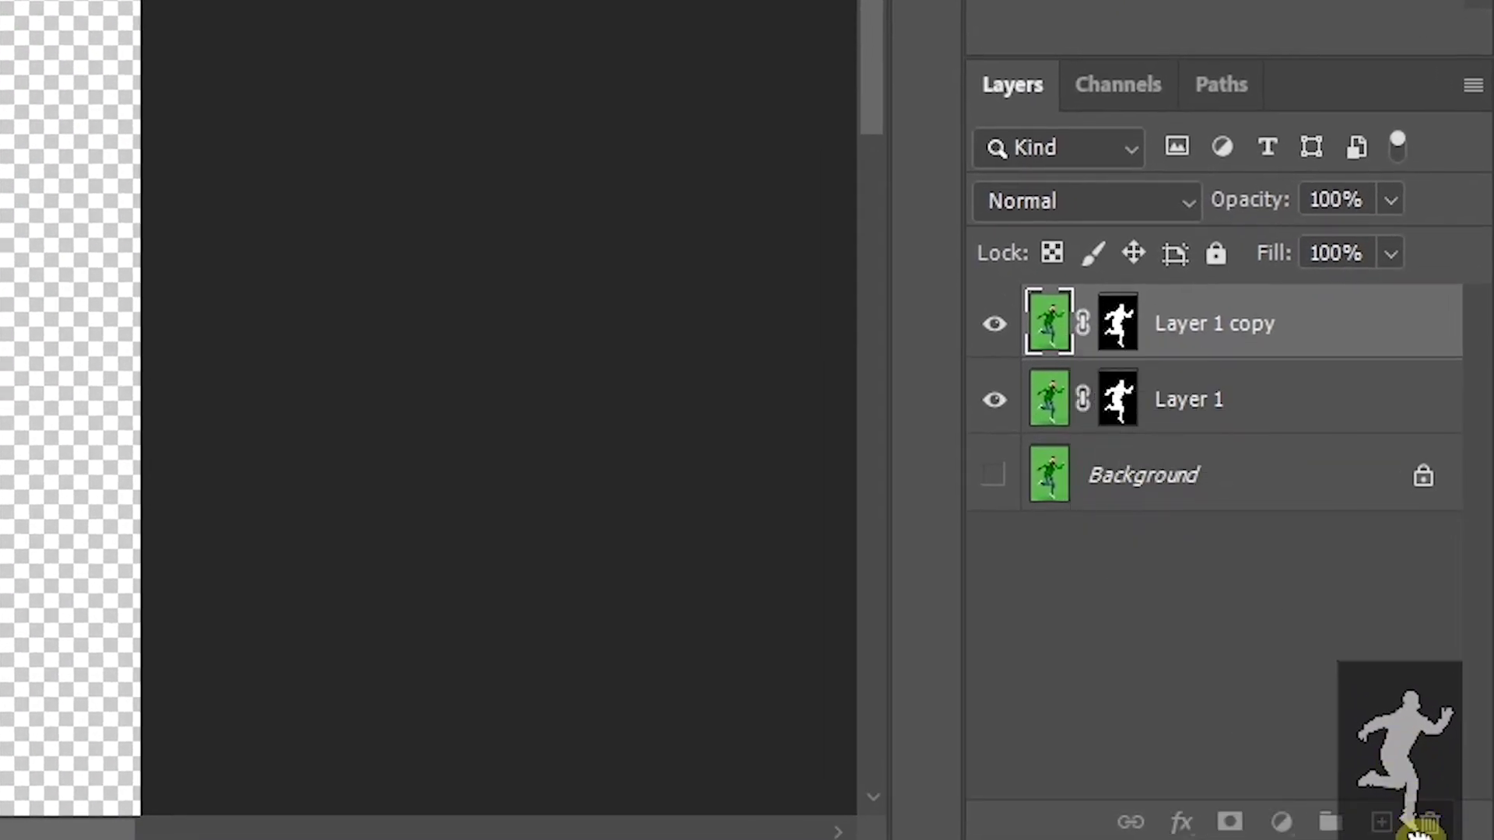
drag(1356, 708, 1431, 822)
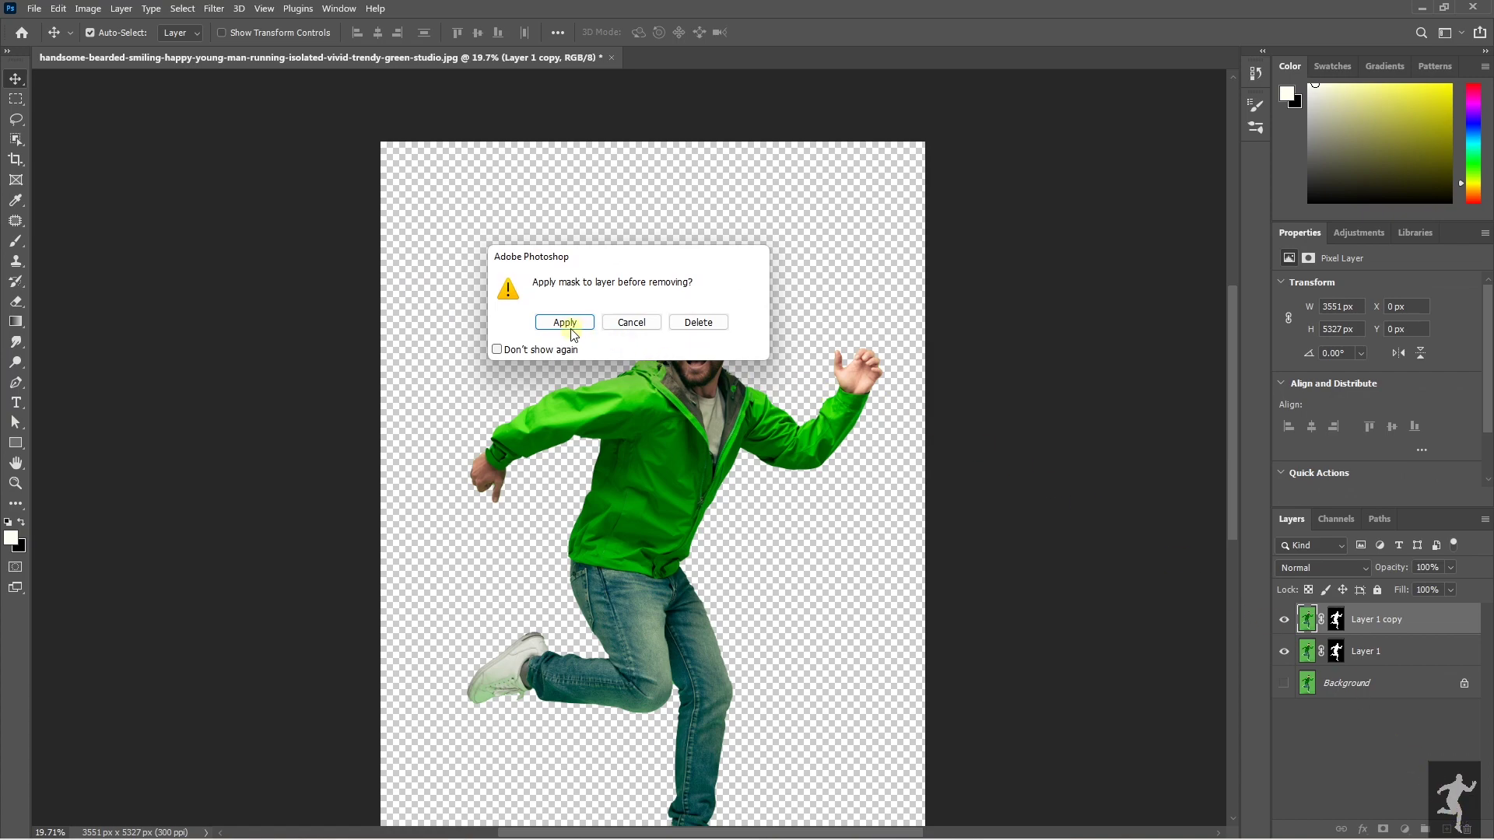
click(566, 323)
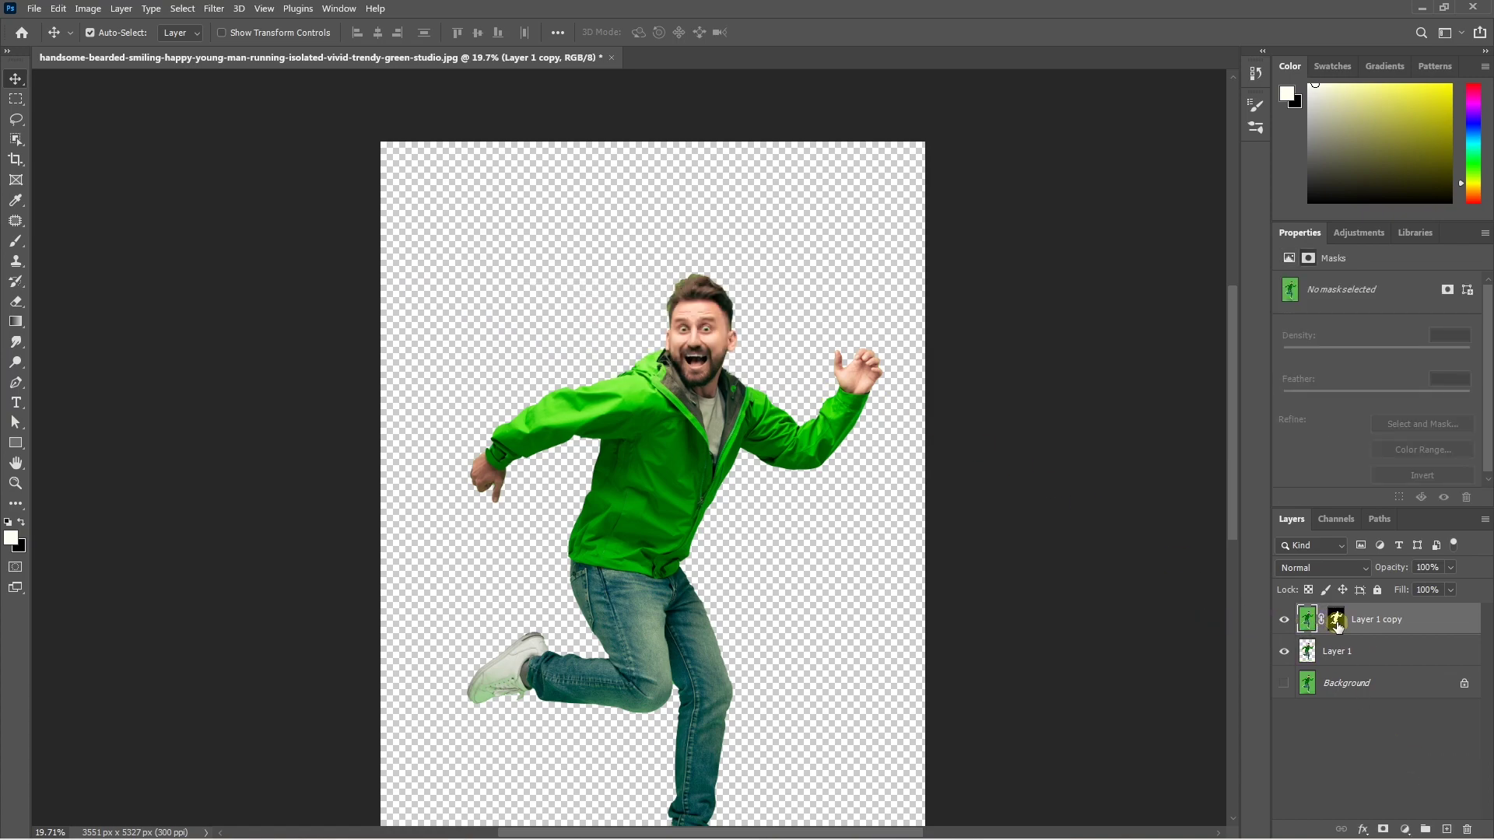
Step: Open Select and Mask on the Layer 1 copy mask
click(1337, 626)
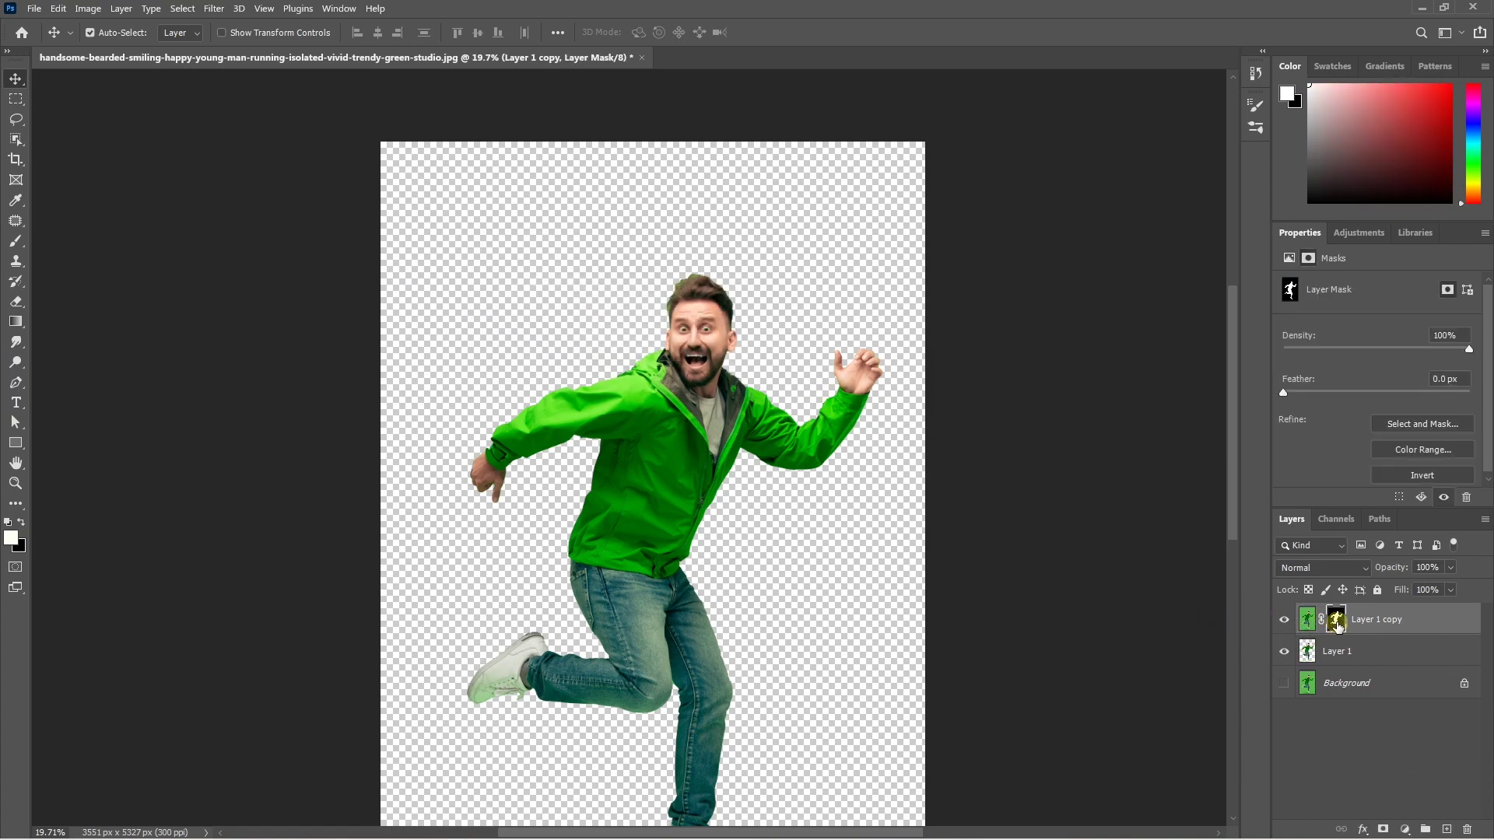
click(182, 9)
click(218, 228)
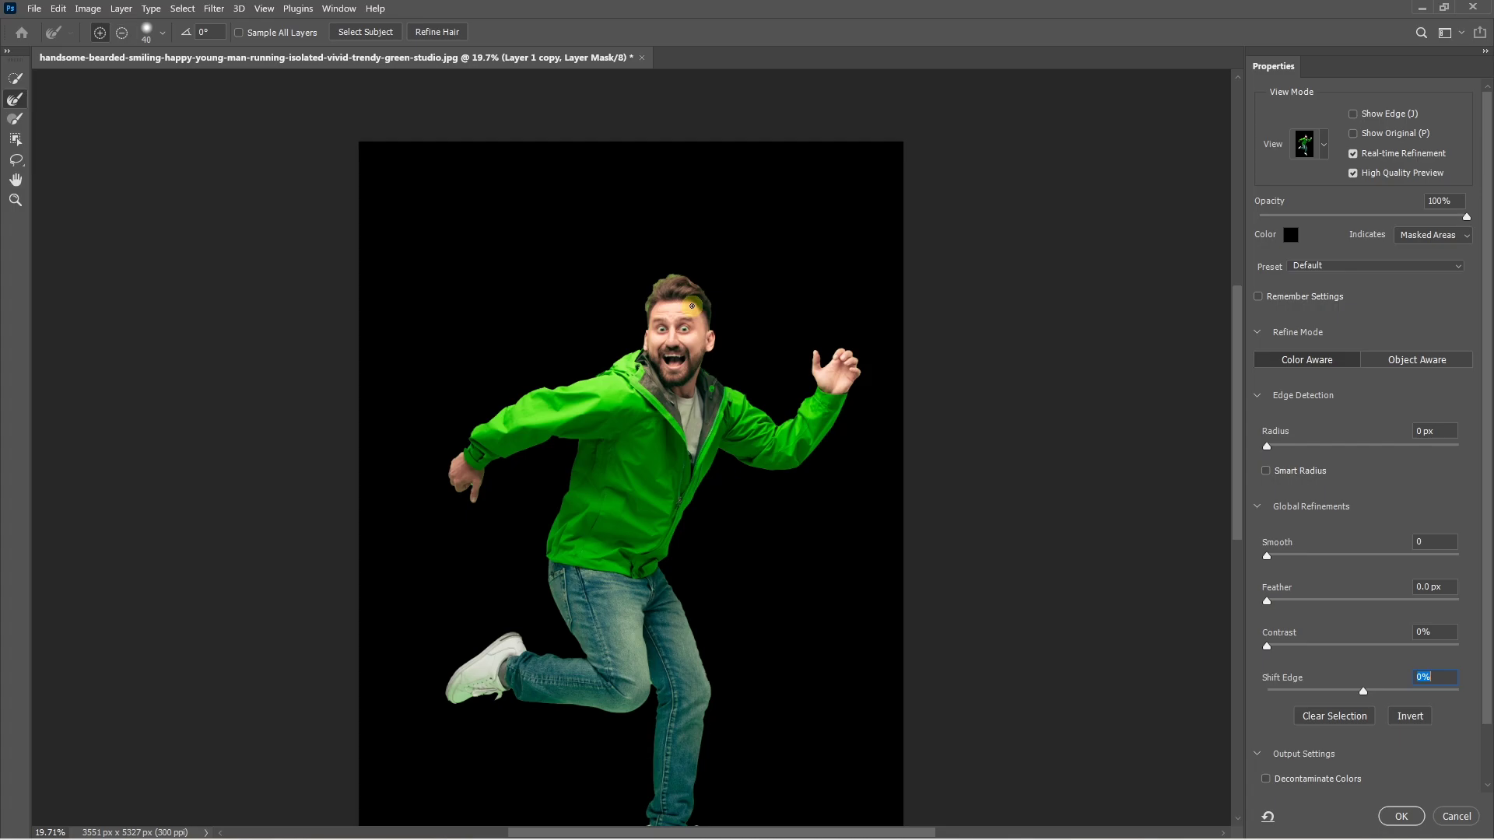
Step: Preview the cut-out on white and paint the hair outline with the Refine Edge Brush
scroll(692, 306, up, 3)
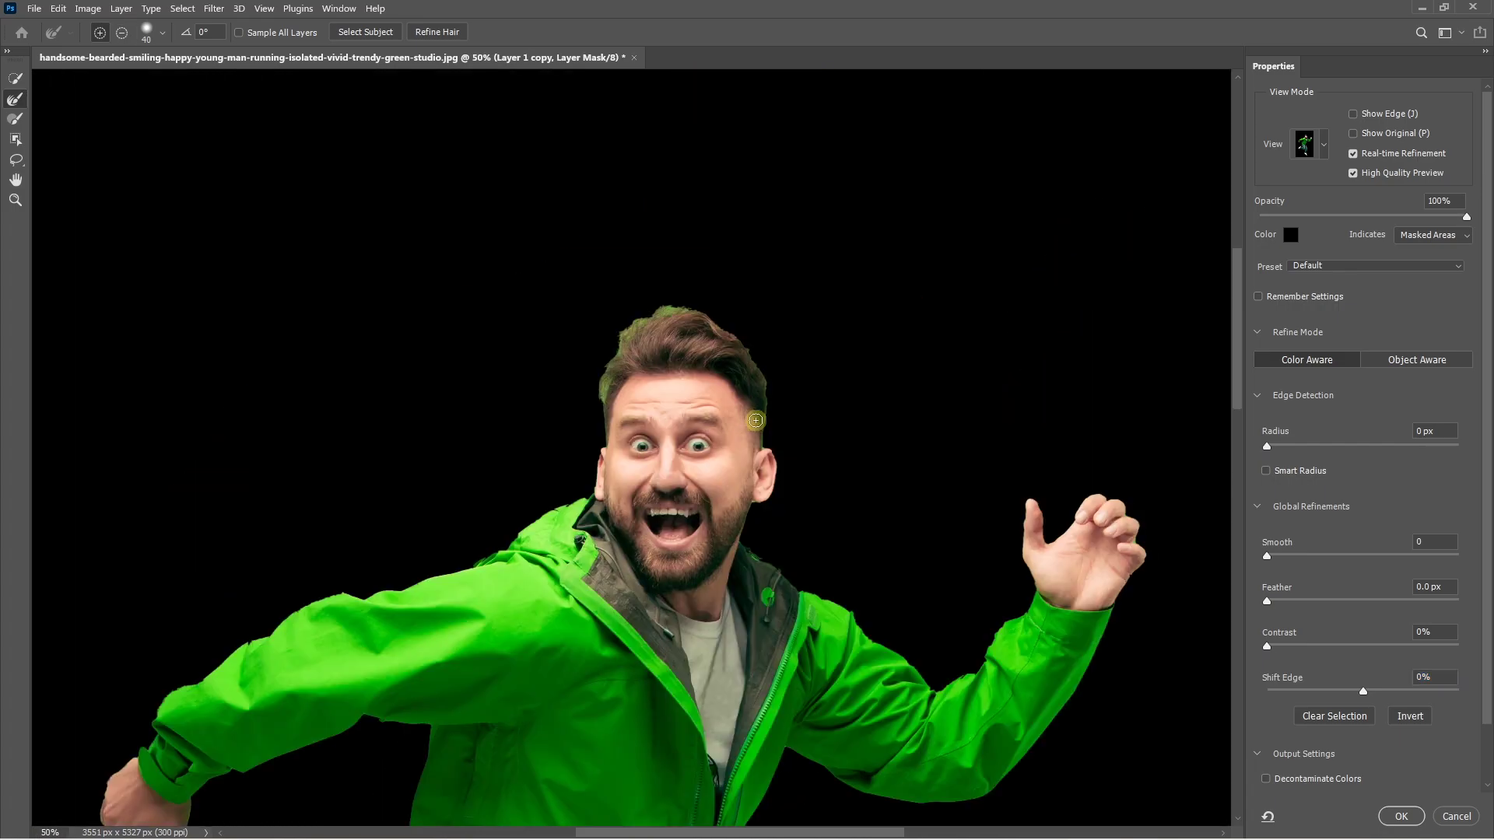
click(1321, 148)
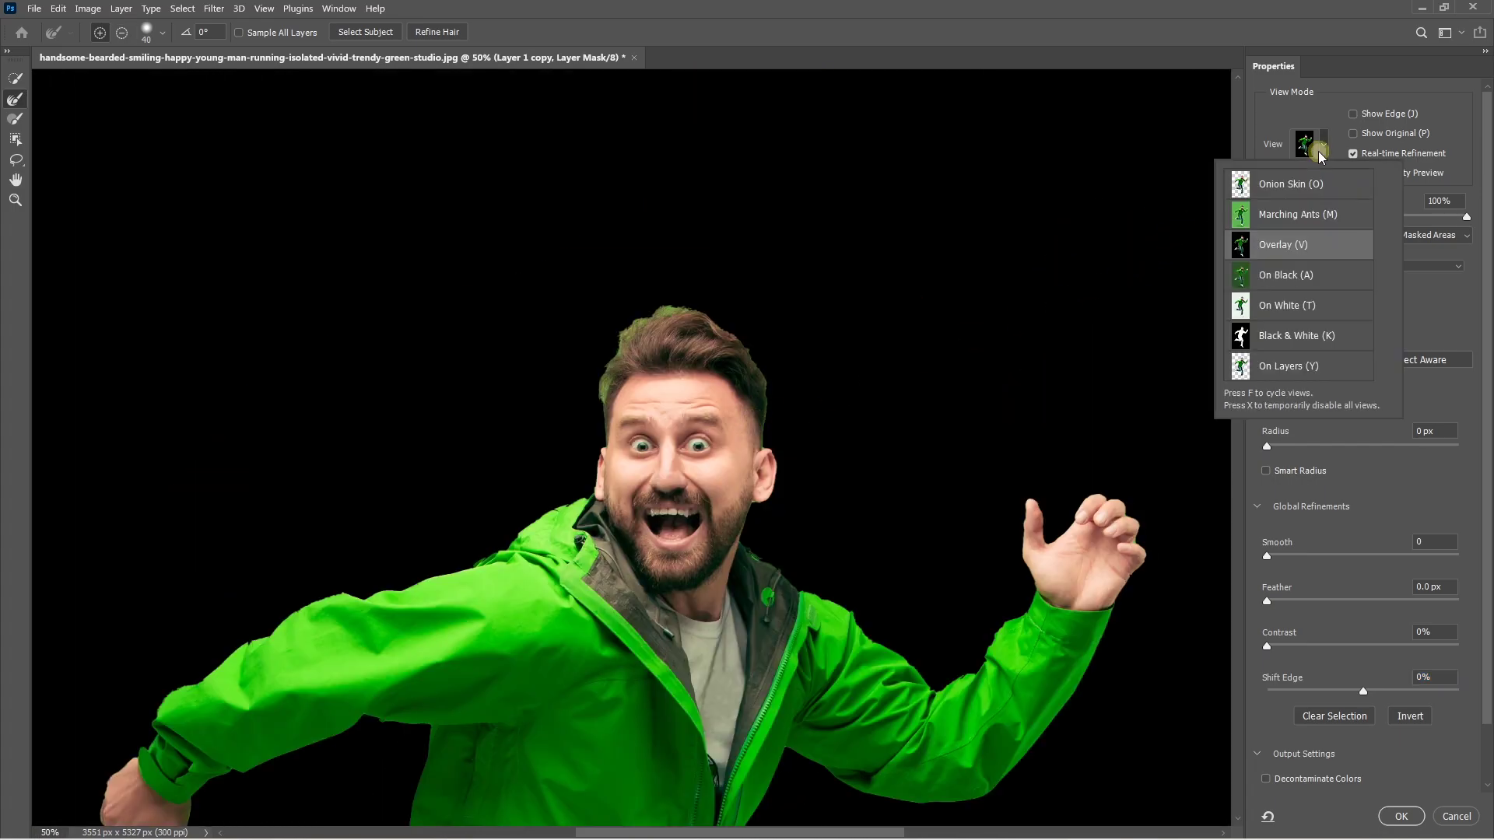
click(1280, 305)
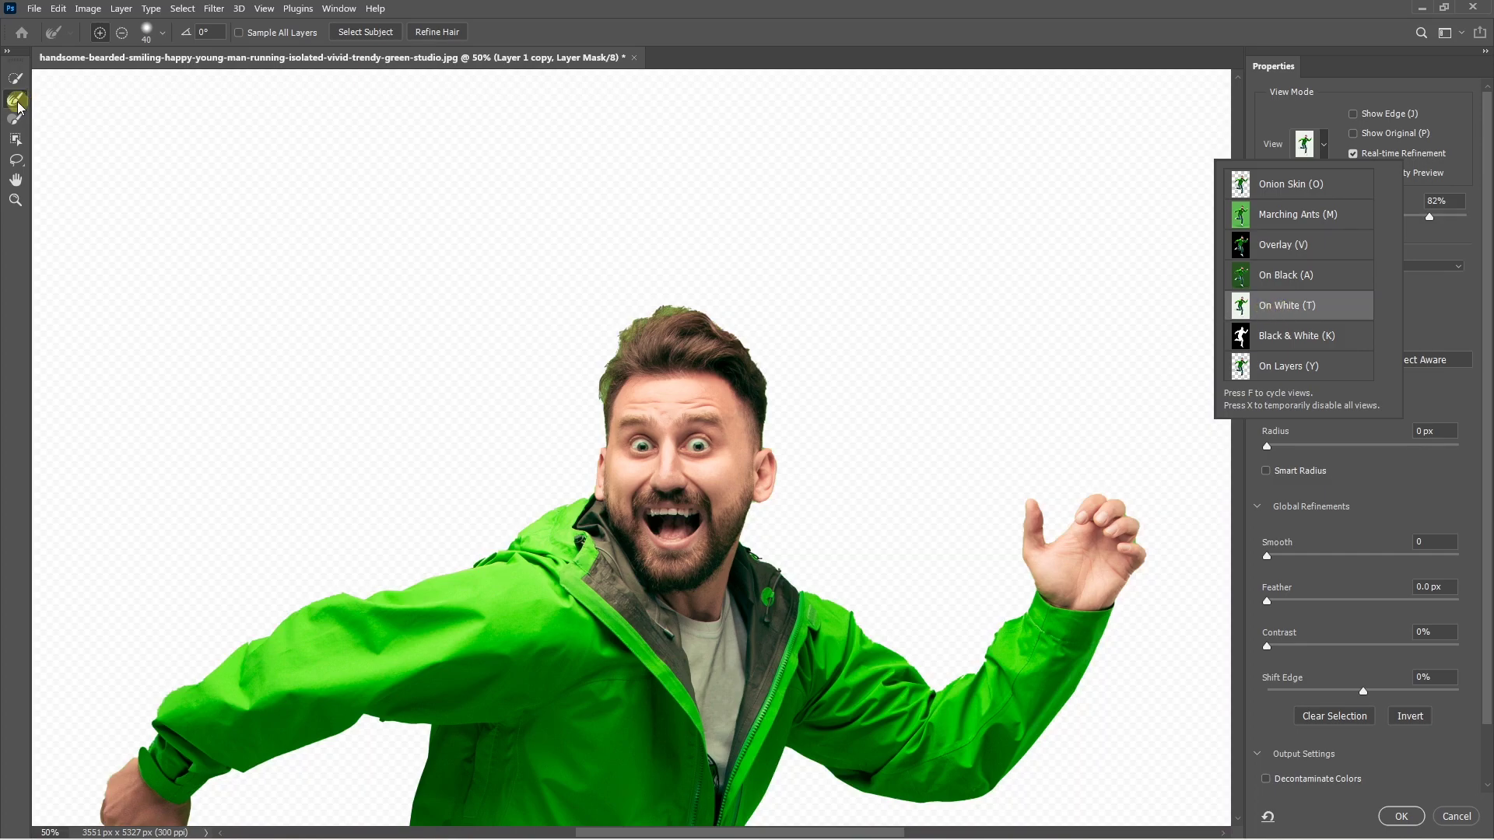
click(17, 101)
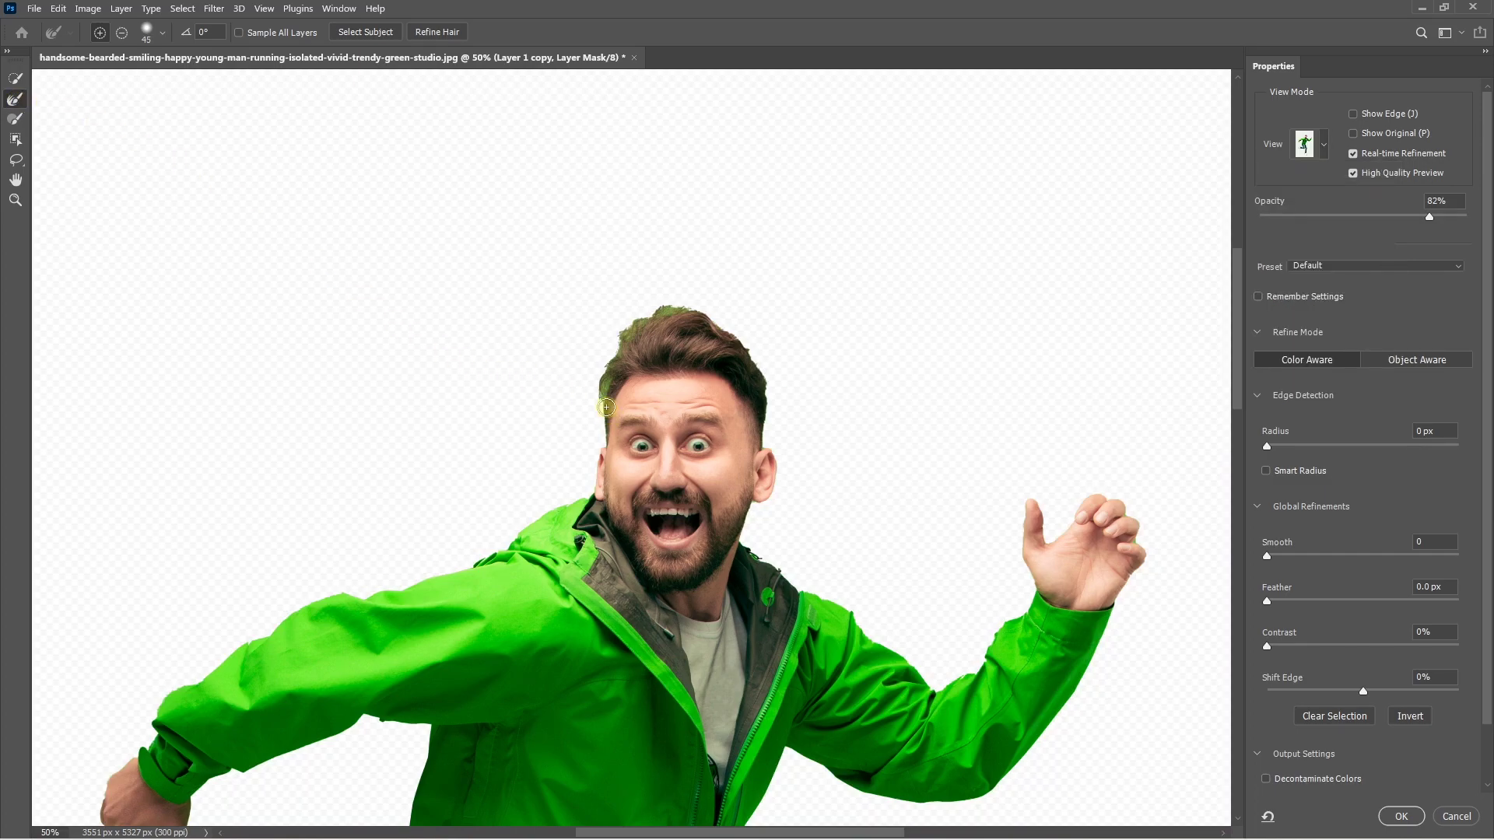
drag(614, 356, 778, 407)
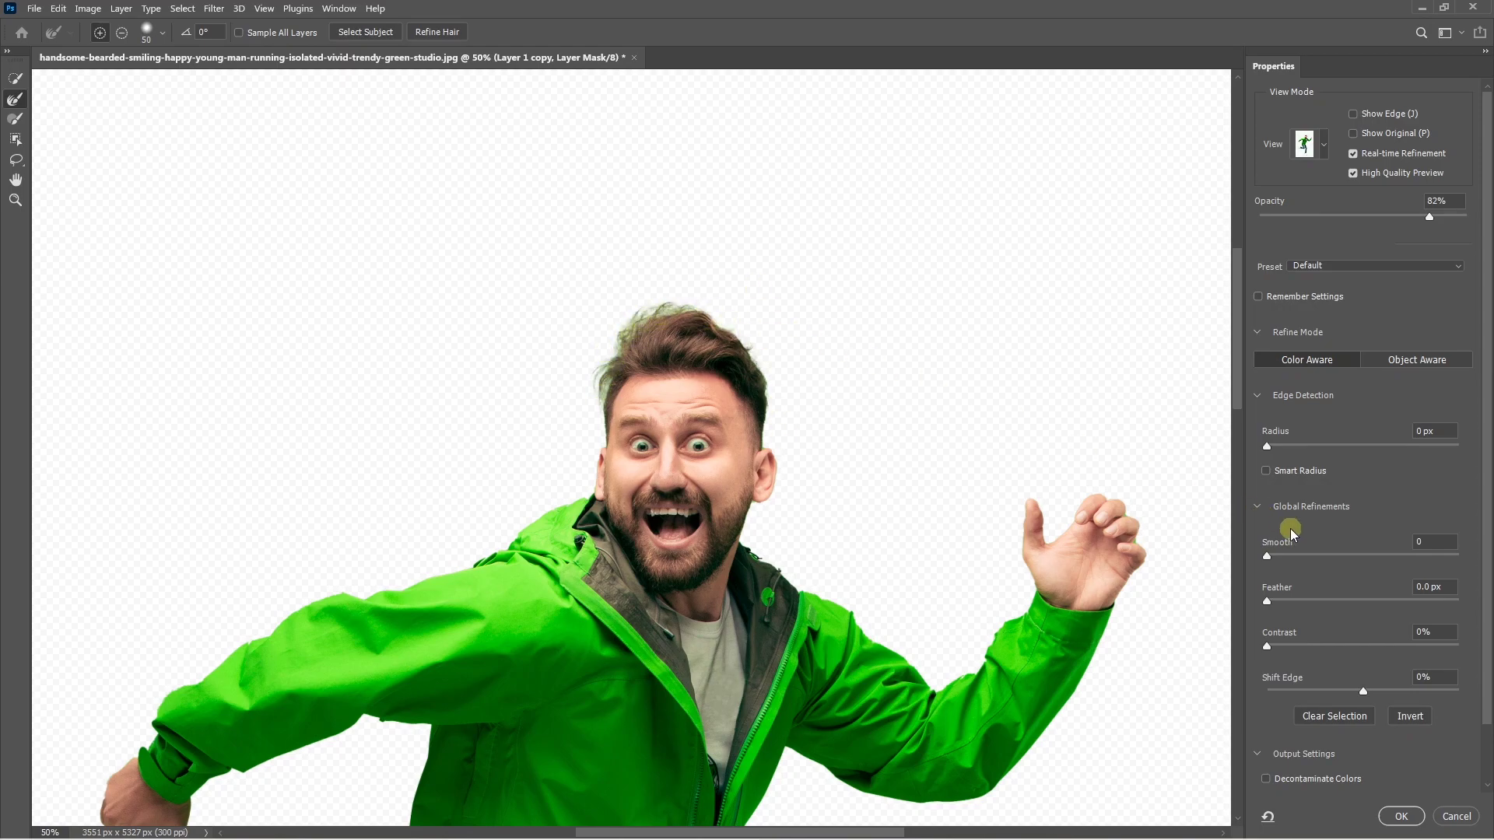
Step: Set Radius 2, Smooth 16, Feather 2.5, Contrast 11, Shift Edge -14, decontaminate, output new masked layer
drag(1268, 446, 1286, 446)
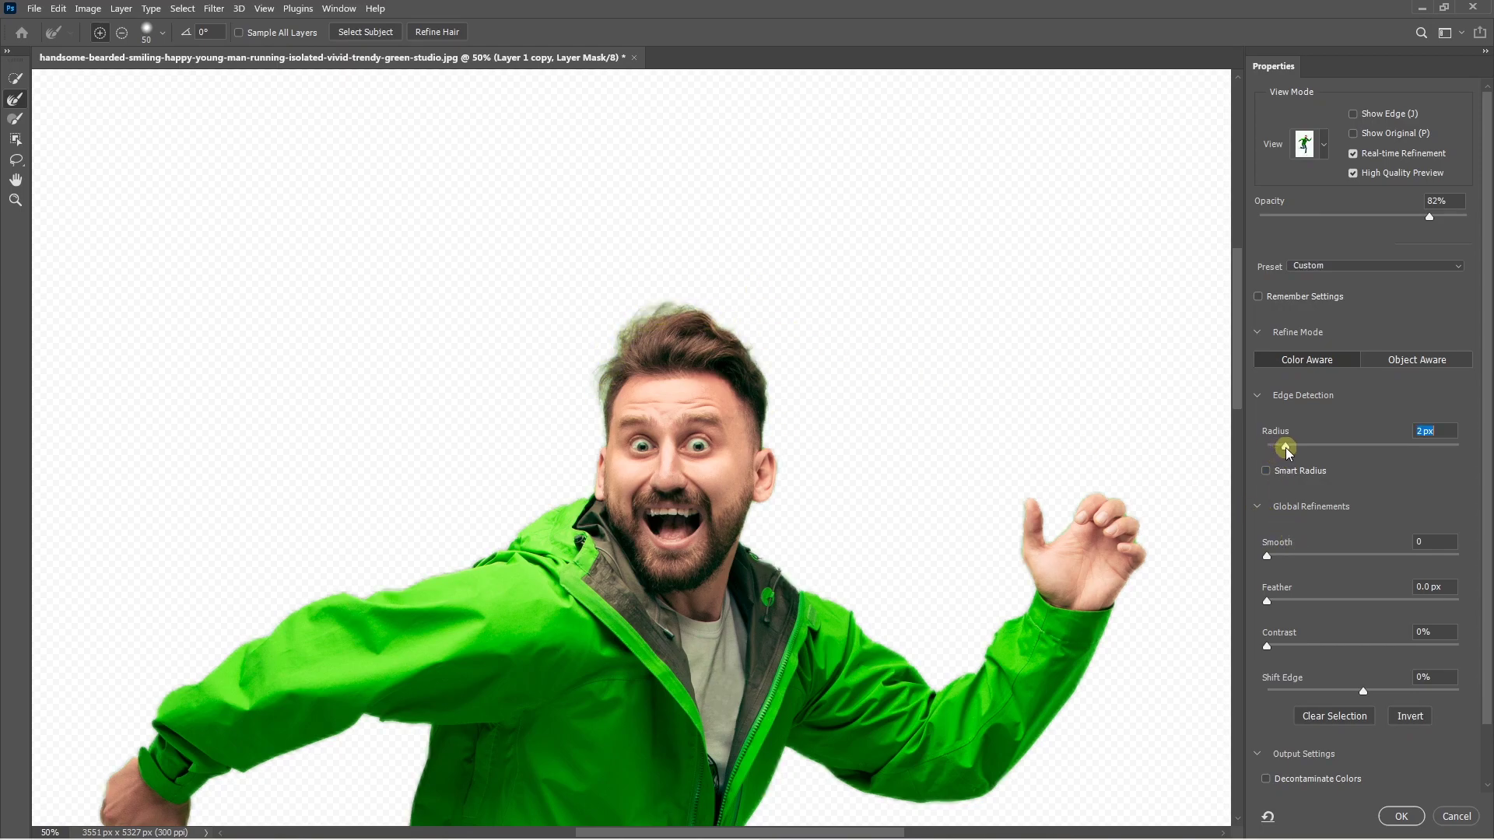
mouse_move(1267, 556)
mouse_down()
mouse_move(1297, 556)
mouse_move(1293, 600)
mouse_up()
drag(1267, 646, 1288, 646)
drag(1346, 691, 1335, 690)
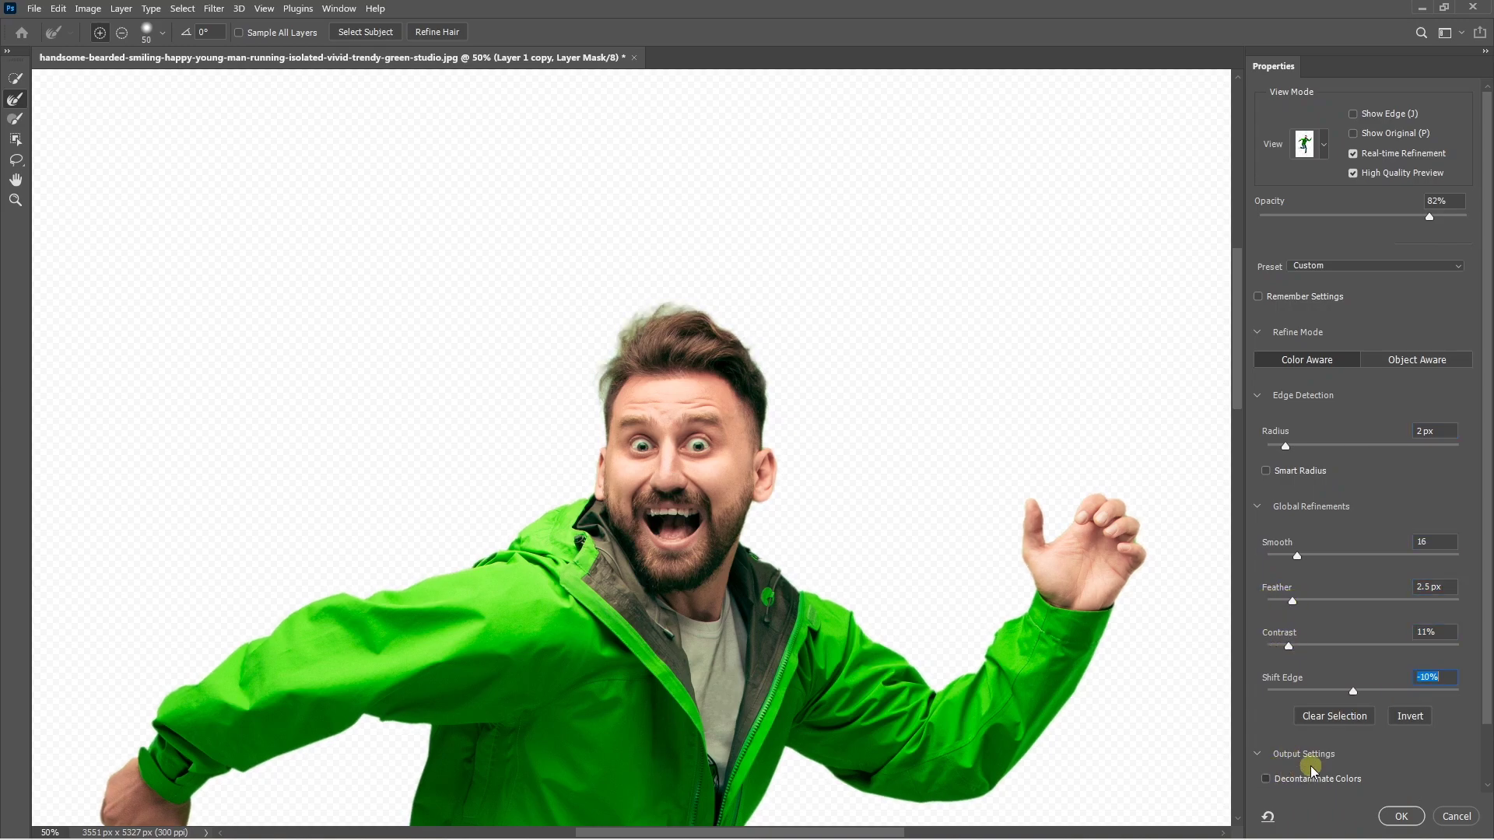
click(1353, 776)
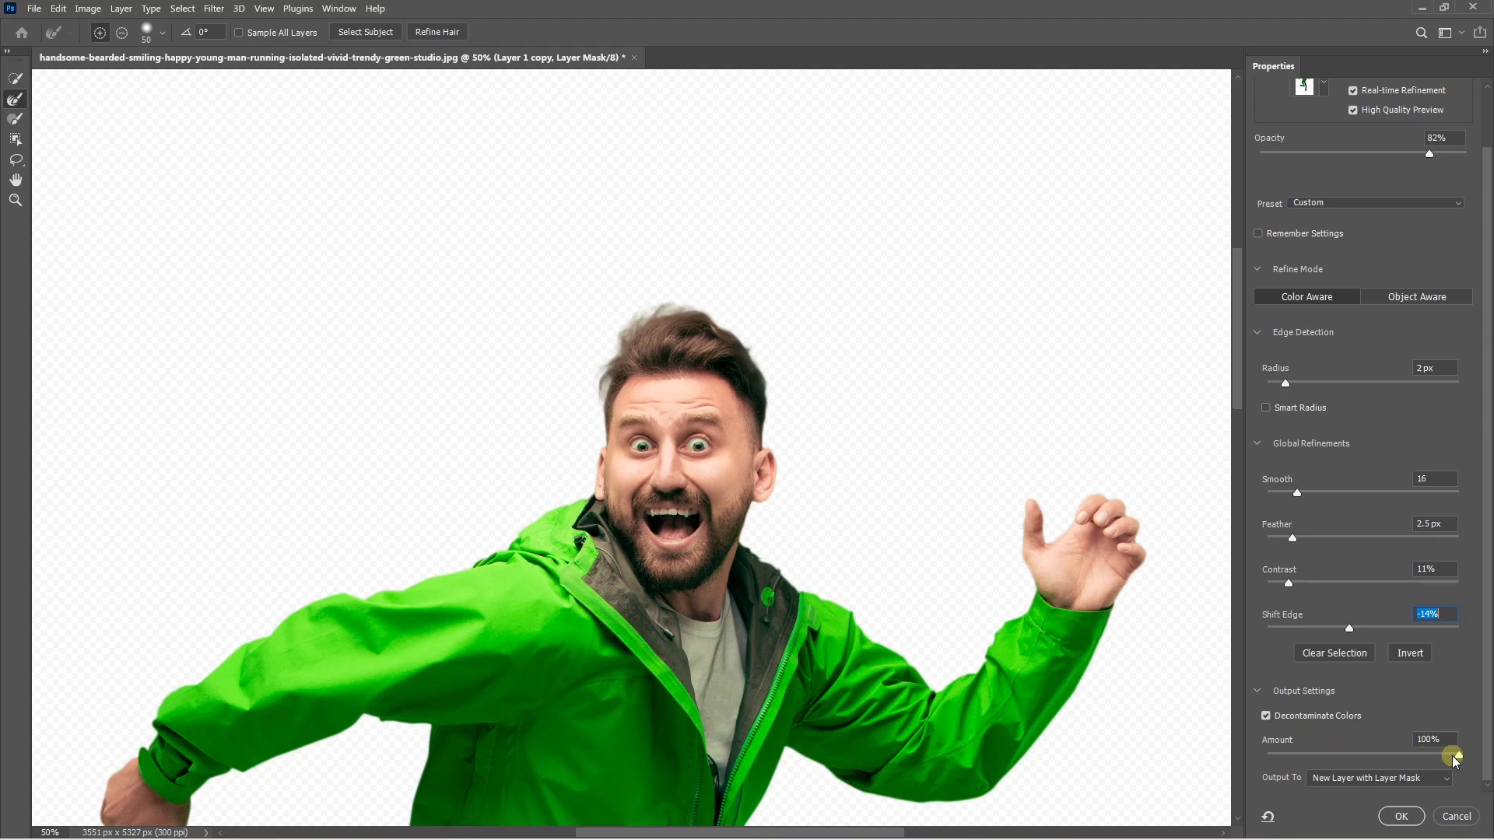
click(1364, 778)
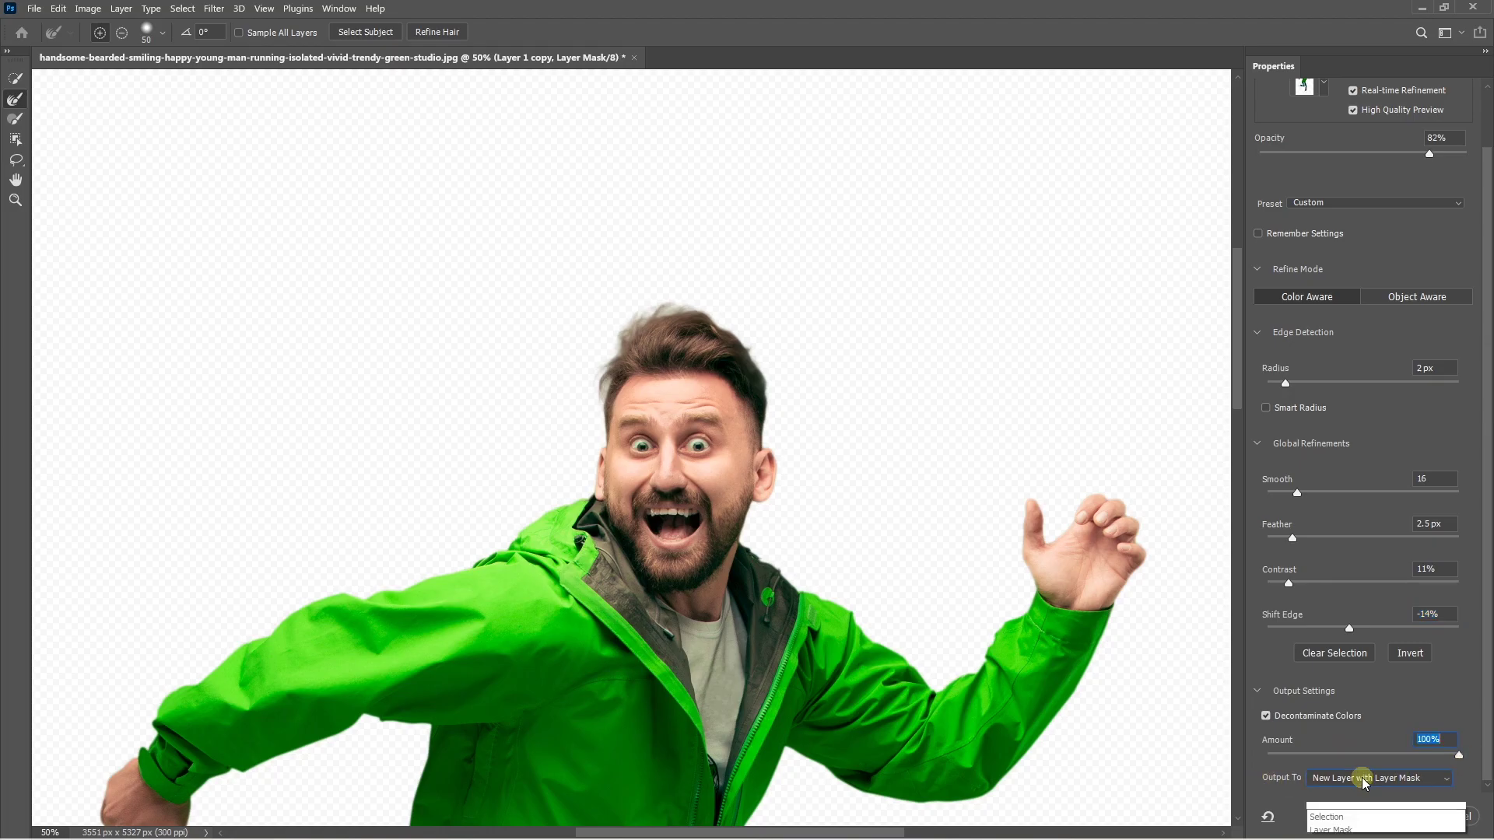
click(1360, 798)
click(1401, 817)
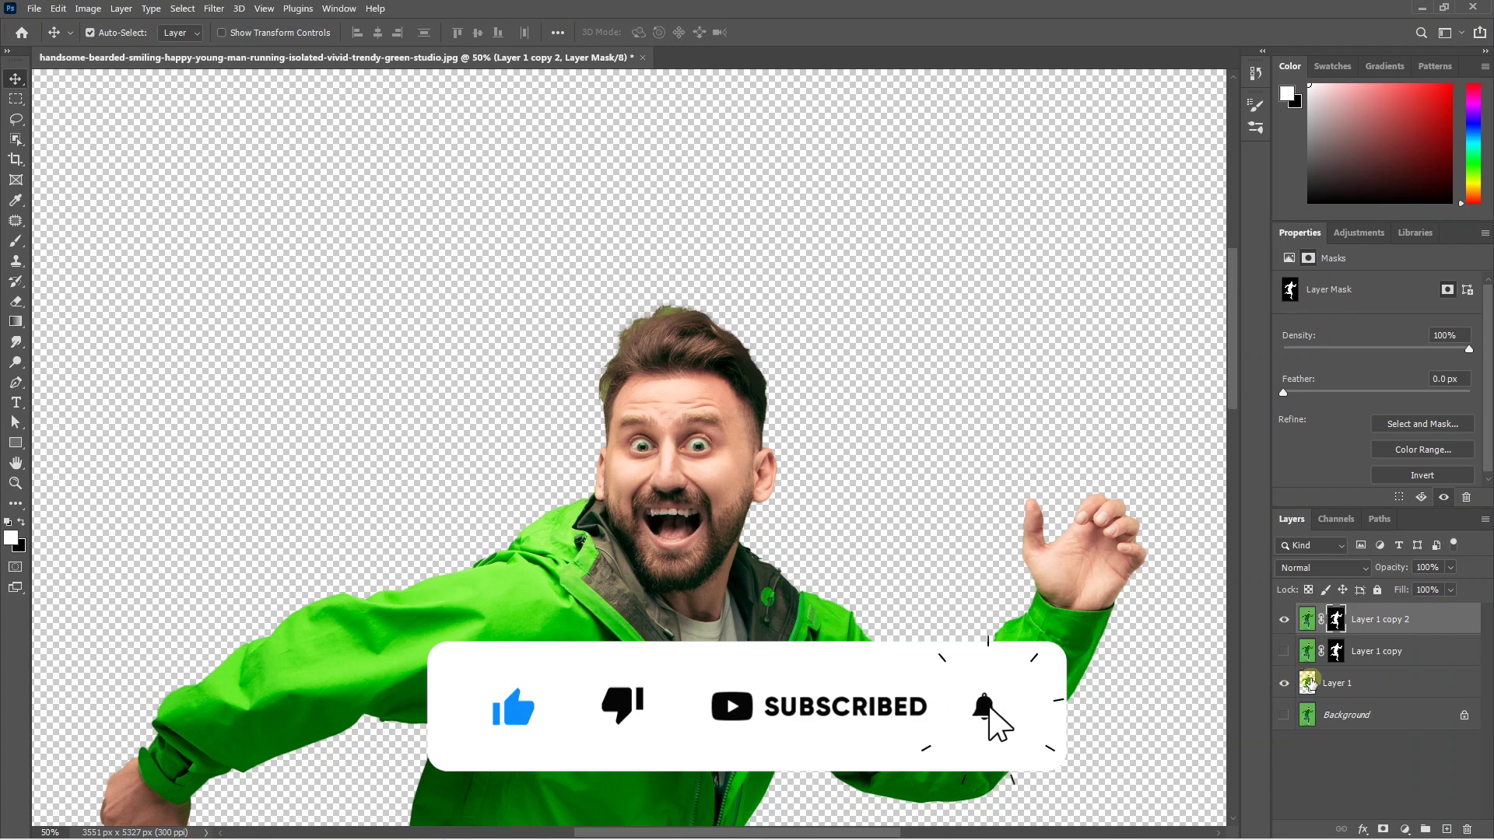
Step: Hide Layer 1 and apply Layer 1 copy 2's mask into its pixels
click(1285, 683)
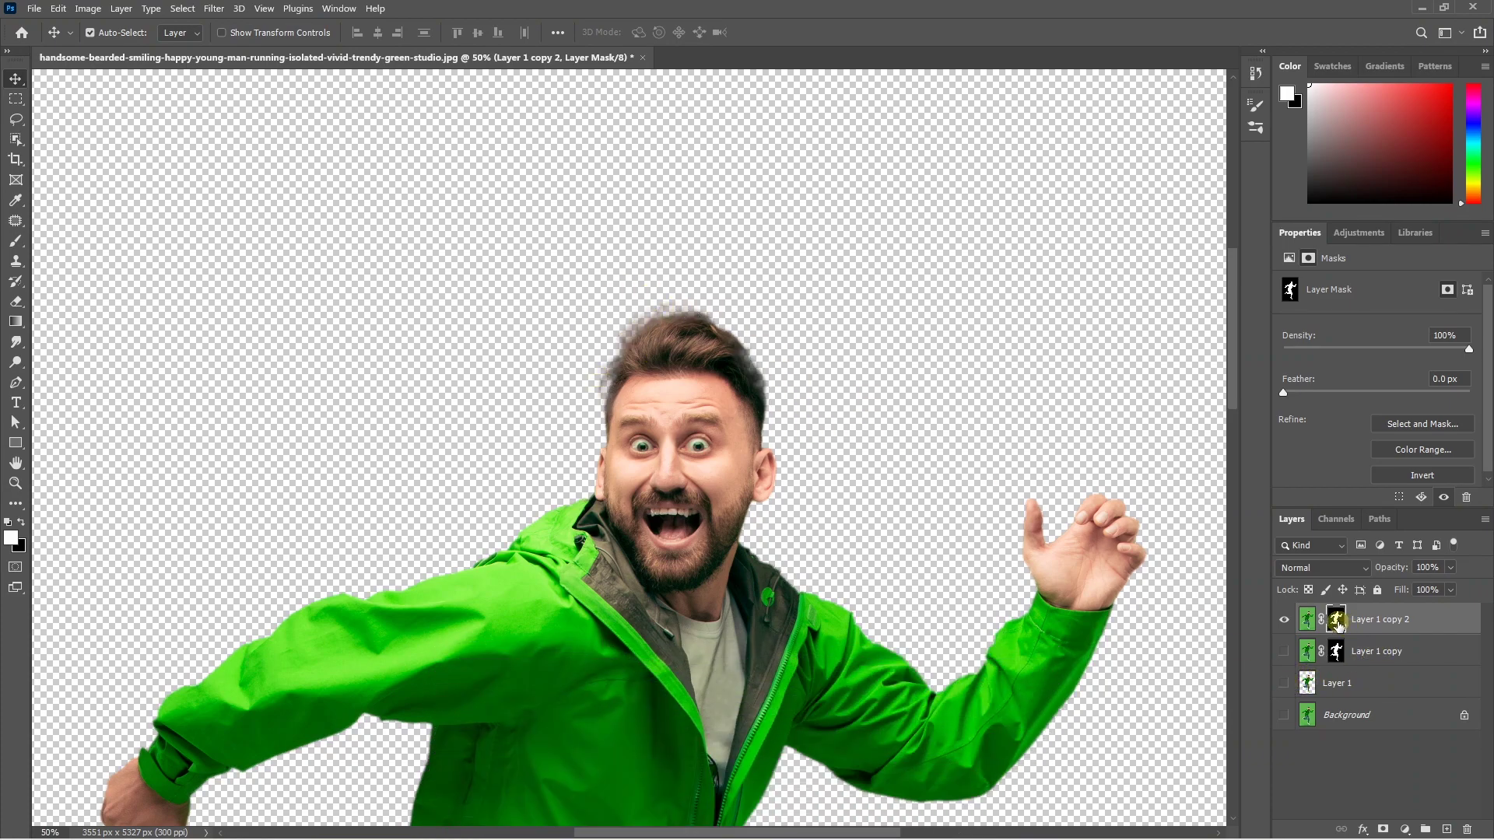
drag(1336, 619, 1464, 831)
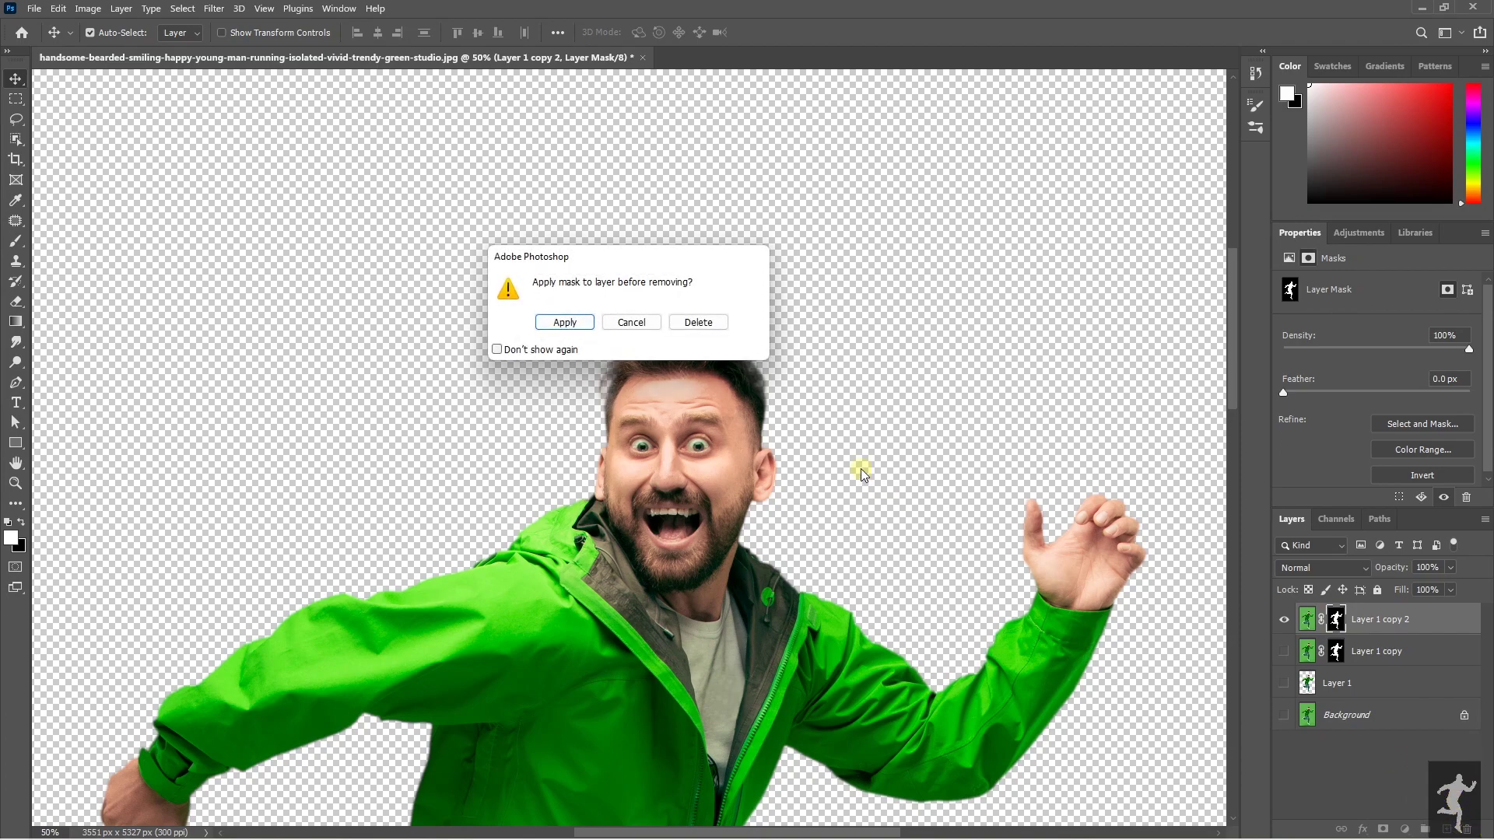
click(563, 322)
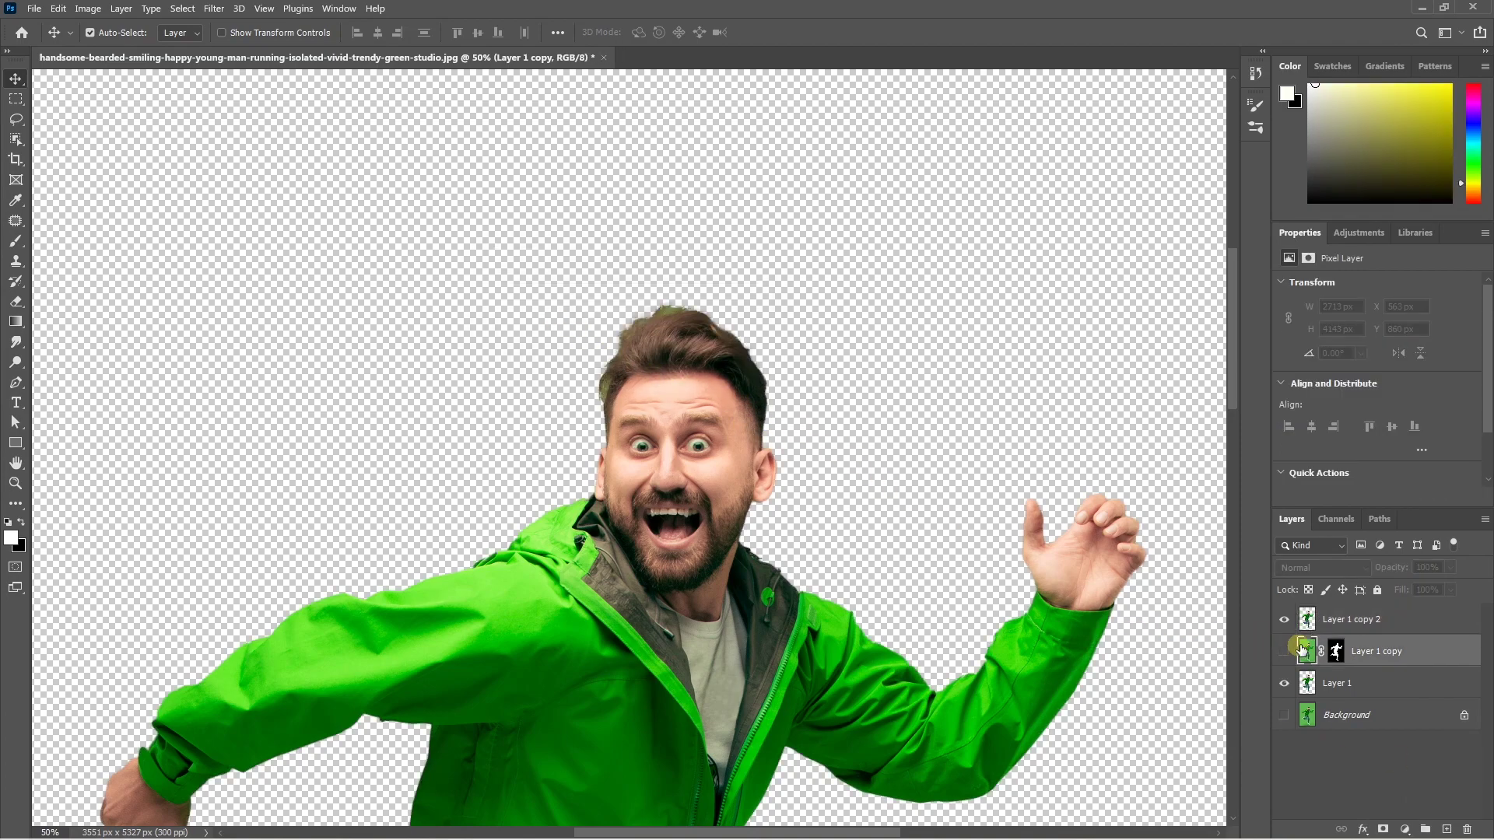
Step: Move Layer 1 copy below Layer 1 and select Layer 1 copy 2
click(1372, 658)
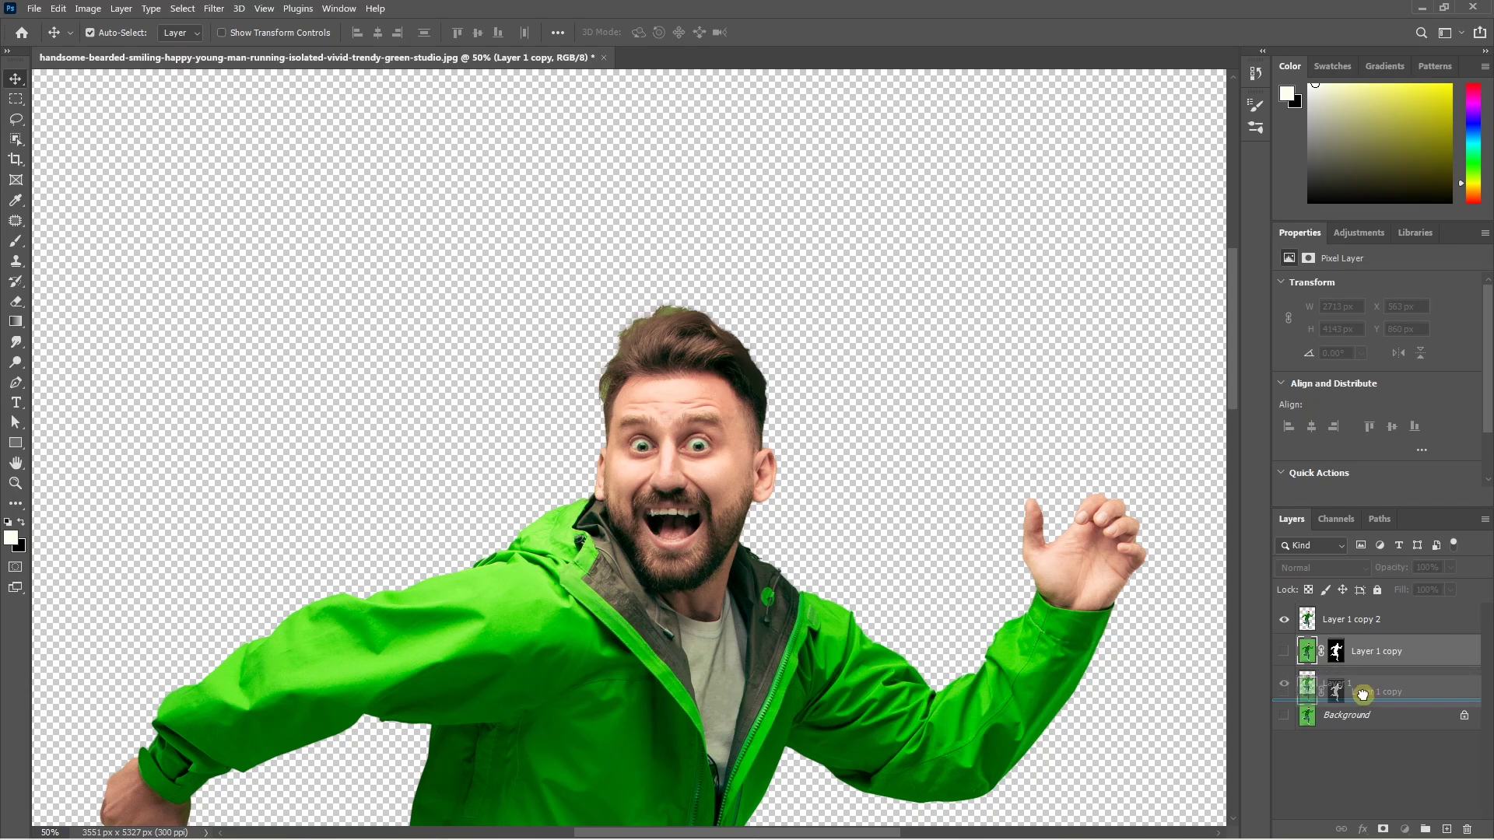
drag(1366, 656, 1316, 688)
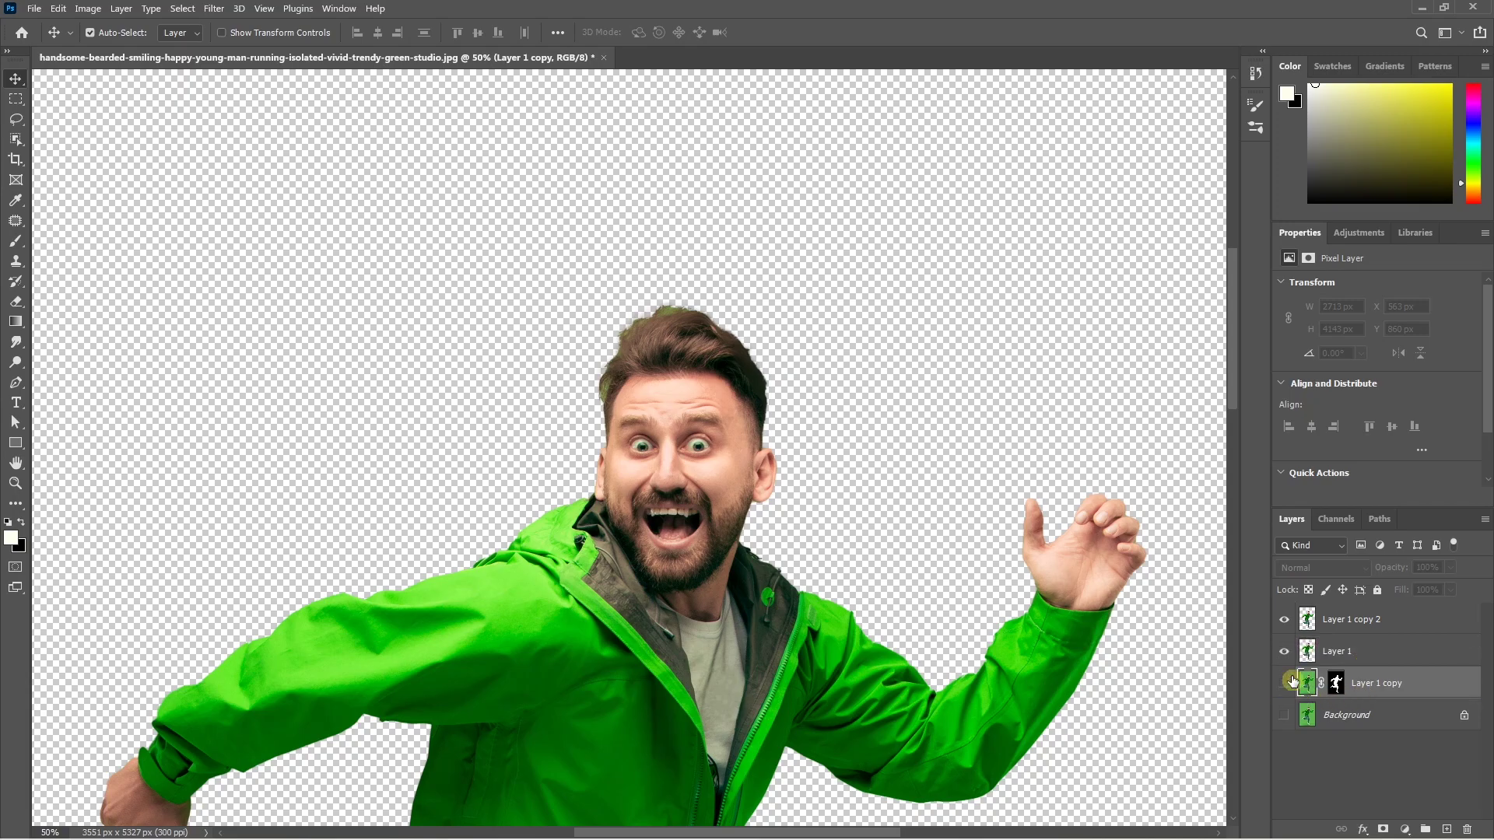
click(1339, 620)
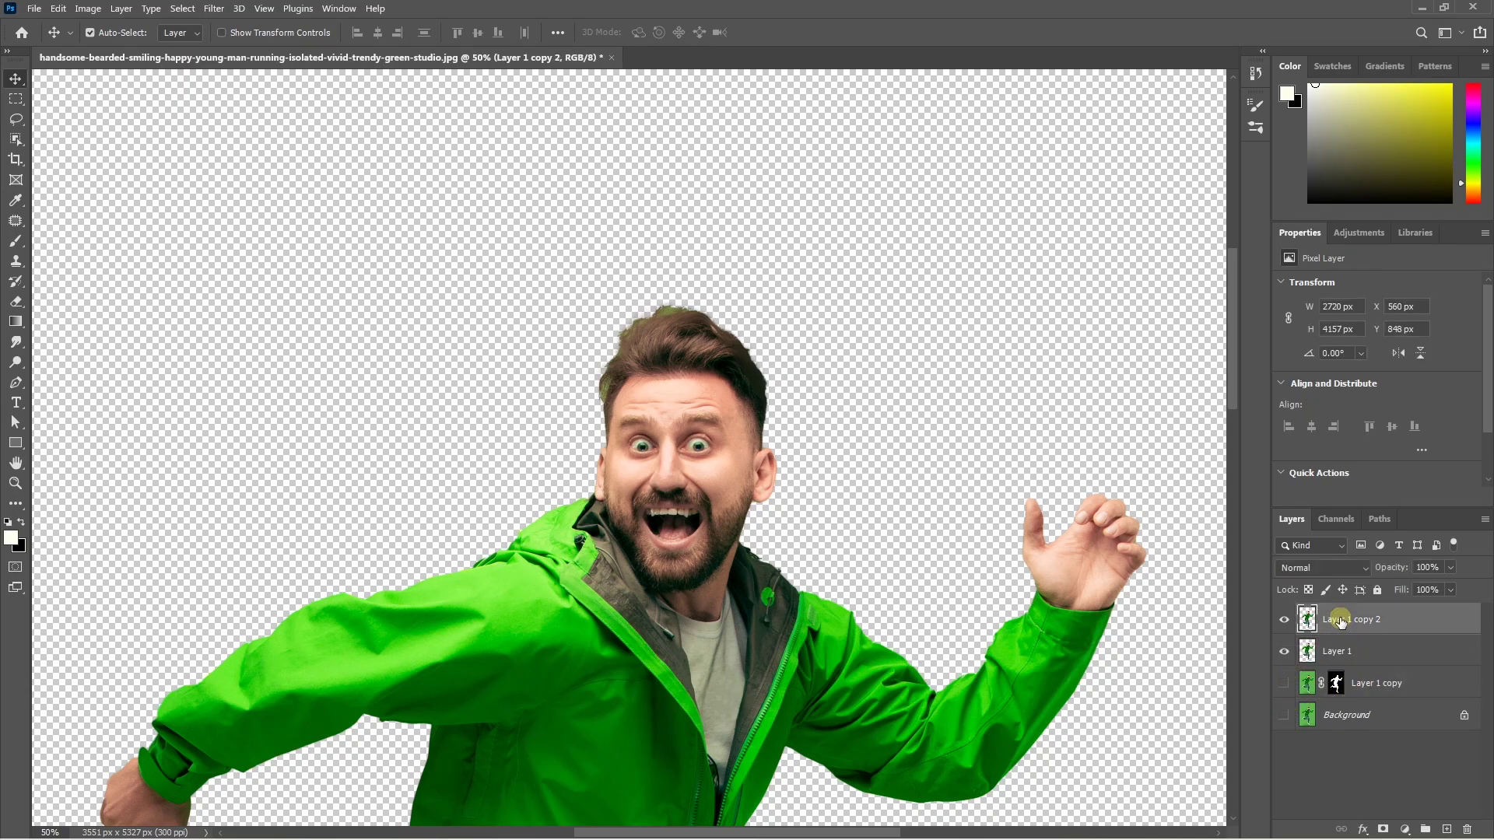
Step: Mask Layer 1 with a lasso hair selection, reload that mask as a selection, then select Layer 1 copy 2
click(15, 119)
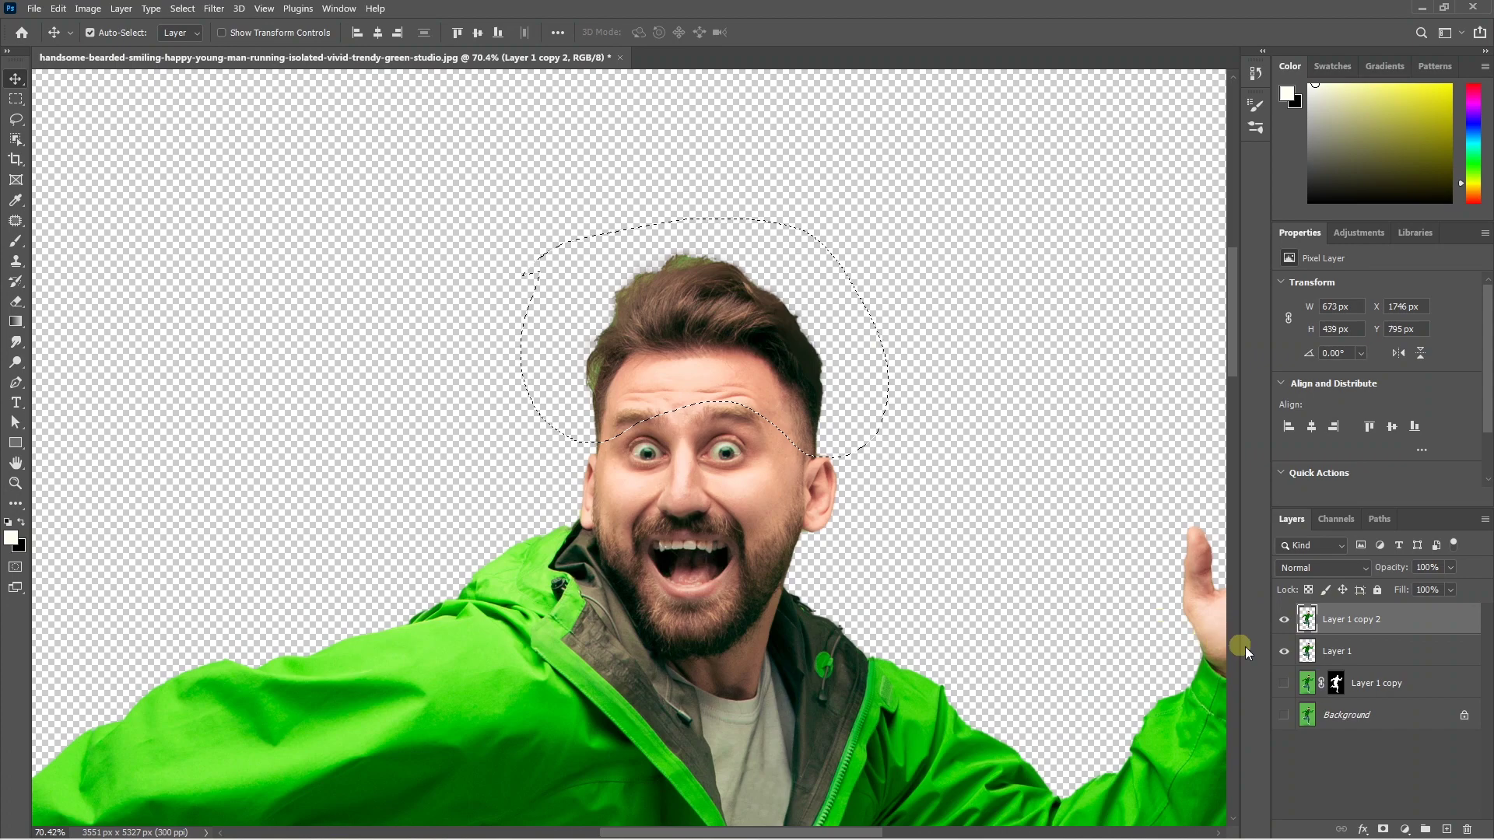
click(1353, 658)
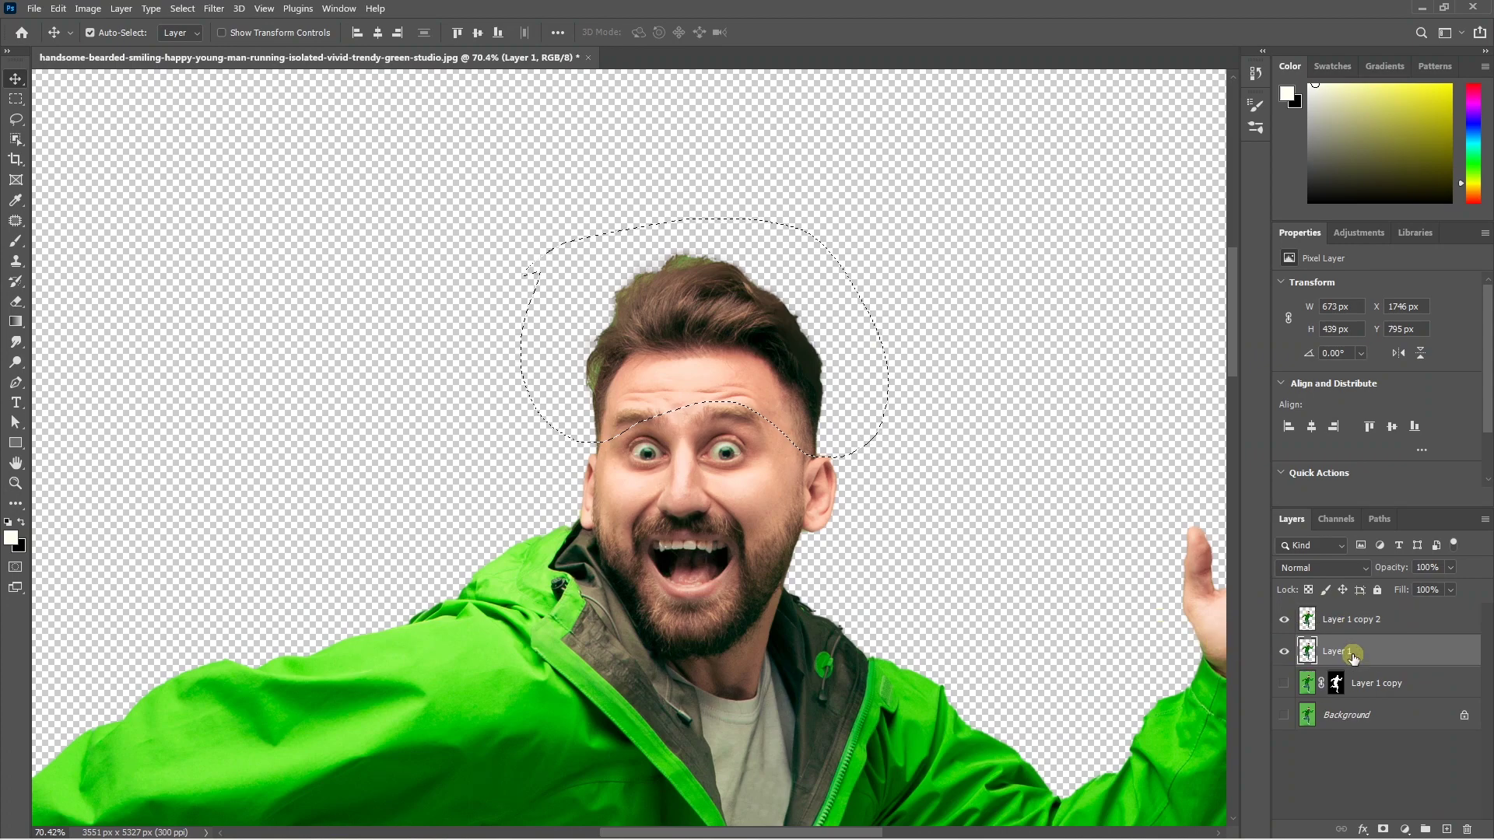
click(1384, 829)
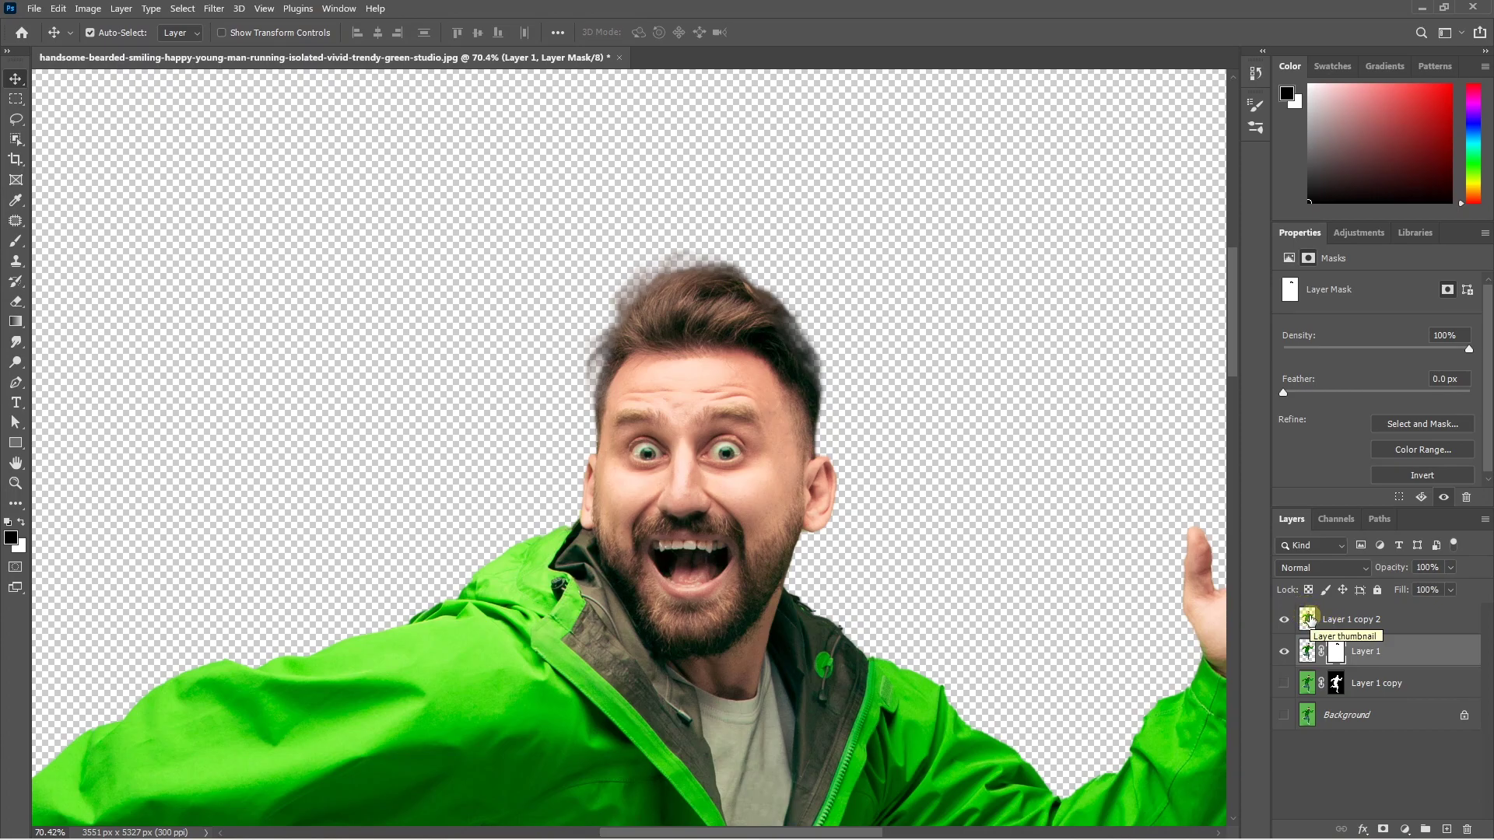
key(ctrl)
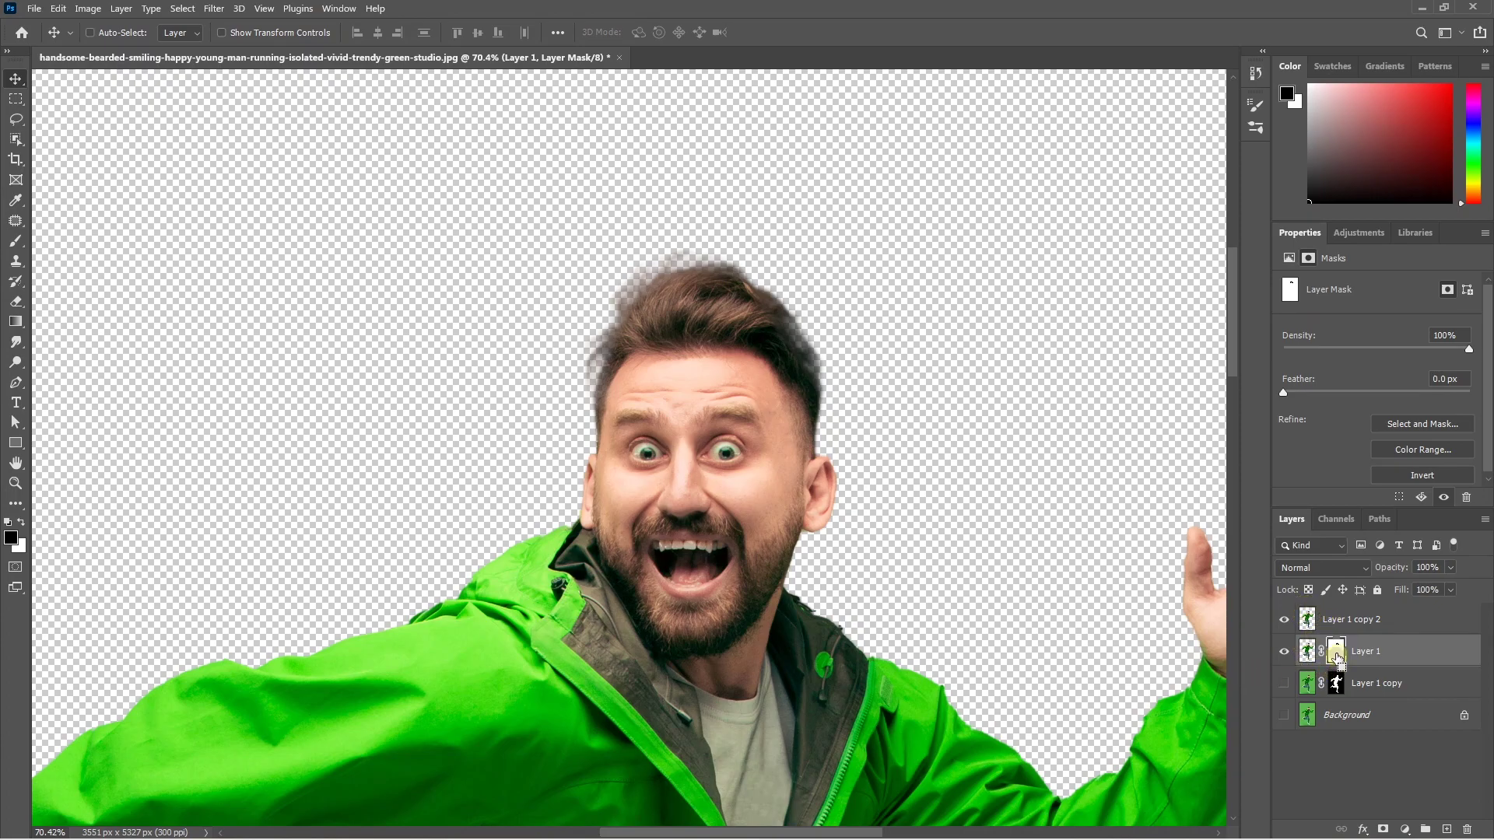
ctrl+click(1338, 658)
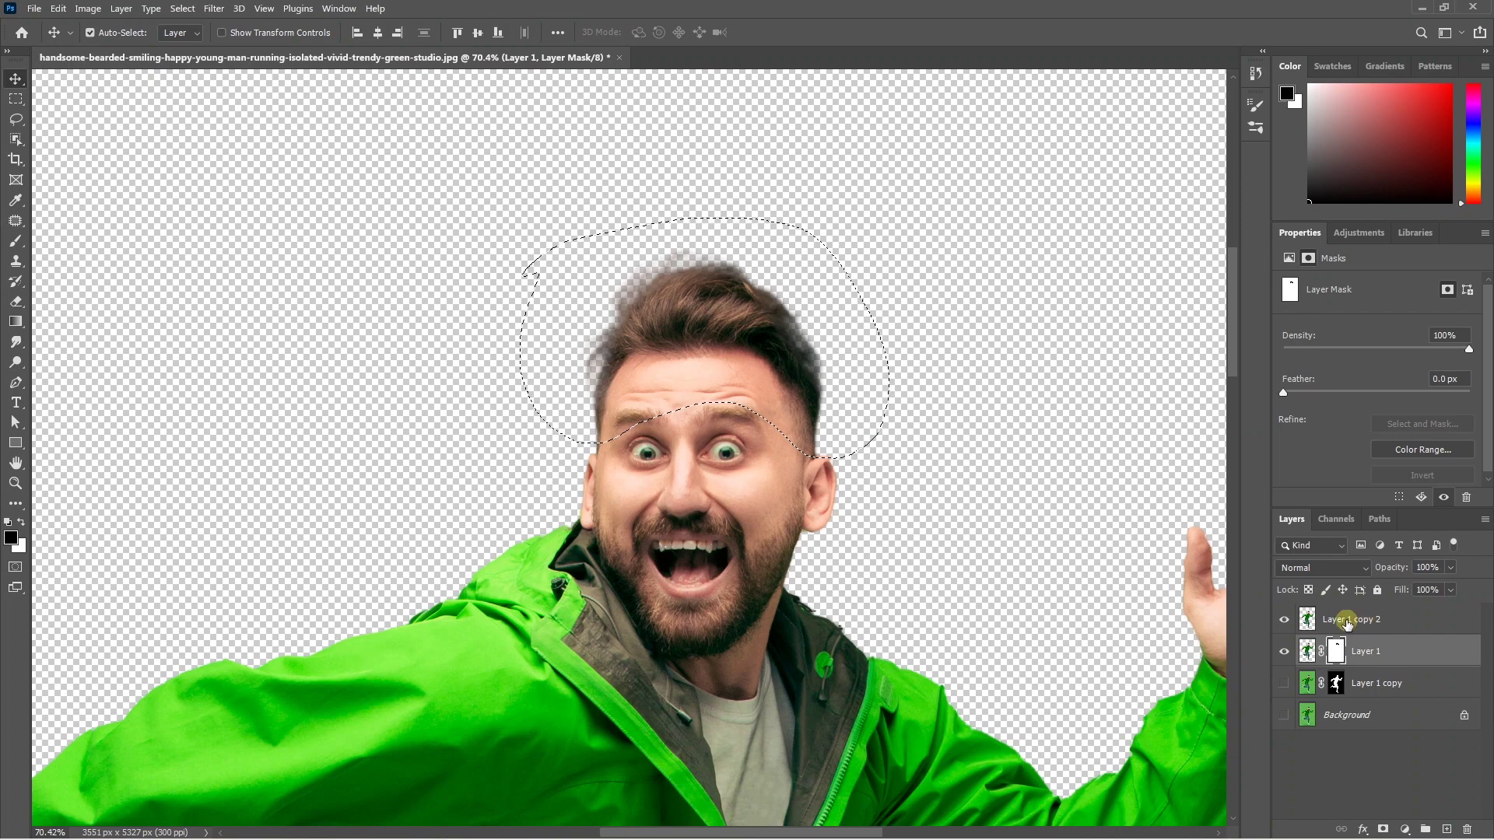
click(1347, 622)
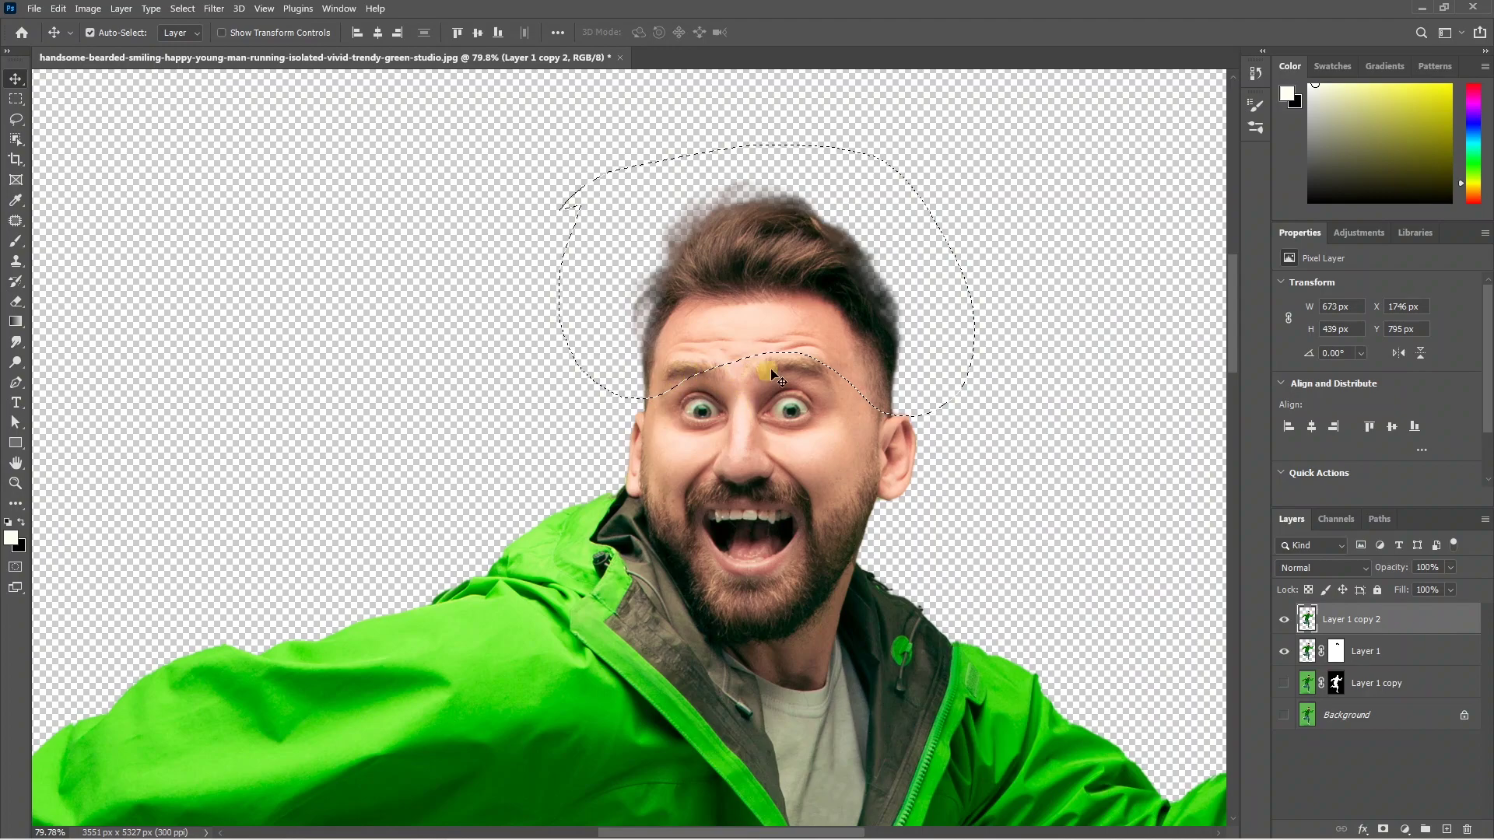
Step: Expand the hair selection and turn it into a mask on Layer 1 copy 2
click(183, 9)
mouse_move(196, 242)
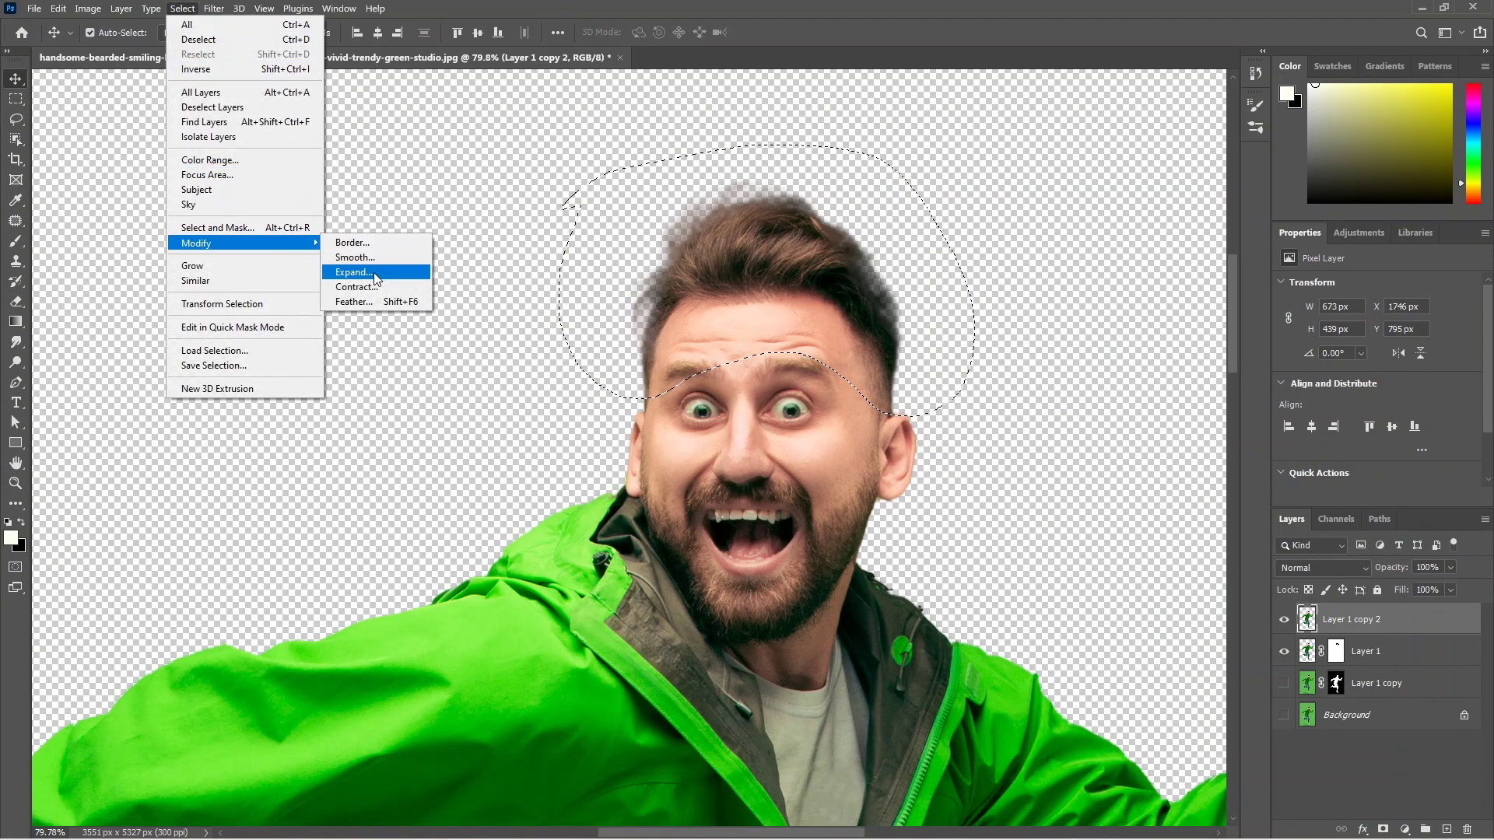
click(375, 272)
click(295, 311)
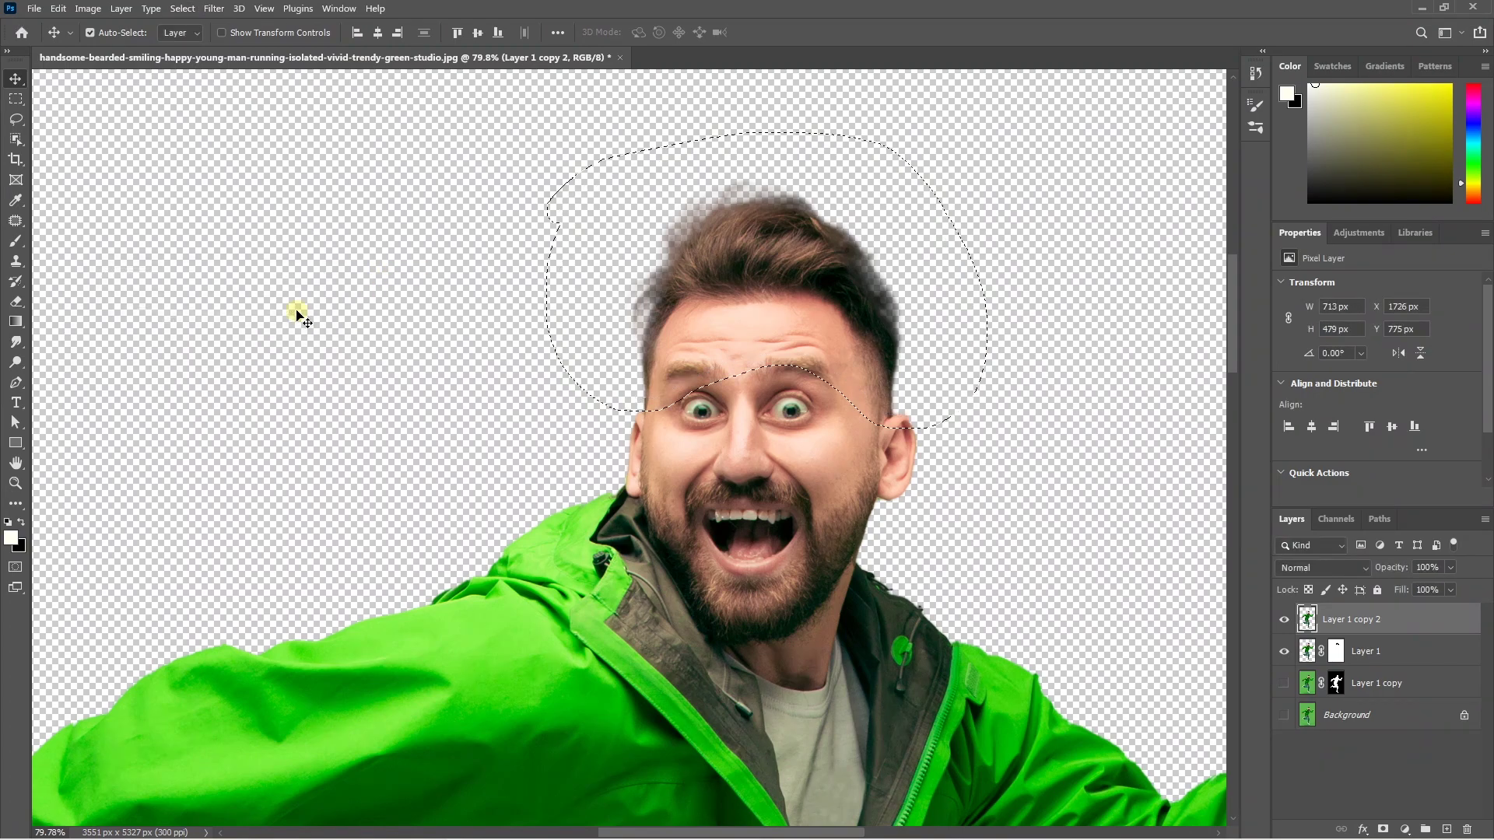
click(1384, 829)
Step: Toggle Layer 1 copy 2 and Layer 1 visibility to check the hair mask
scroll(1058, 498, down, 5)
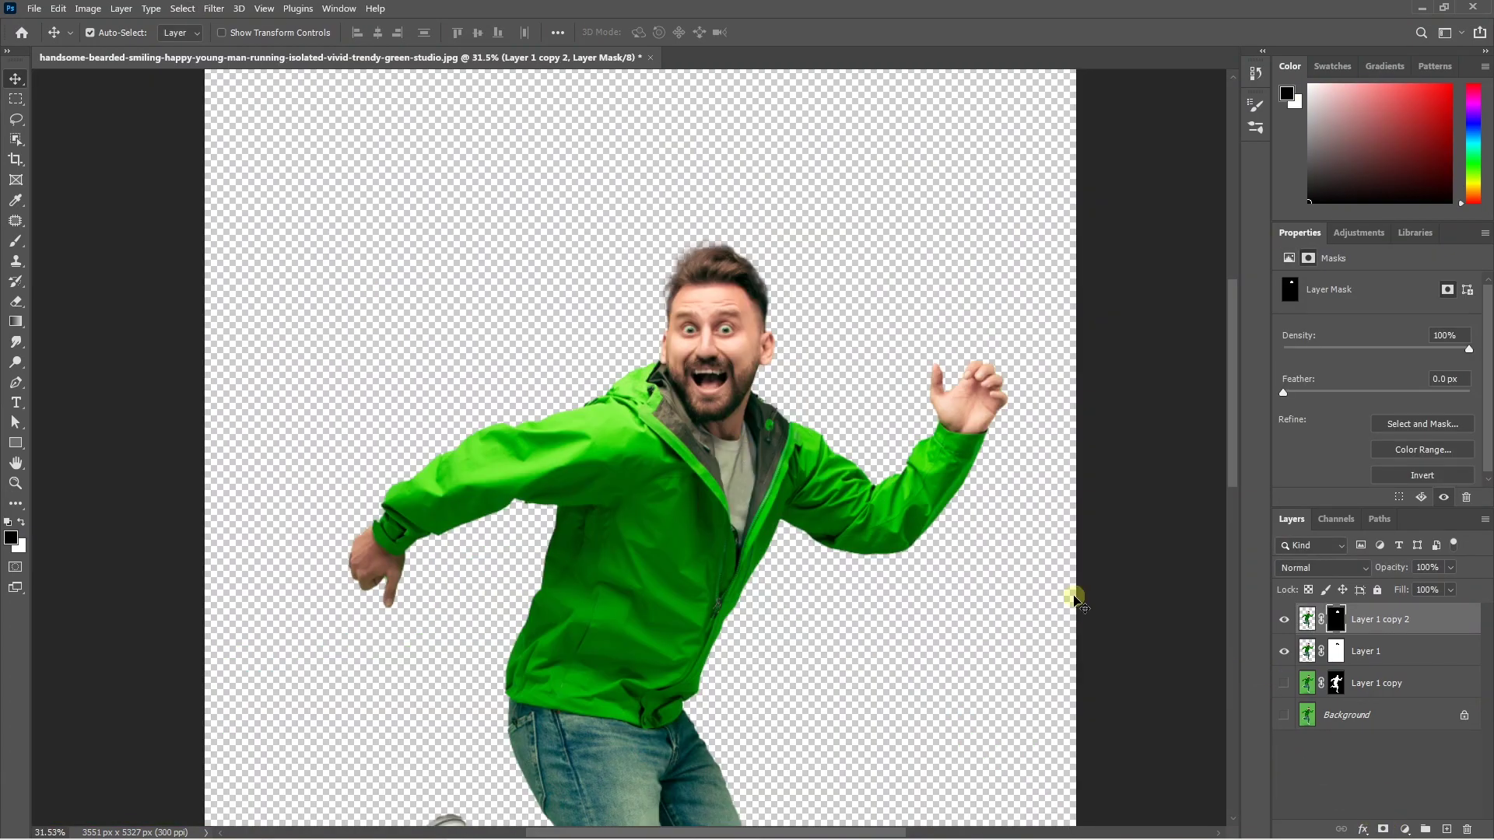
click(1284, 620)
click(1285, 620)
click(1284, 652)
click(1285, 652)
Step: Fit the image in view and merge Layer 1 copy 2 with Layer 1 using Ctrl+E
scroll(746, 350, up, 2)
scroll(771, 343, up, 2)
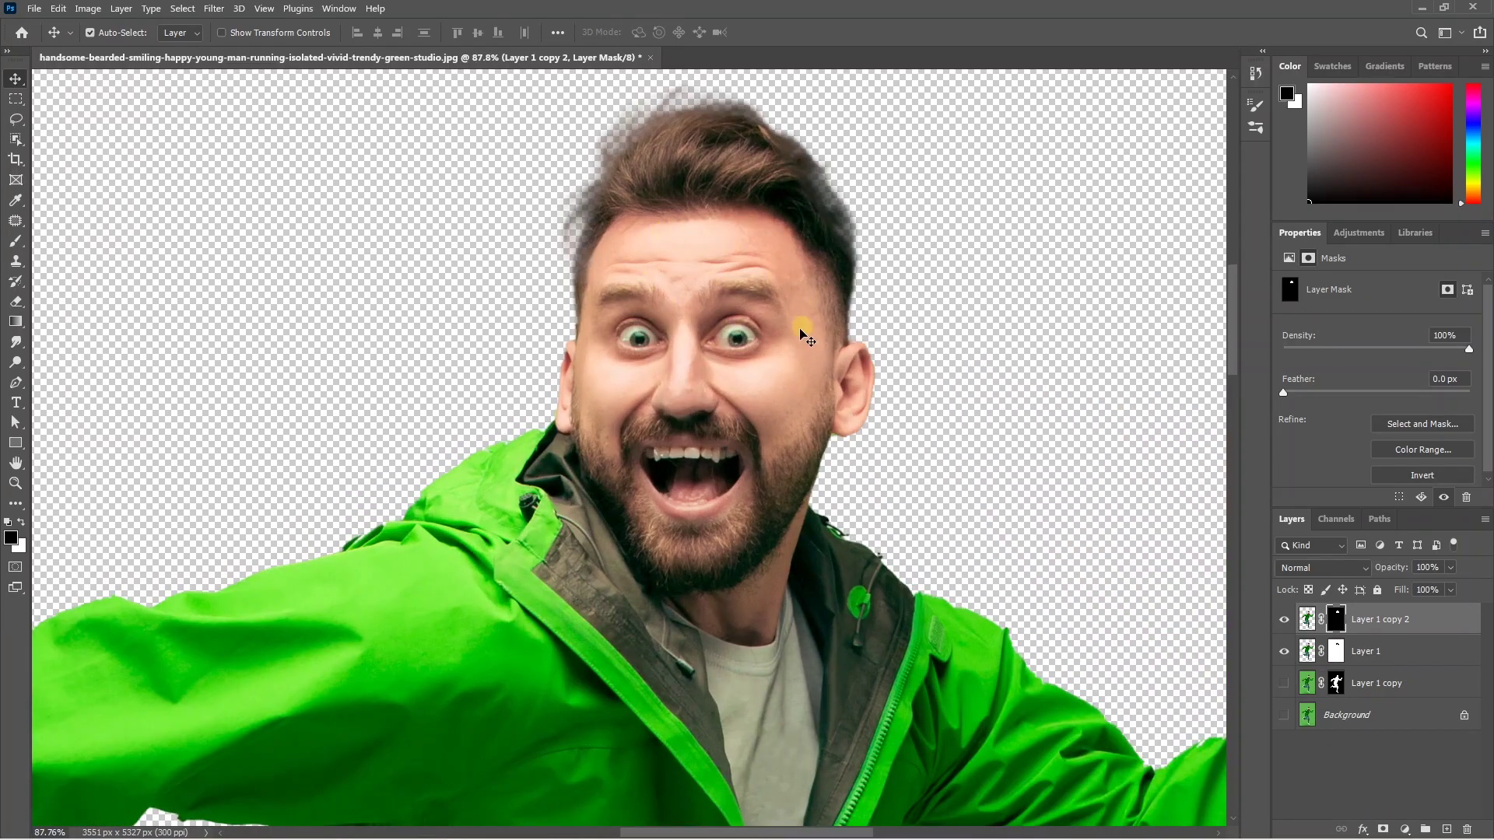
scroll(789, 341, down, 1)
key(ctrl+0)
click(1372, 620)
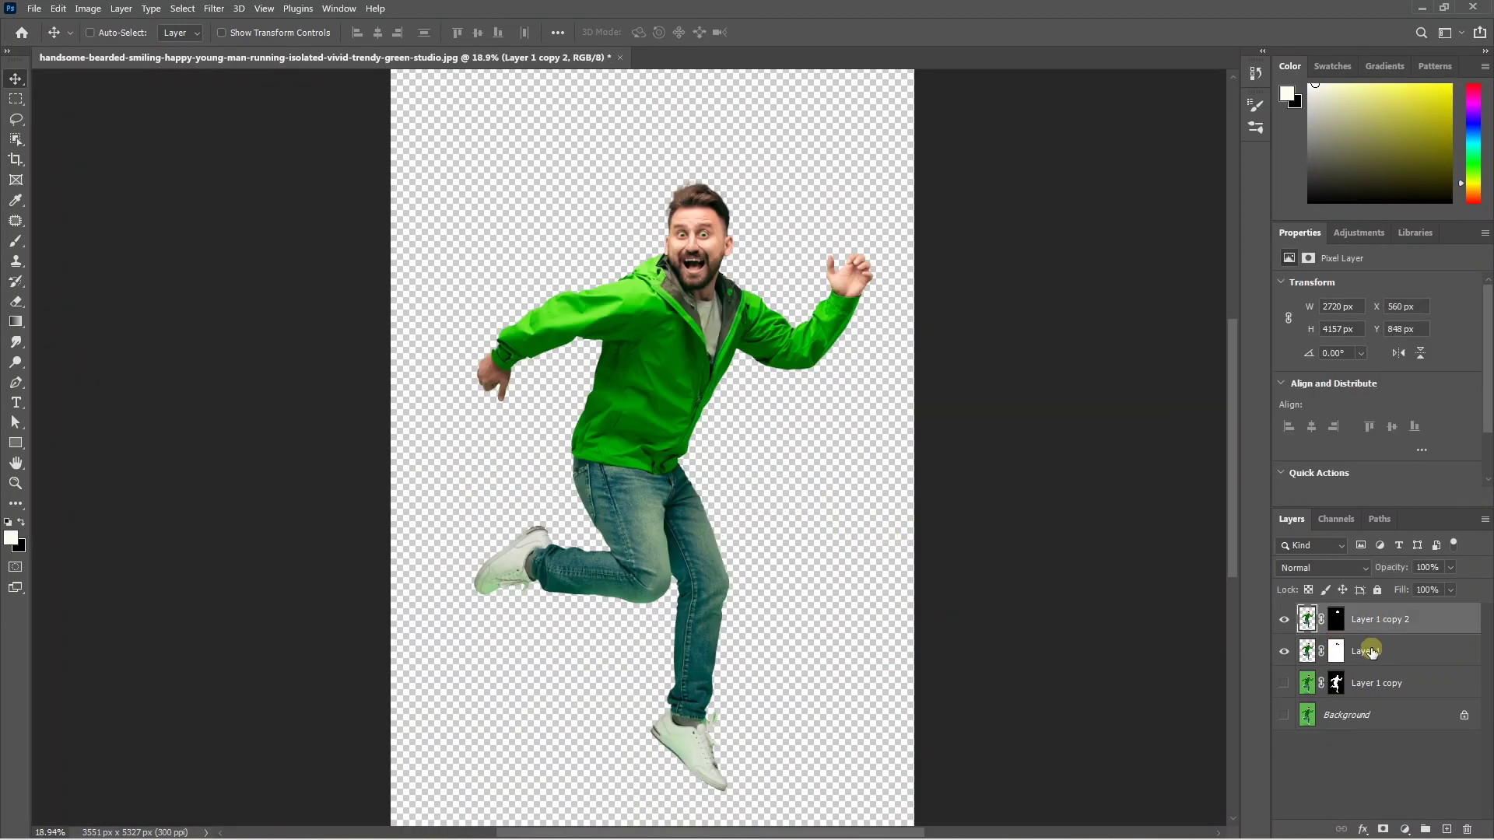
ctrl+click(1371, 653)
key(ctrl+e)
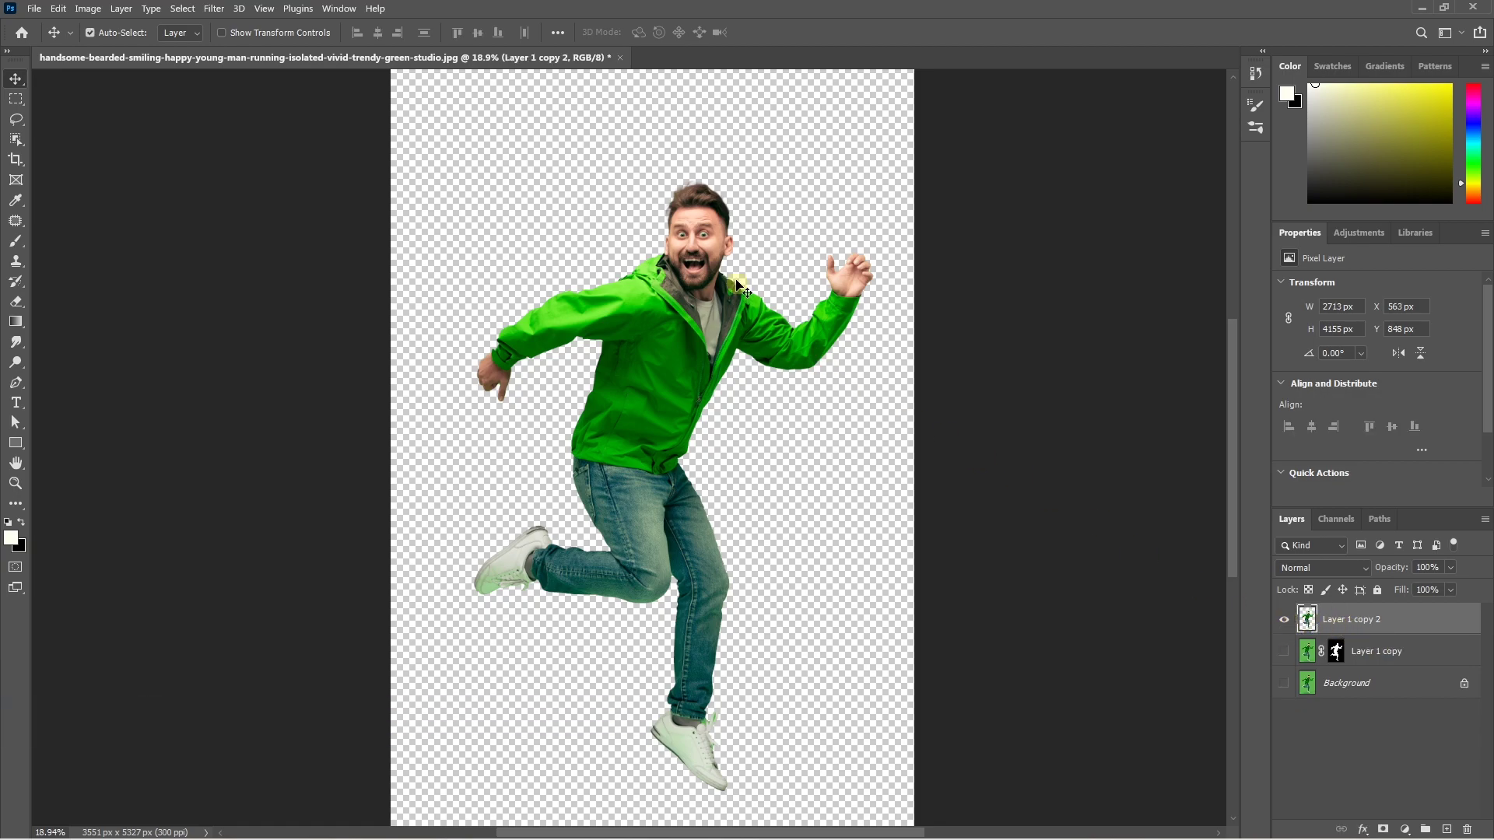
scroll(669, 244, up, 5)
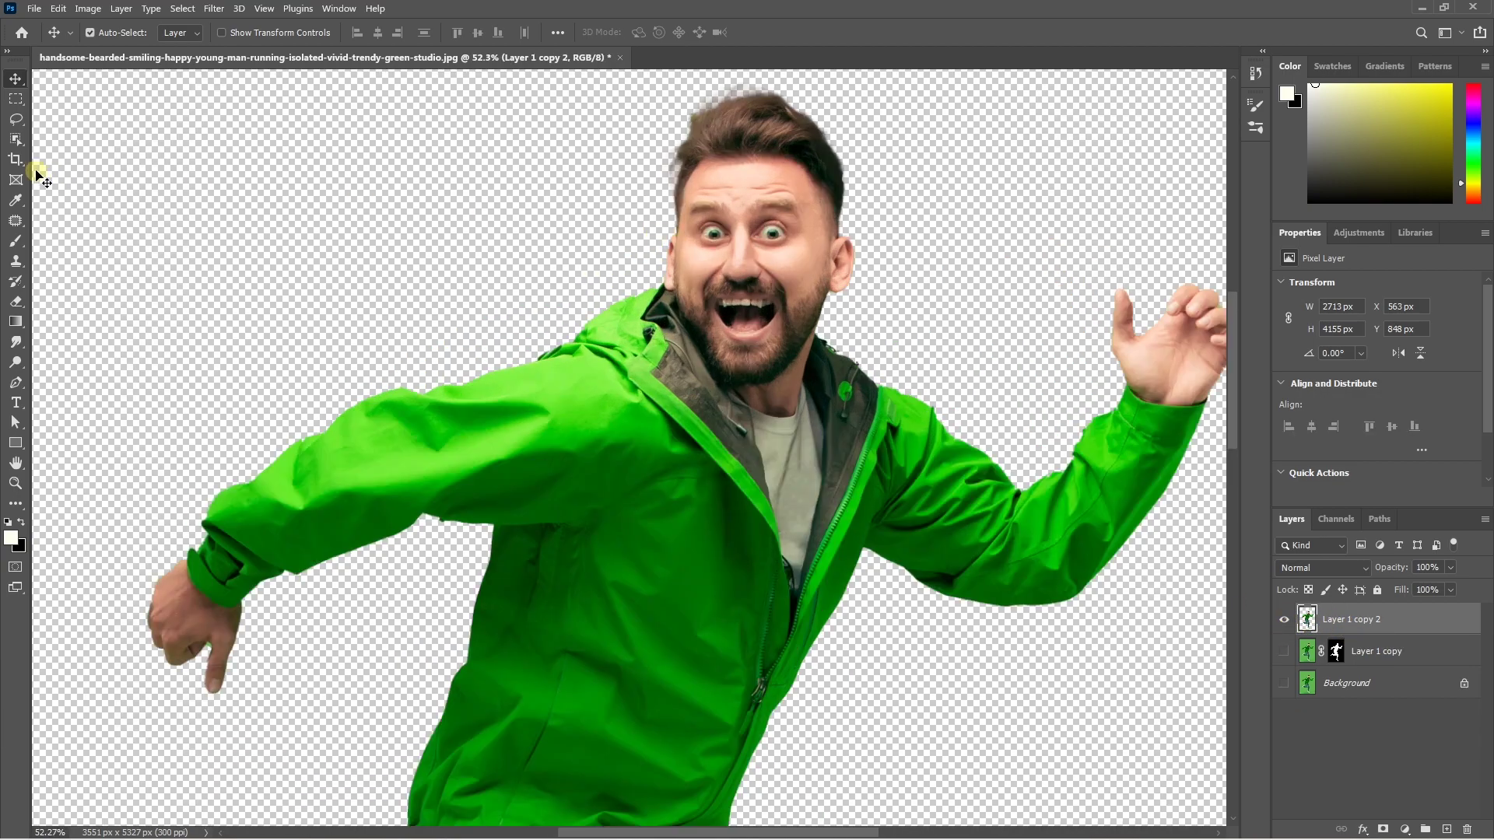
key(l)
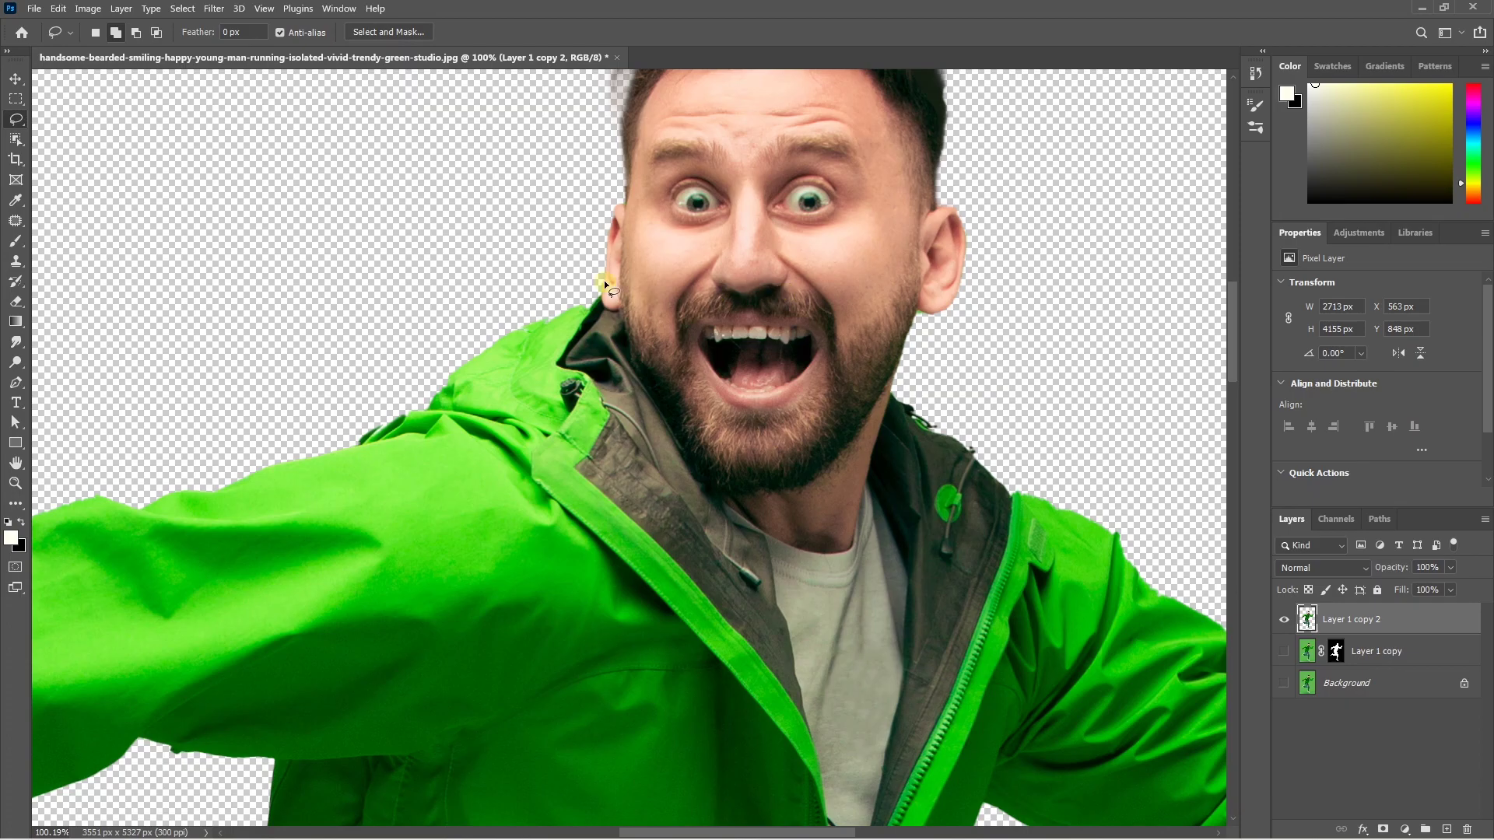
Step: Lasso around the man's head and hair and copy it to a new layer named Head
drag(606, 284, 643, 382)
drag(725, 492, 909, 361)
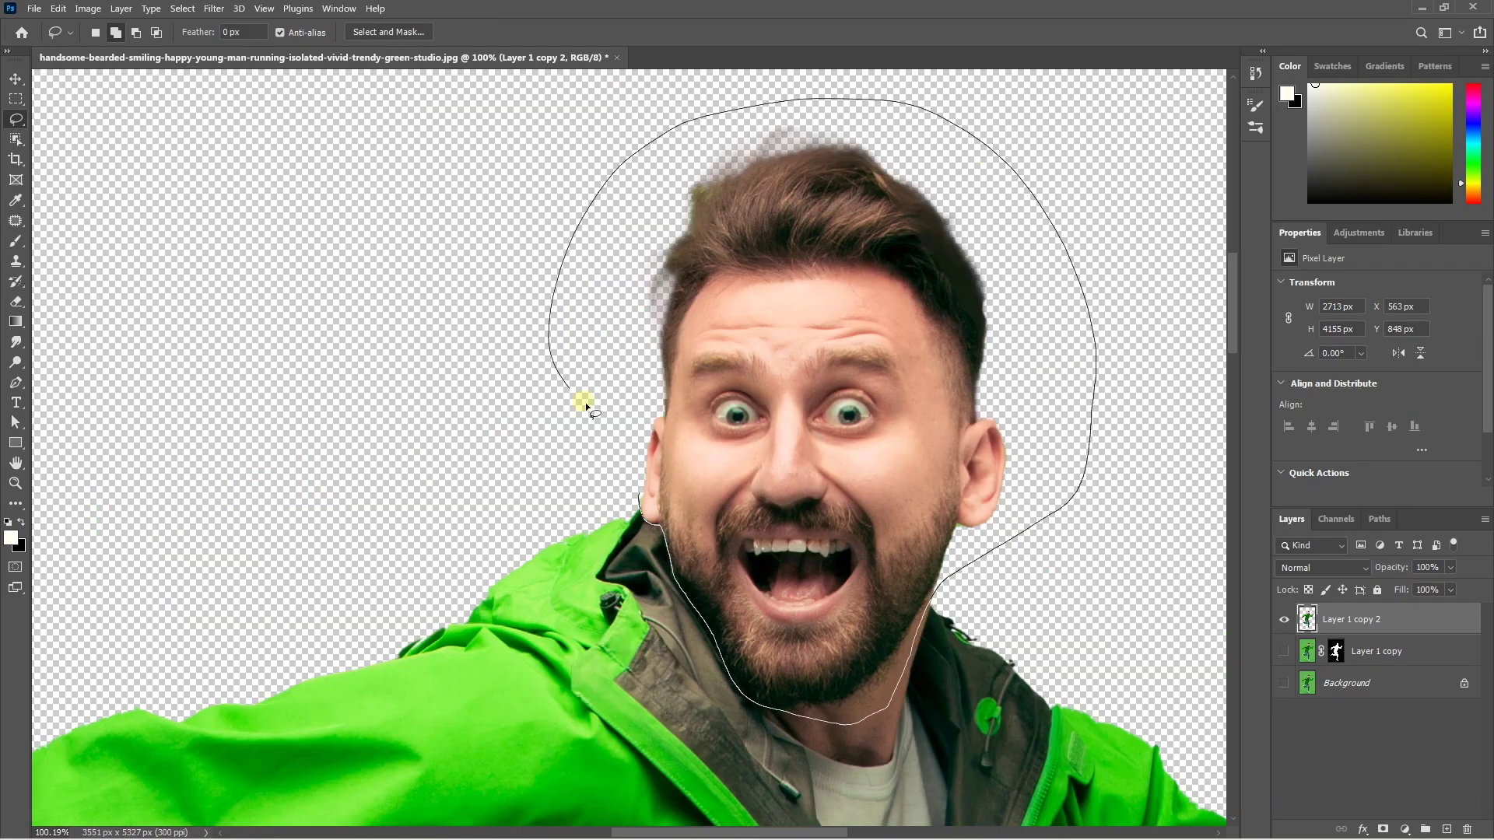
drag(1048, 241, 603, 436)
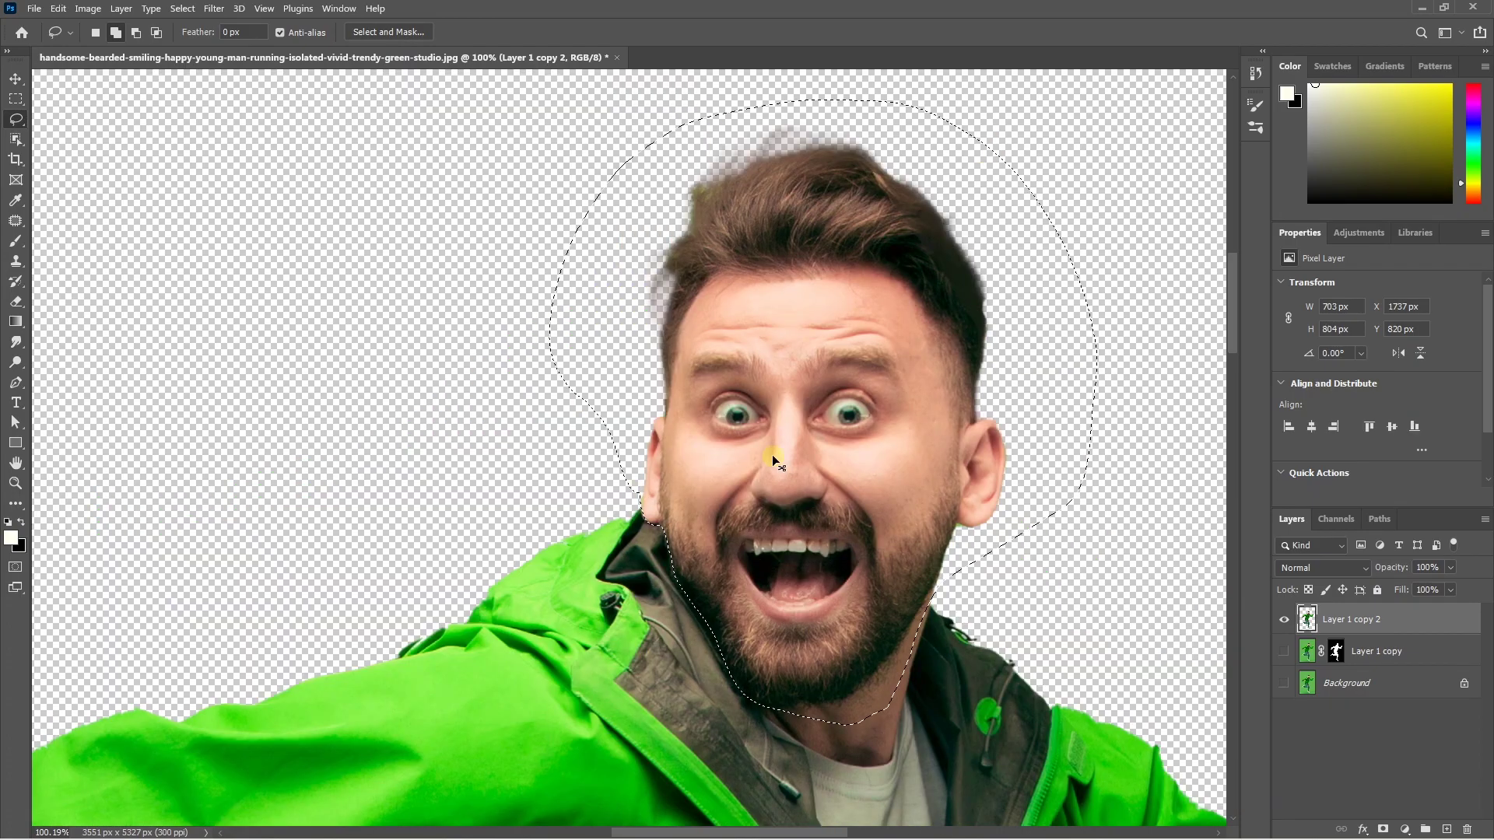
key(ctrl+j)
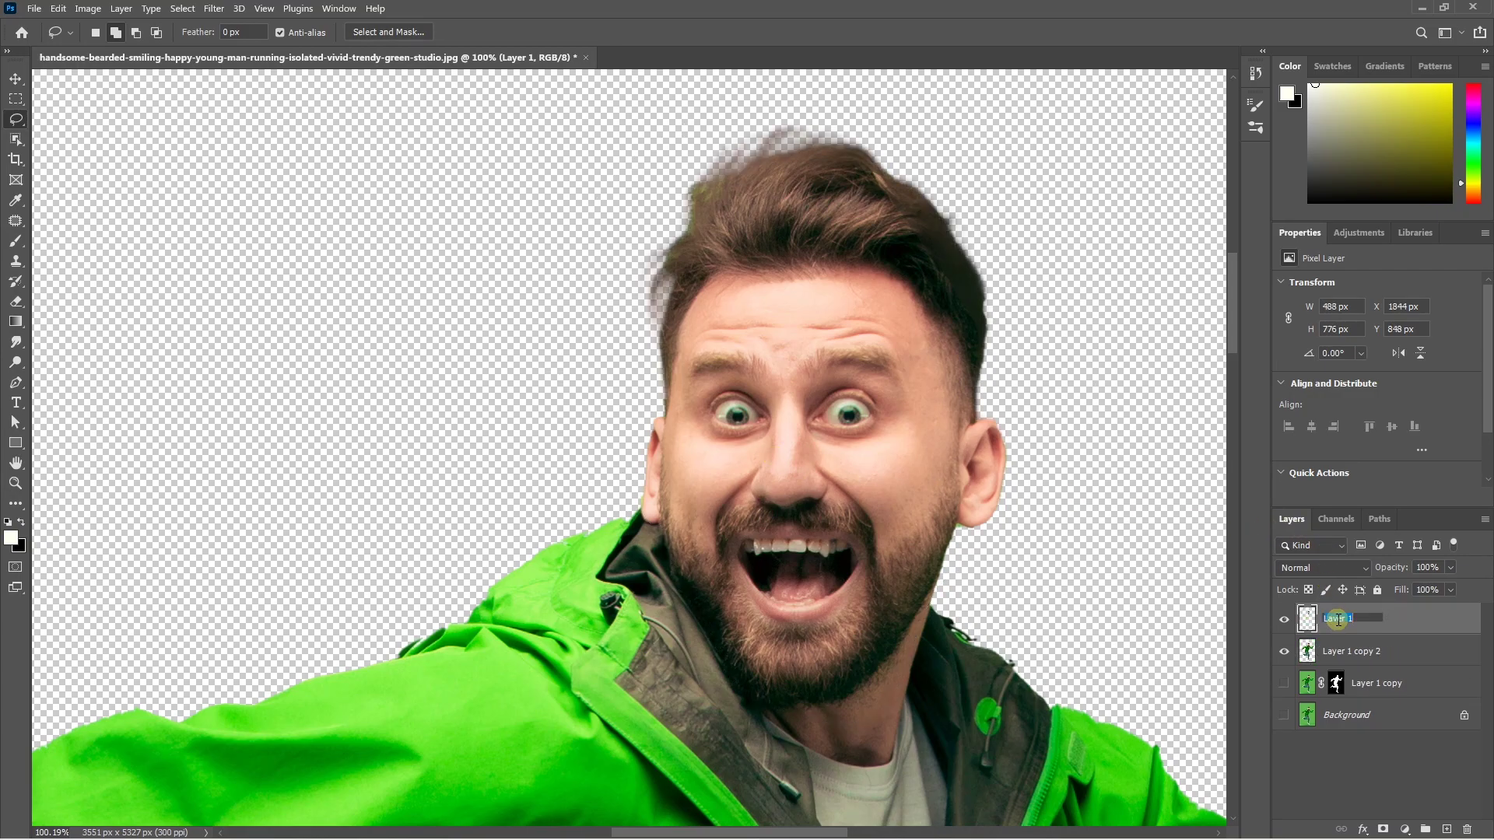
text(Head)
key(Return)
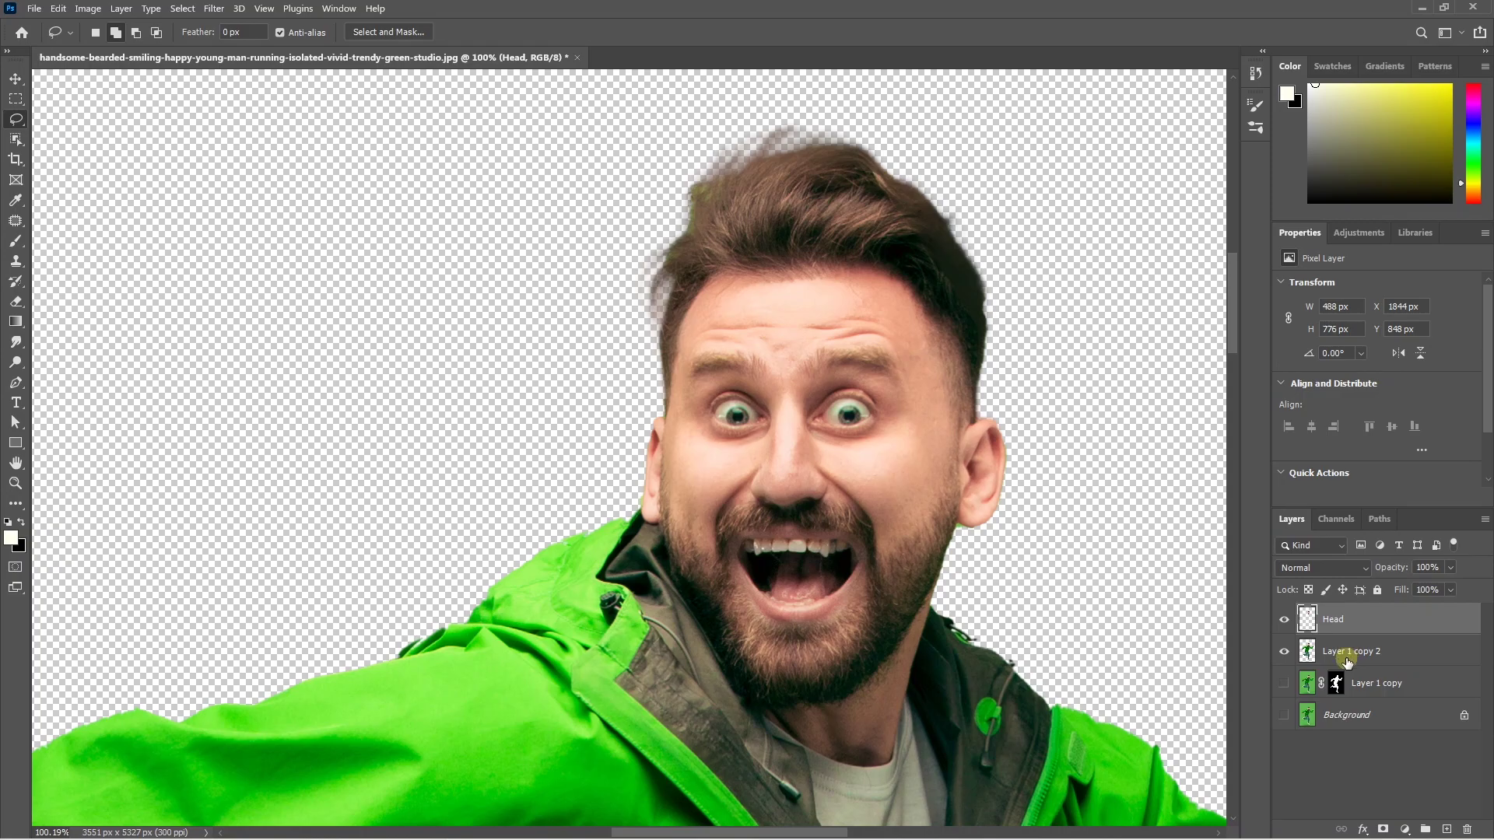
Step: Rename the Layer 1 copy 2 layer to Body
double_click(1347, 654)
text(Body)
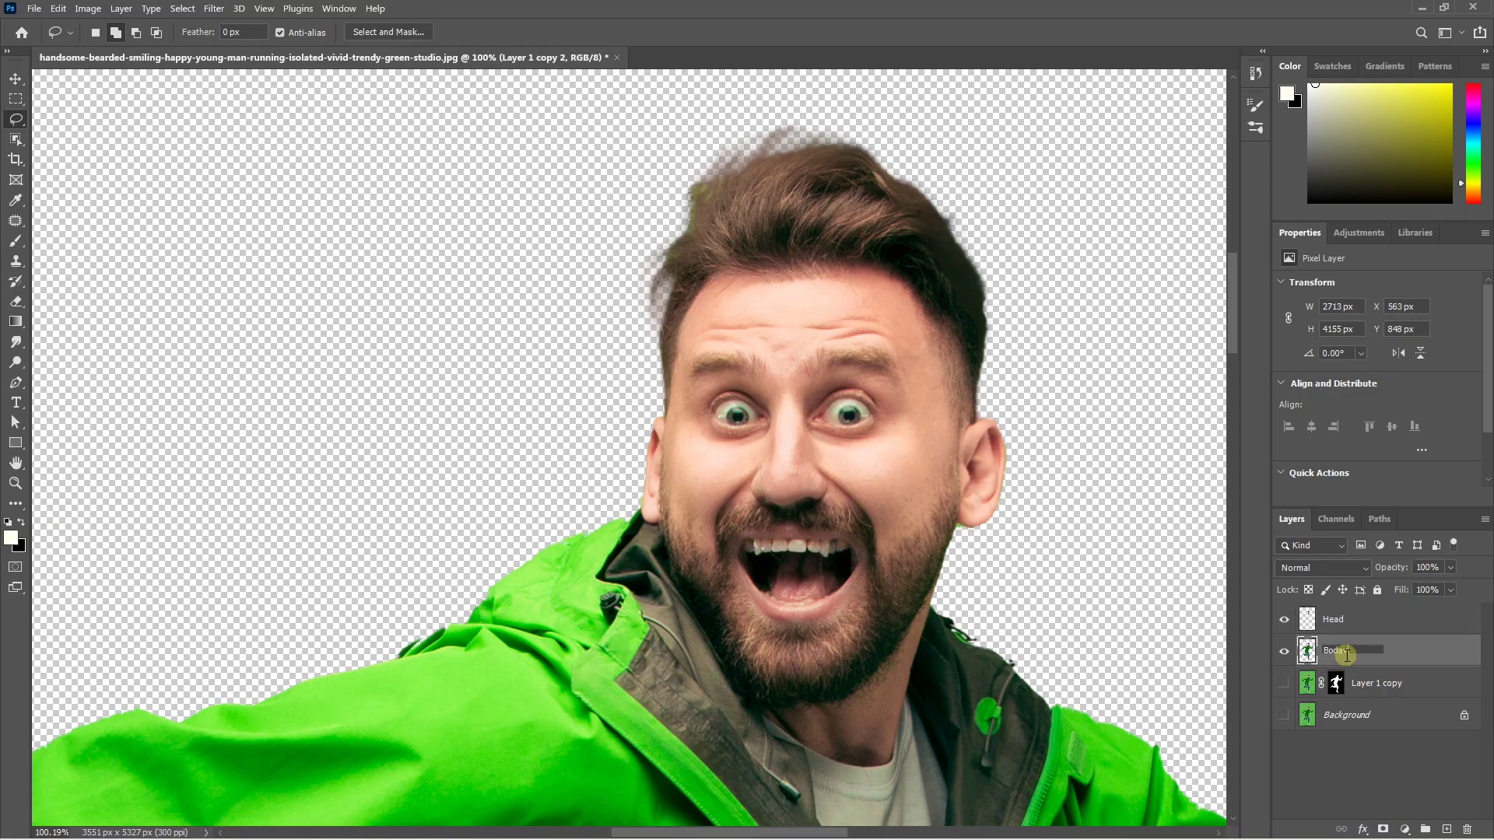
key(Return)
key(ctrl+0)
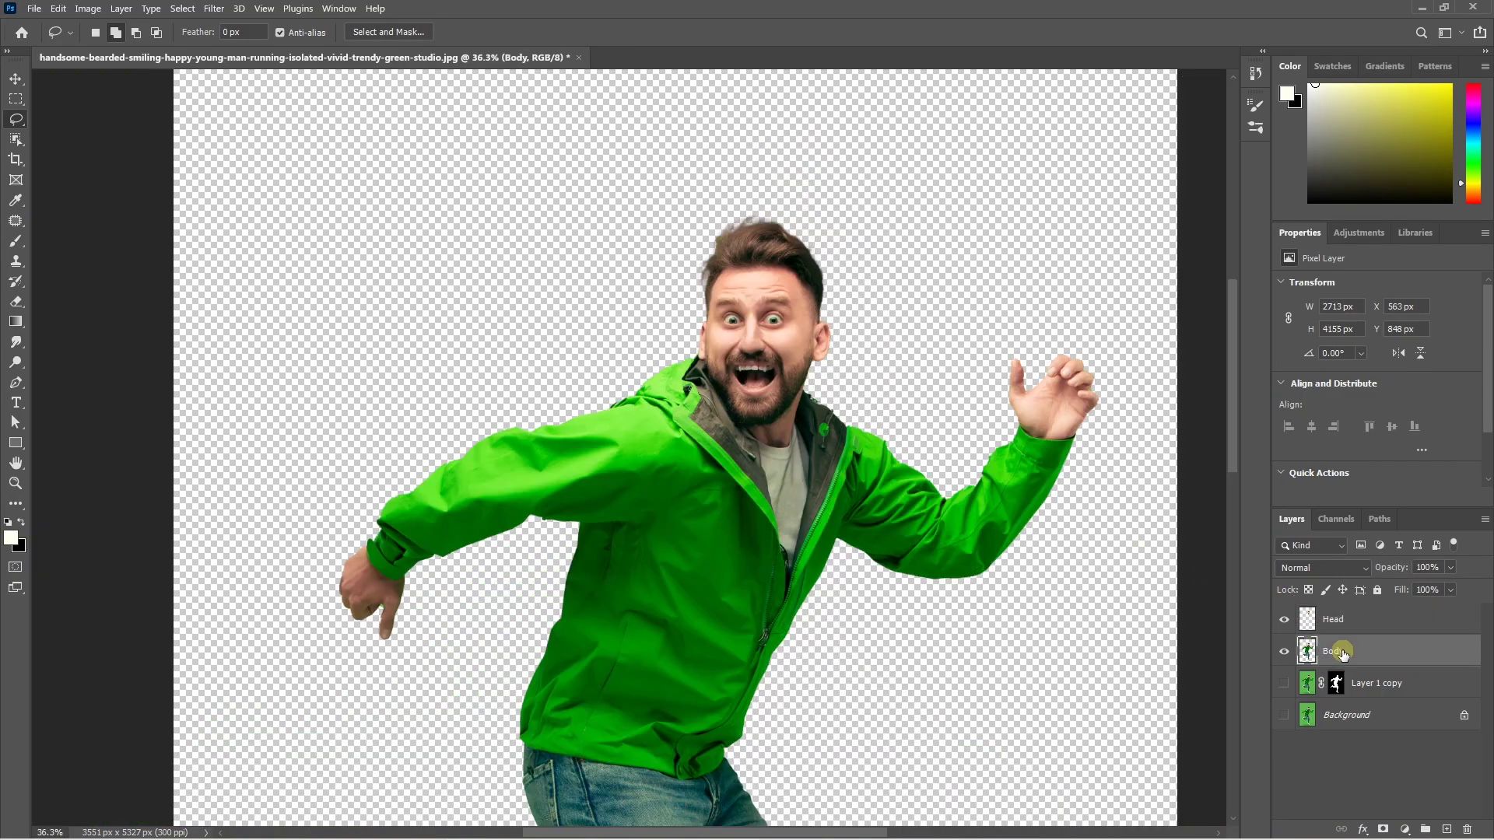
Step: Scale the Body layer to 45.95% and move it beneath the unchanged Head
key(ctrl+t)
key(ctrl+0)
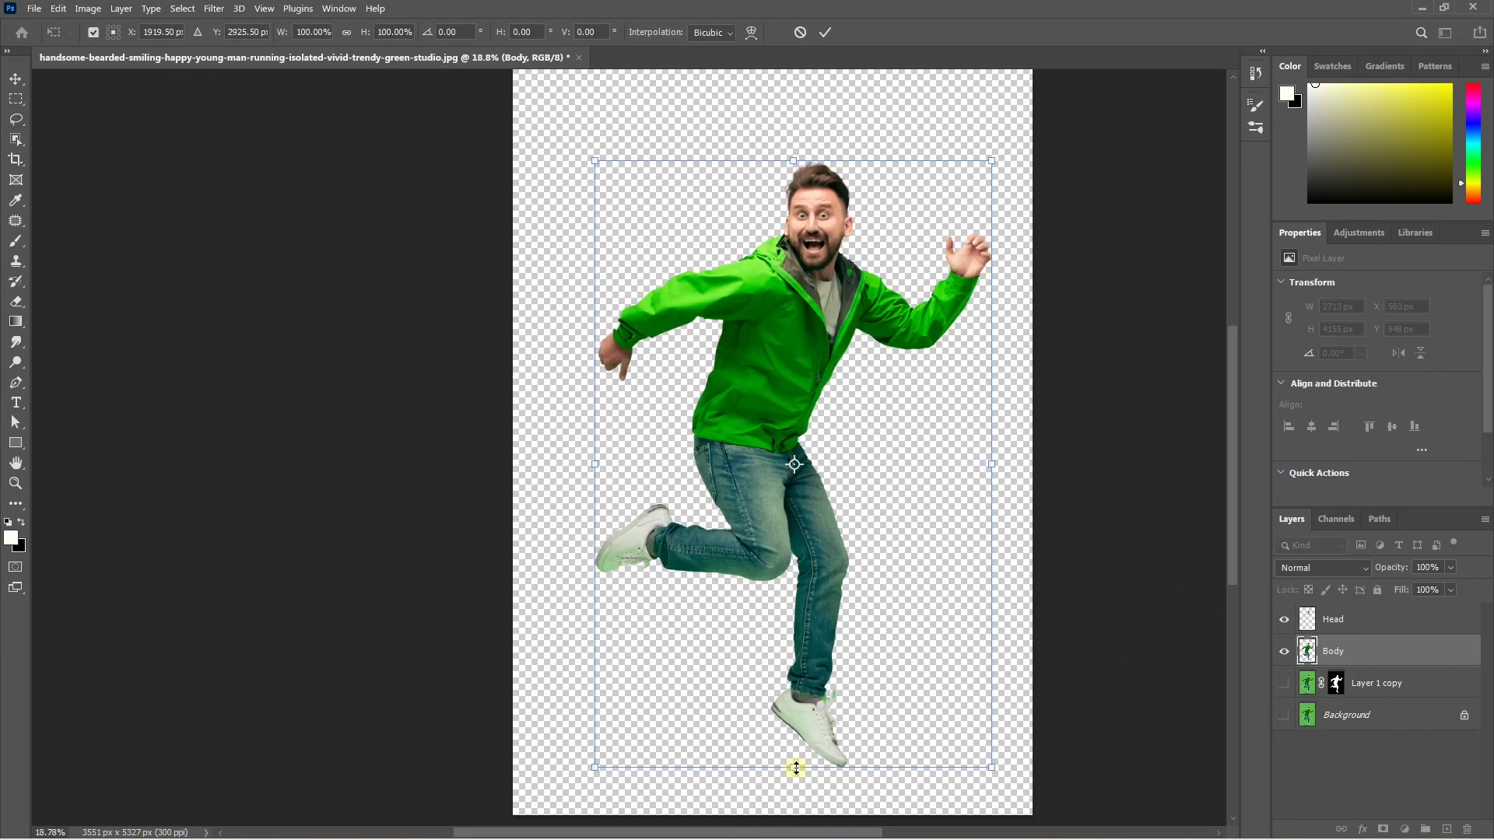
drag(796, 768, 793, 439)
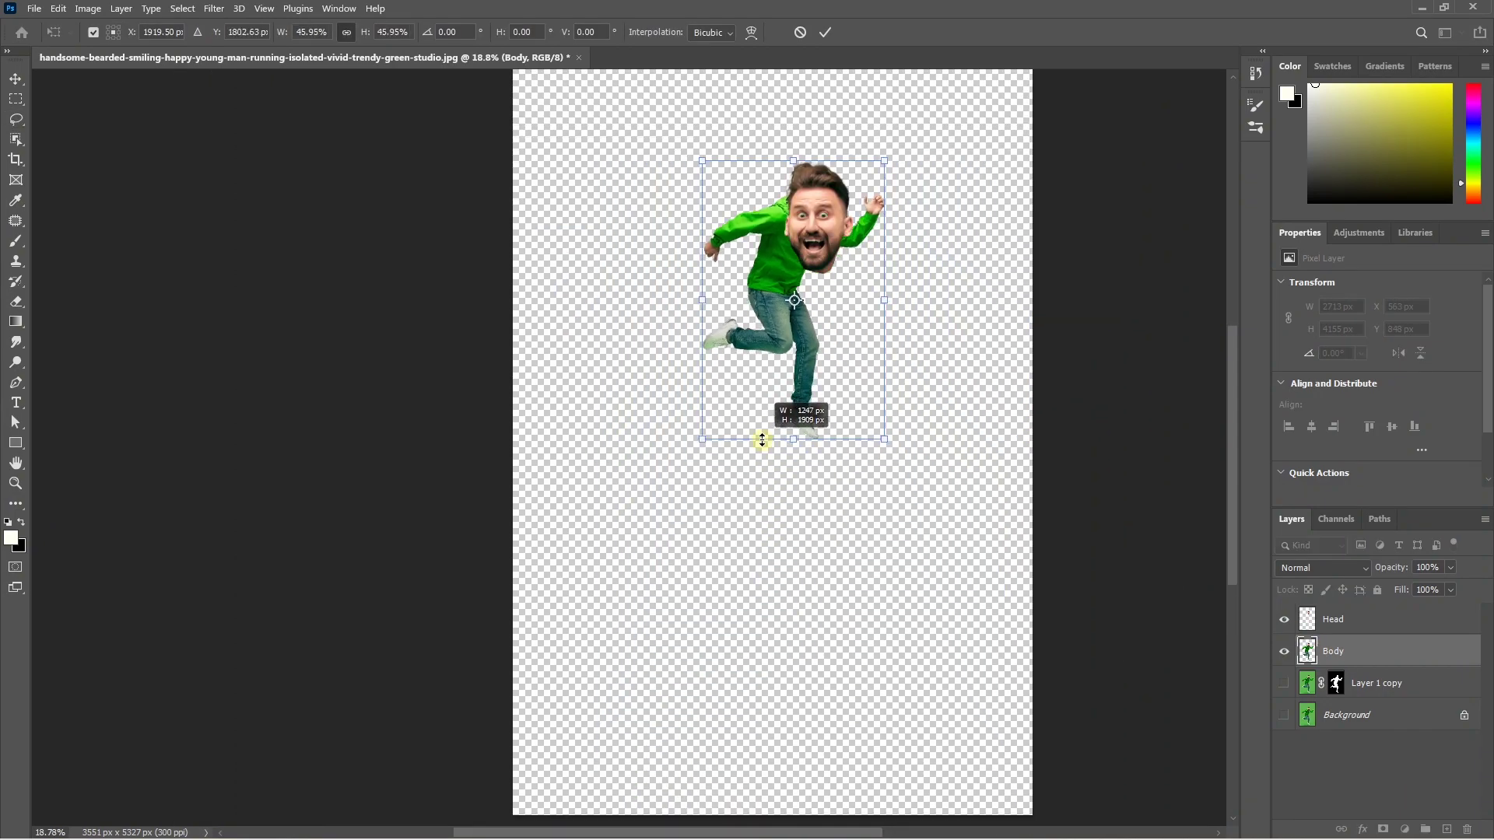
scroll(819, 294, up, 2)
drag(843, 360, 864, 484)
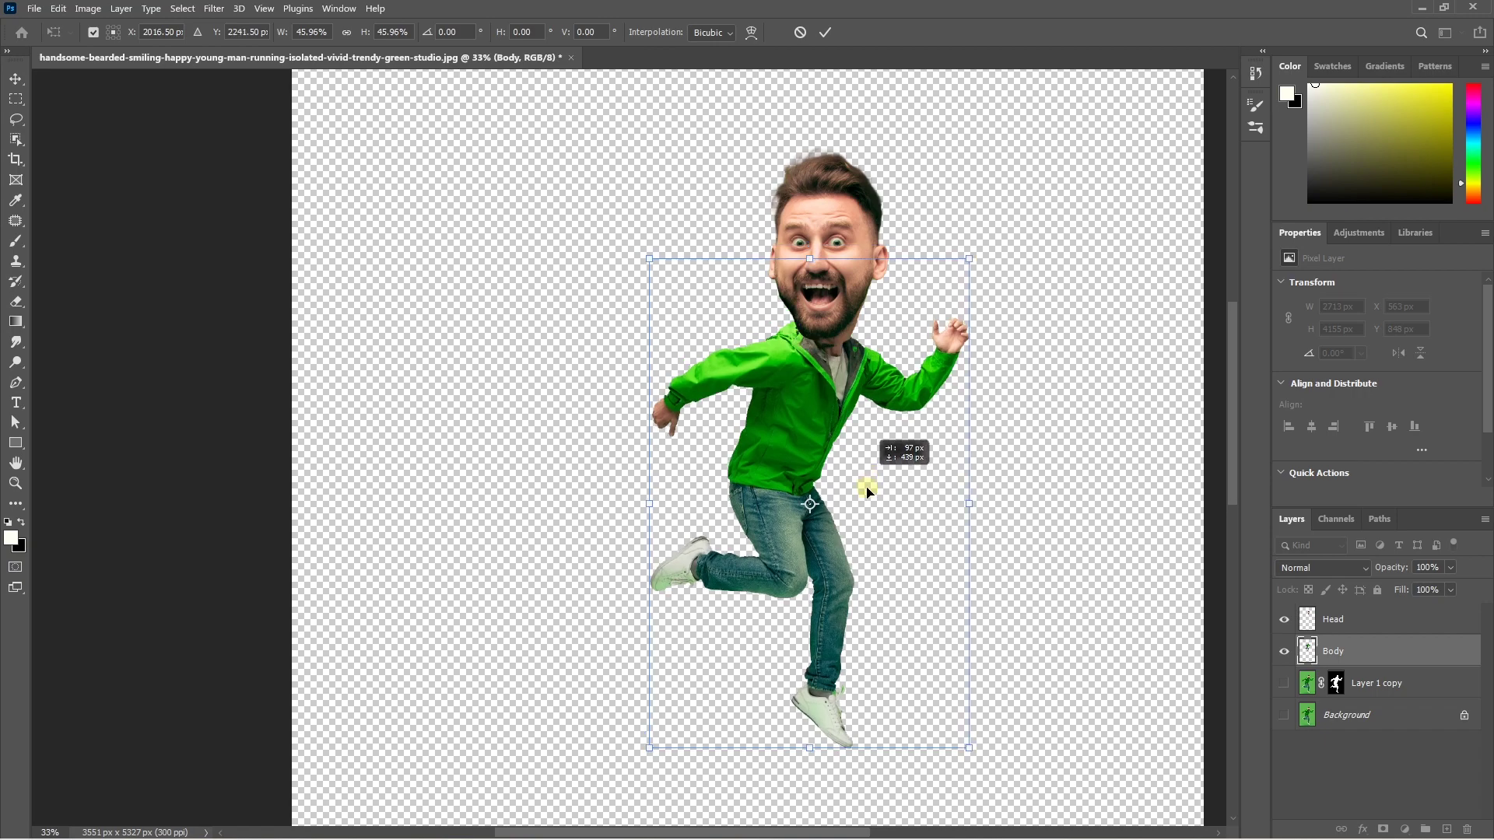
key(Return)
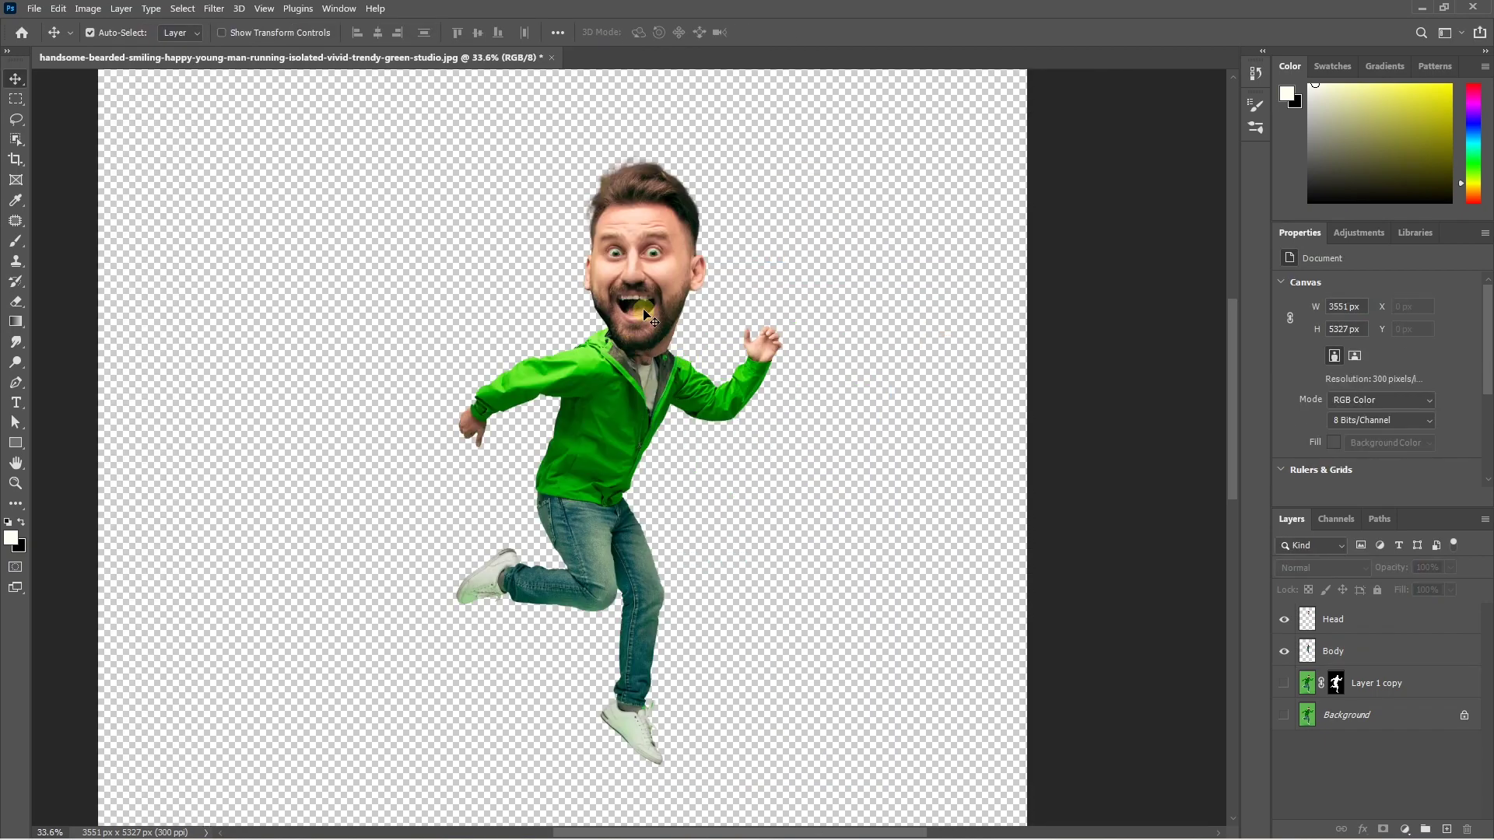
scroll(641, 355, up, 1)
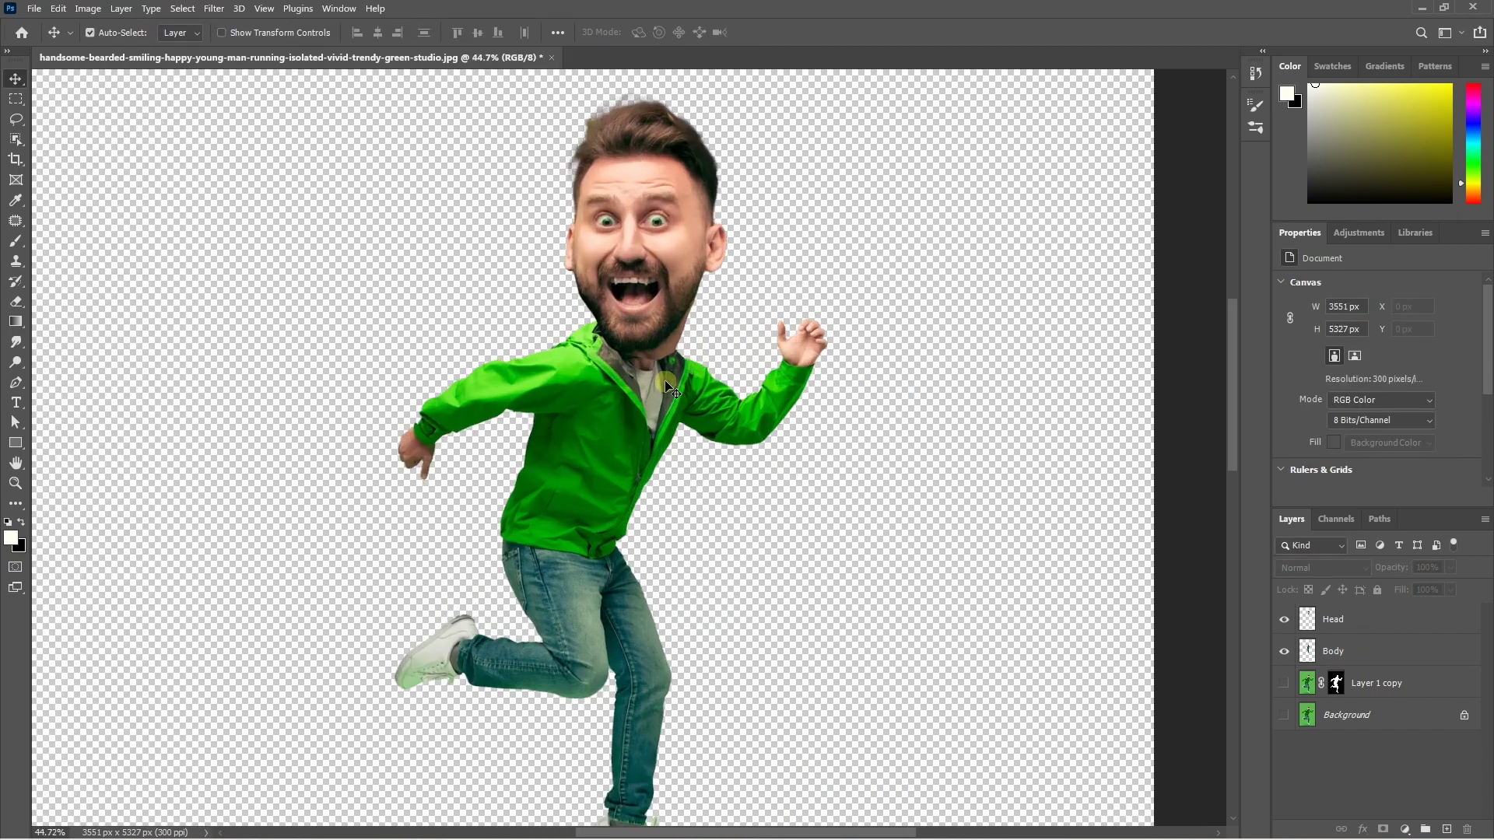
scroll(643, 354, up, 1)
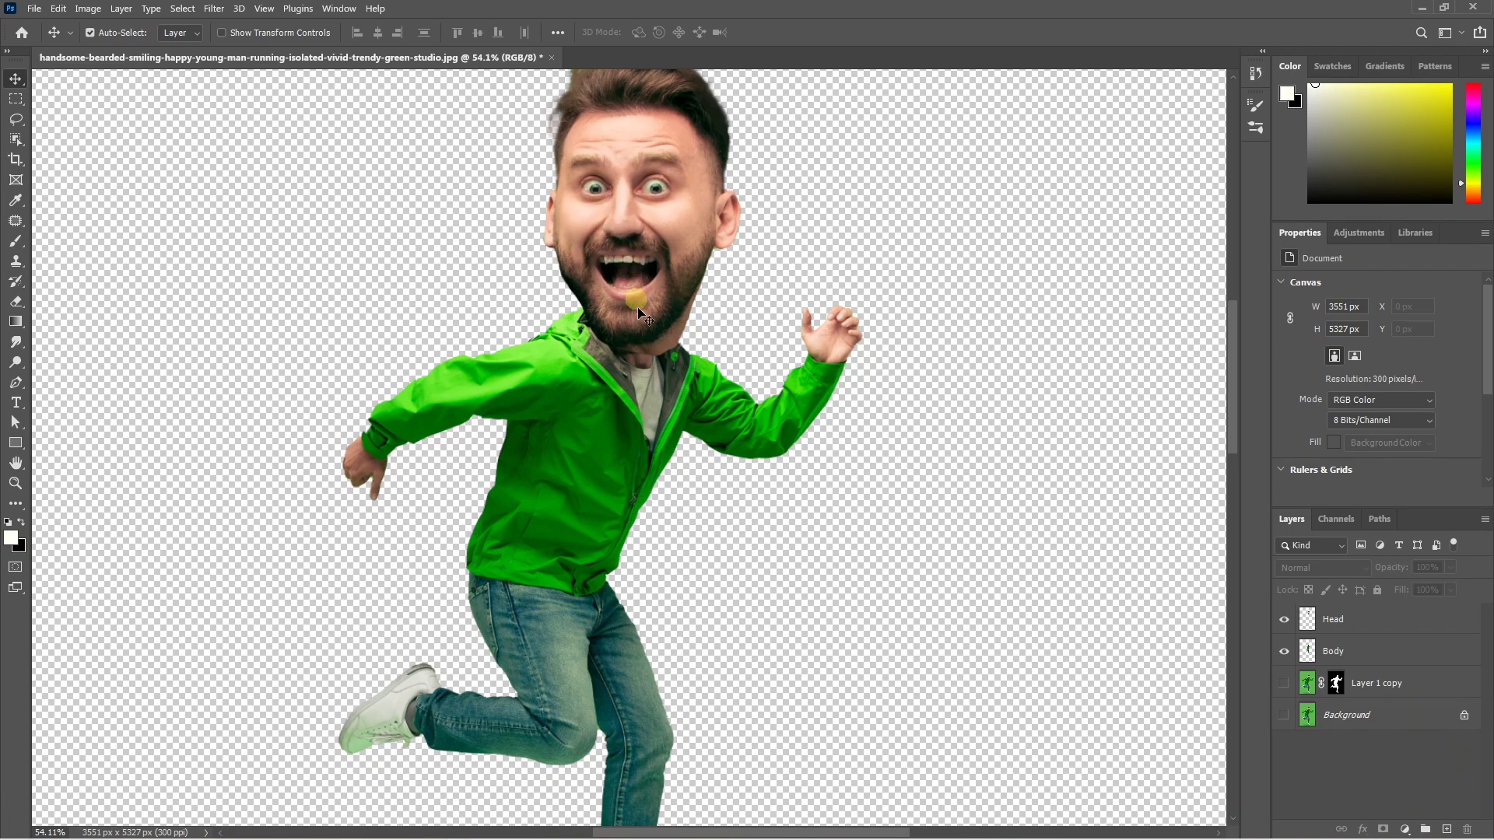
scroll(661, 364, down, 1)
click(645, 279)
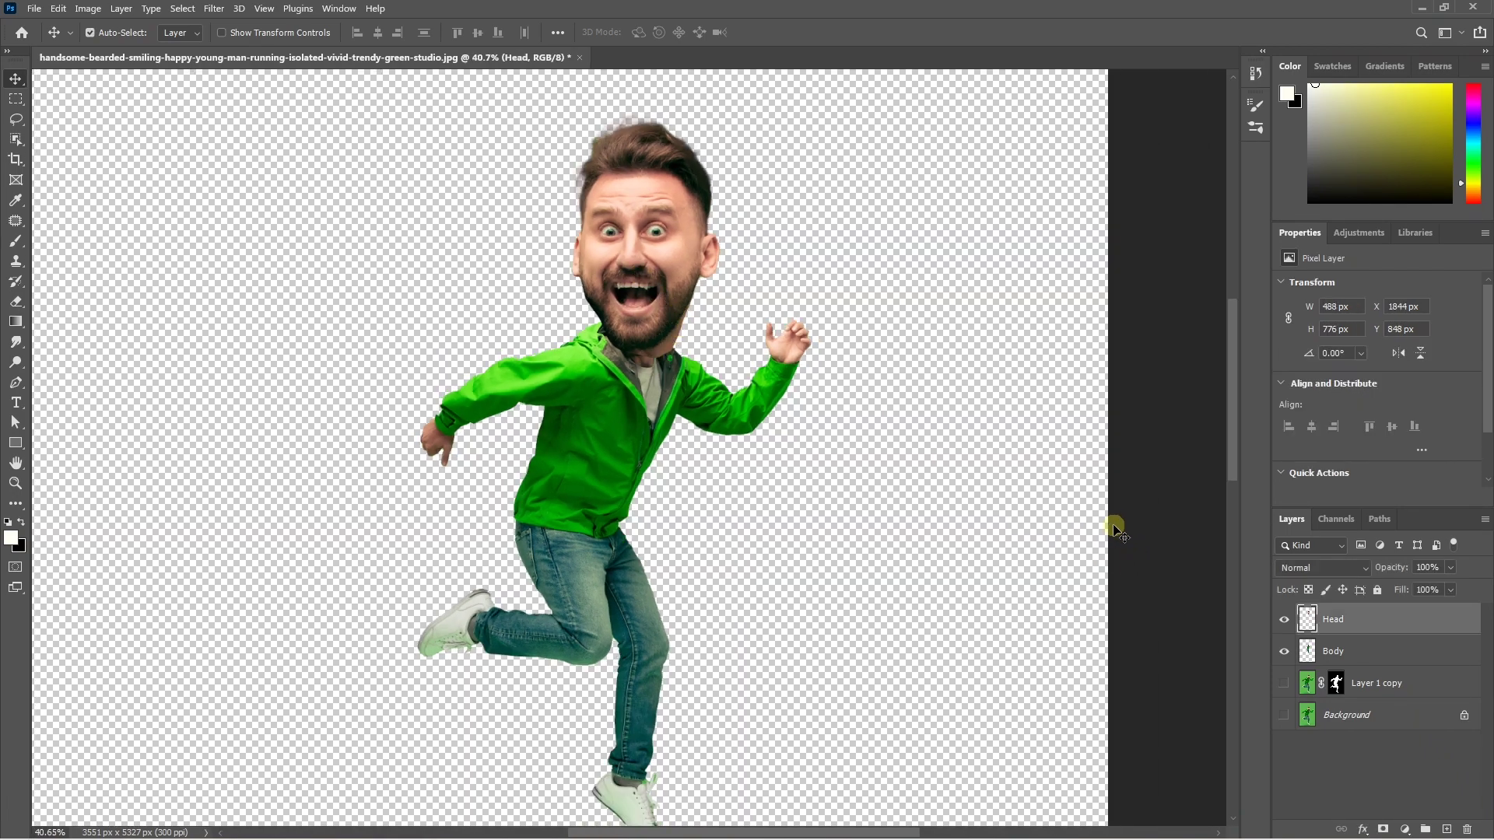
Step: Convert the Head layer to a smart object and open it in Liquify
right_click(1341, 622)
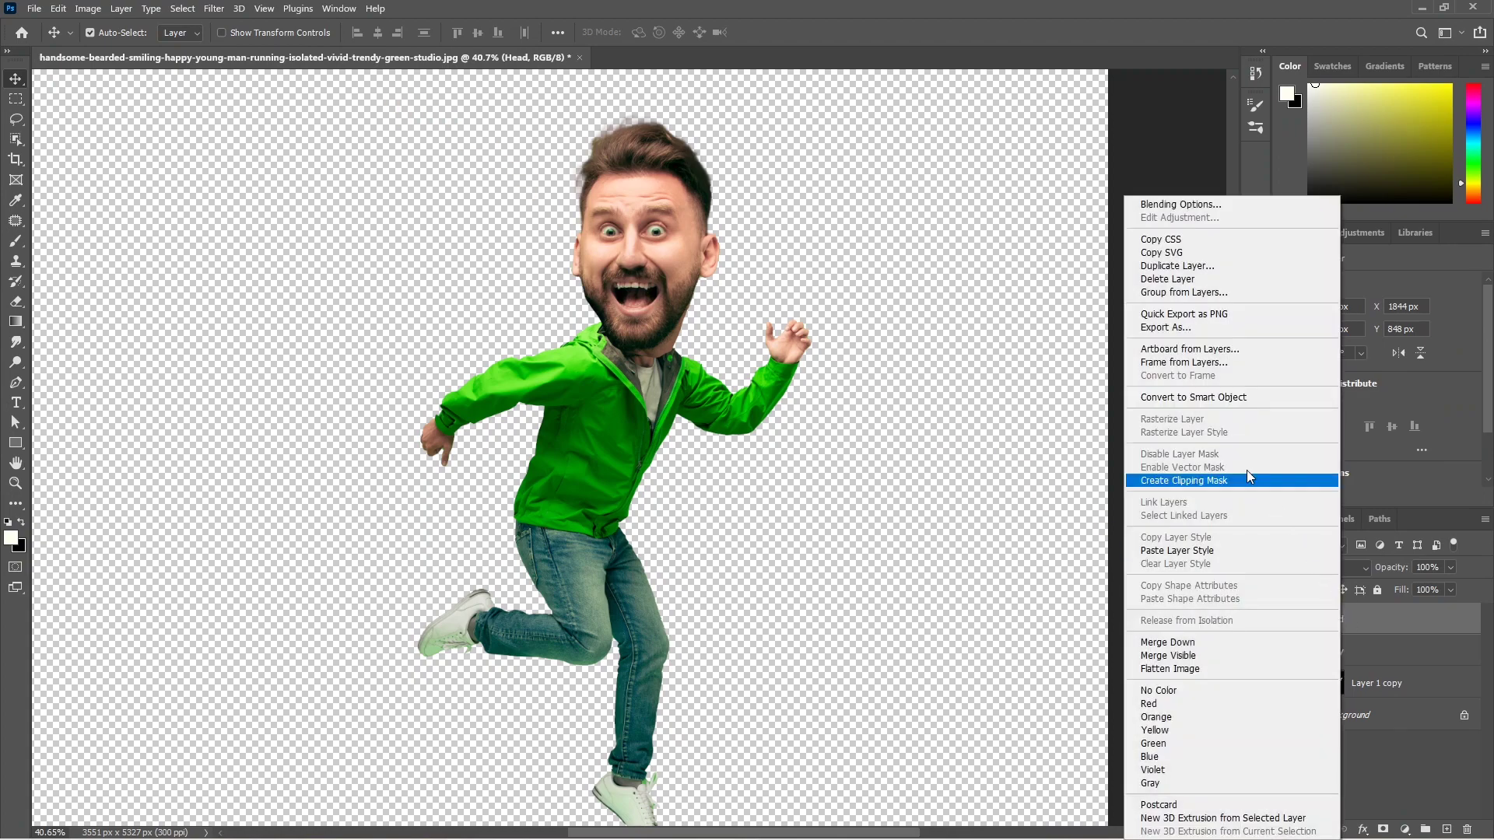
click(1209, 398)
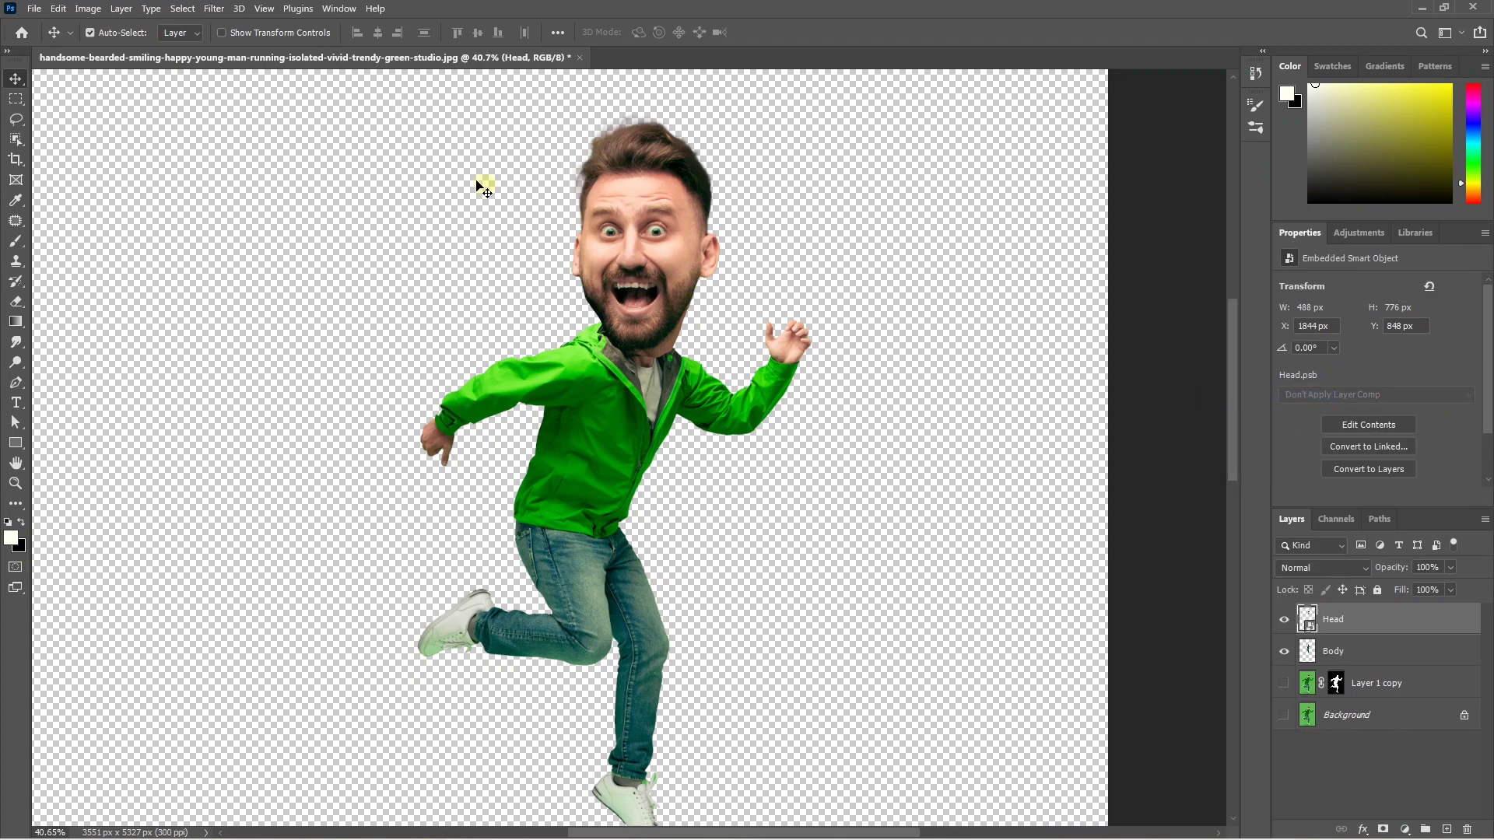
click(214, 8)
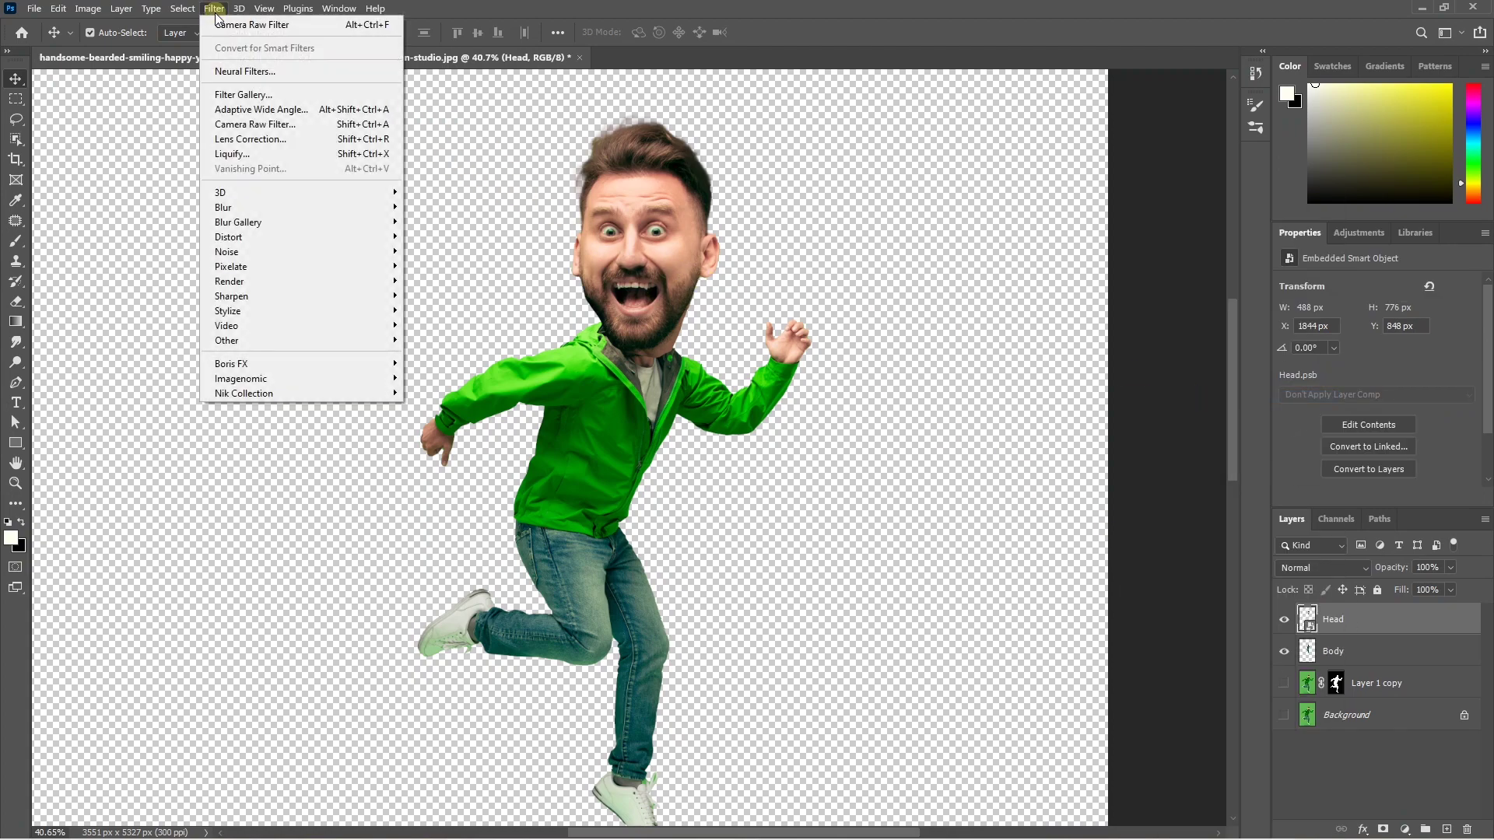
click(263, 154)
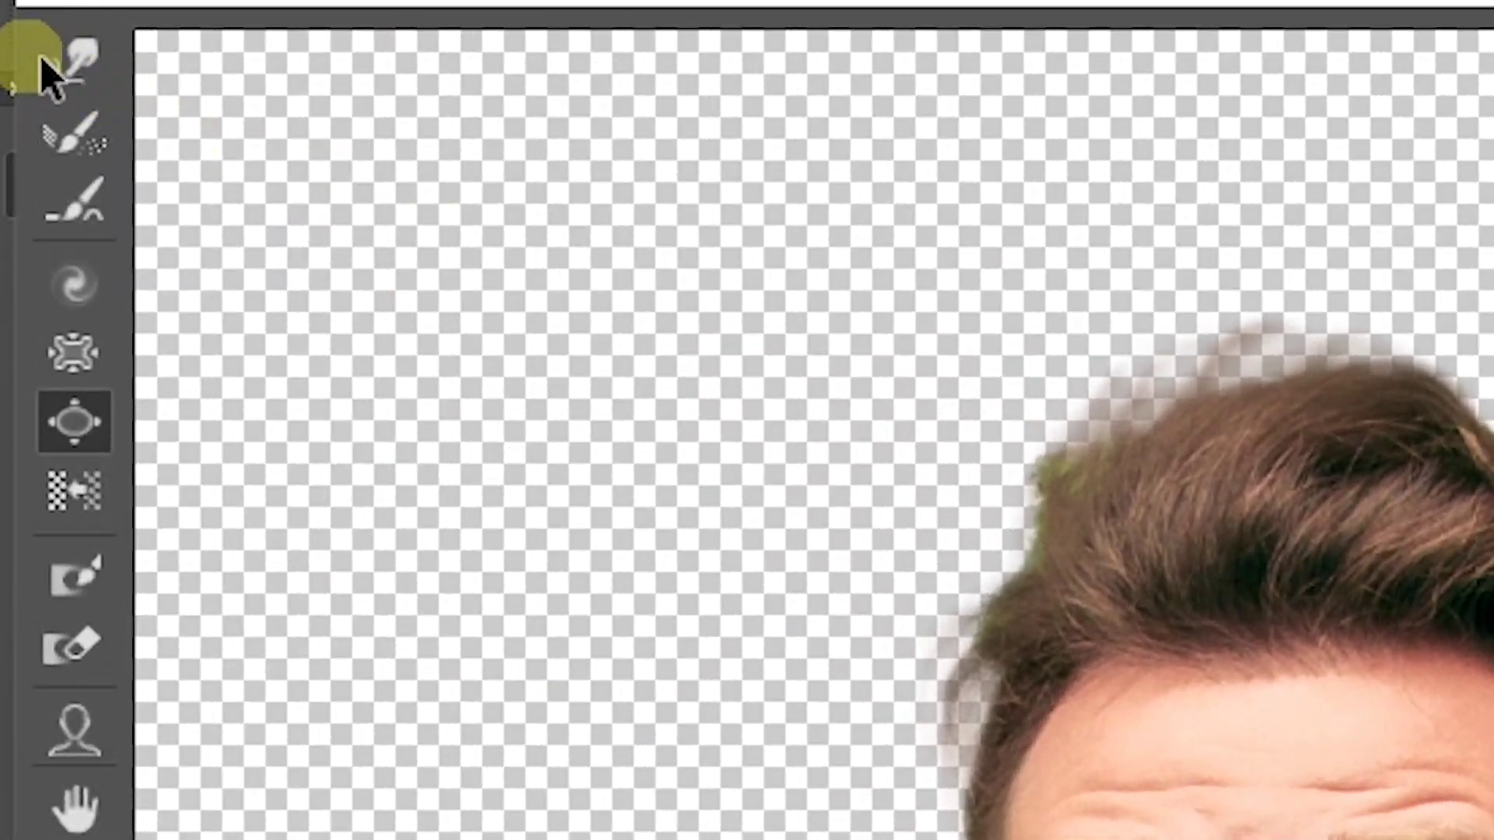
Step: Forward-warp the chin's lower-right edge and jaw inward to narrow the face
click(23, 46)
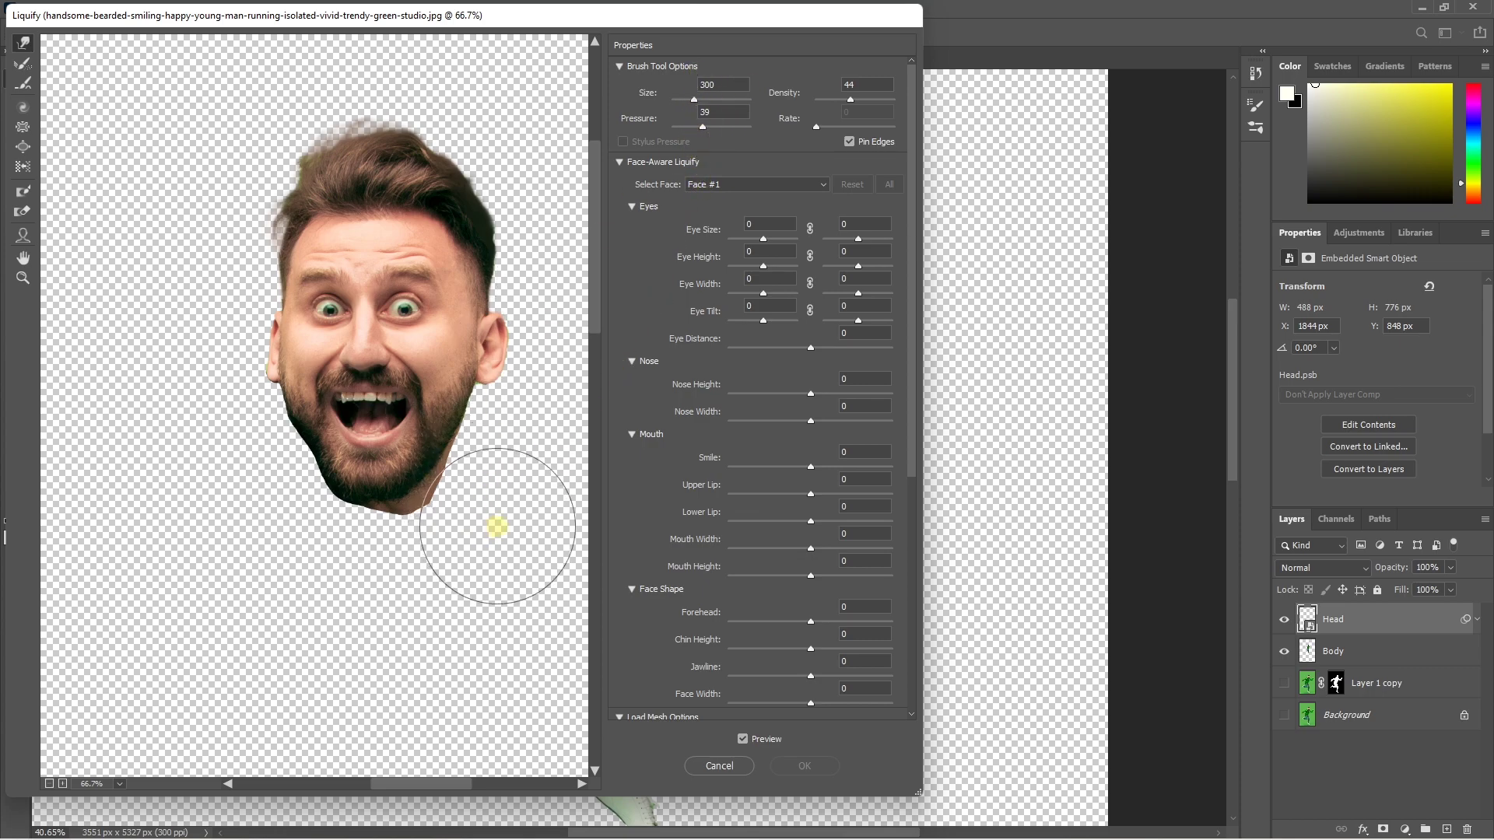
drag(451, 494, 445, 471)
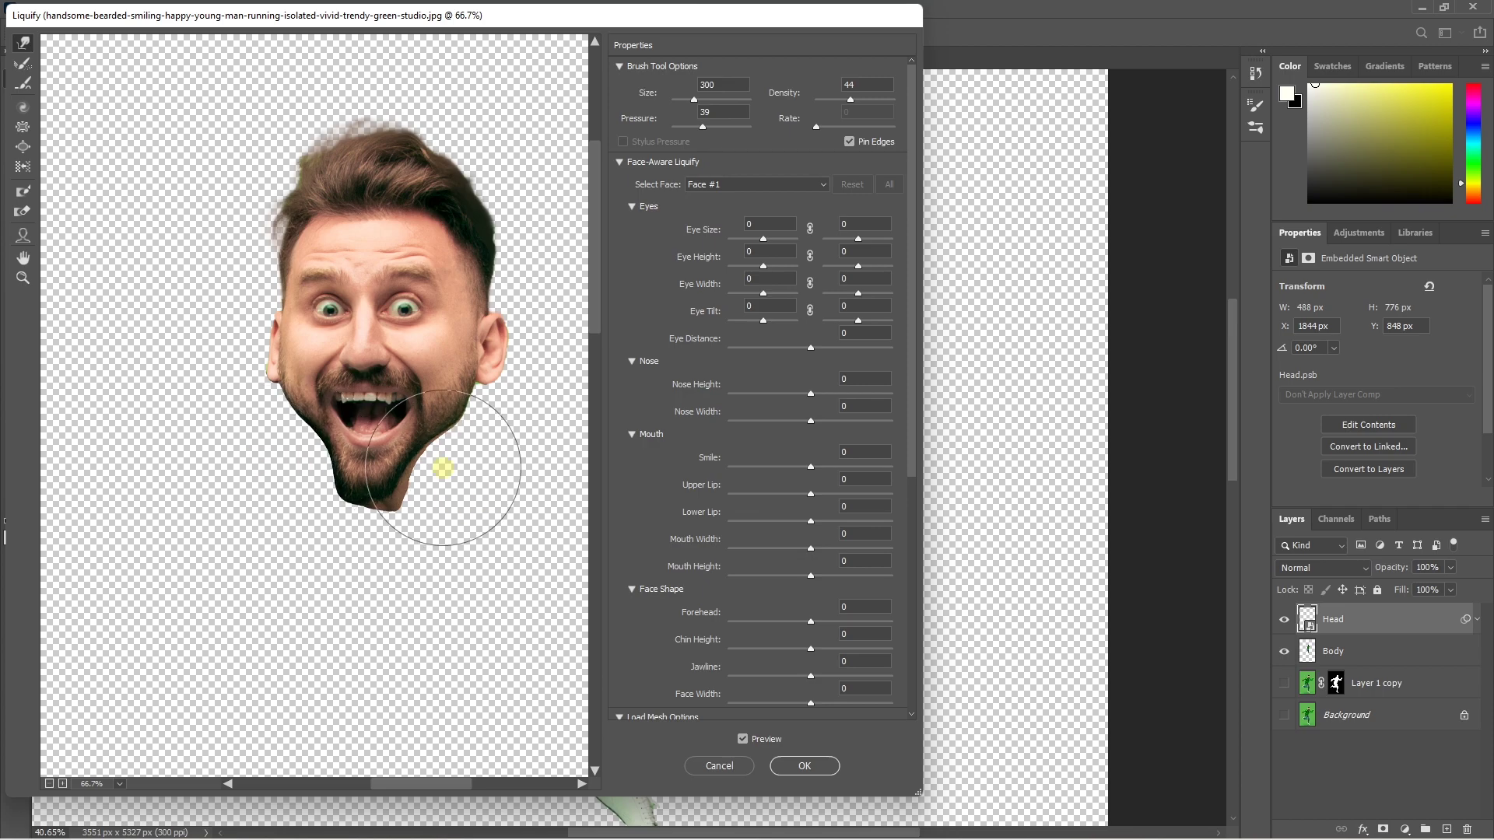
drag(444, 467, 429, 472)
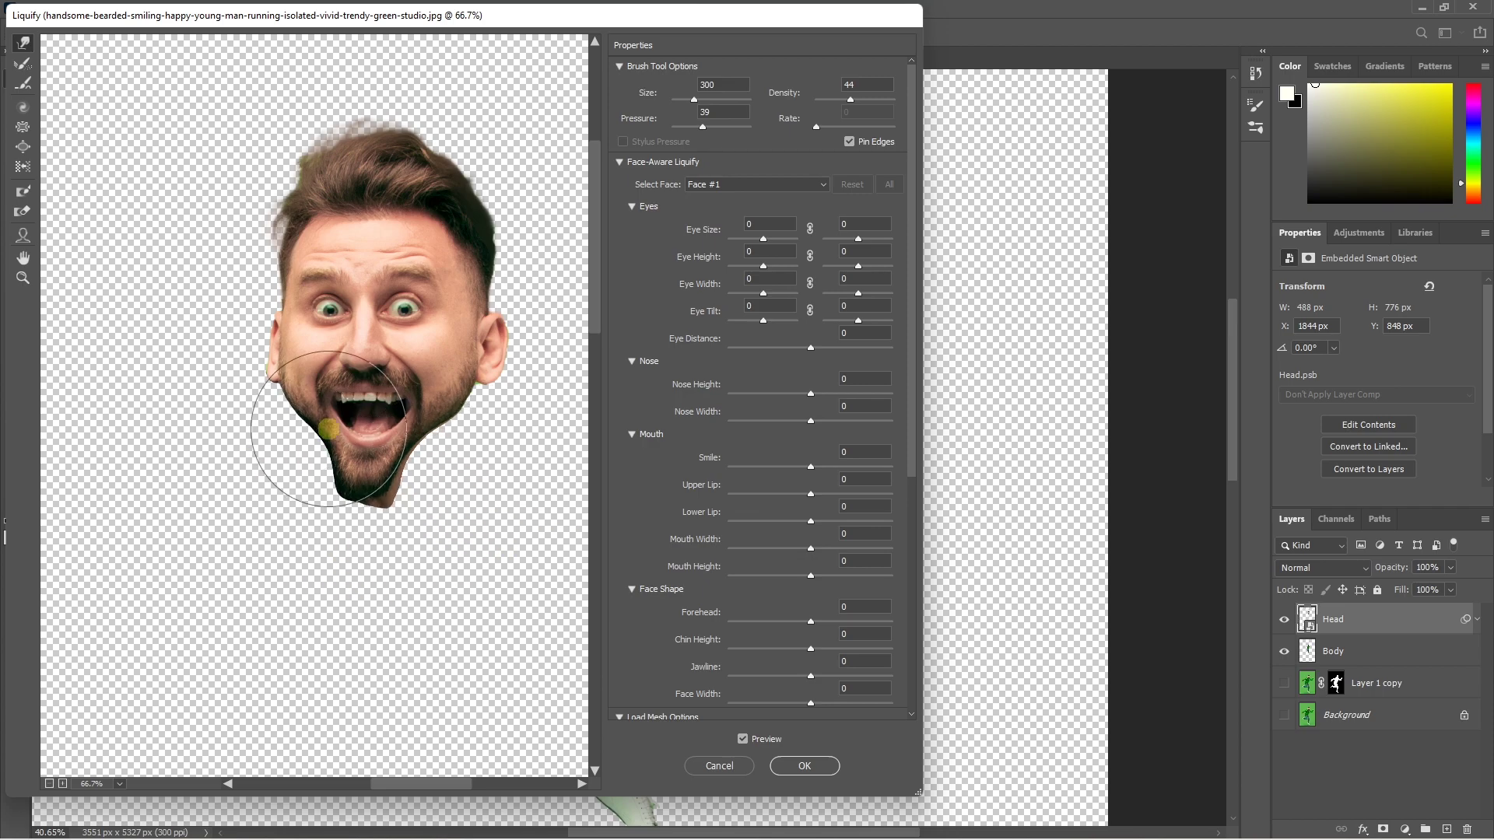
Step: Bloat both eyes with the Bloat brush at size 125
click(23, 146)
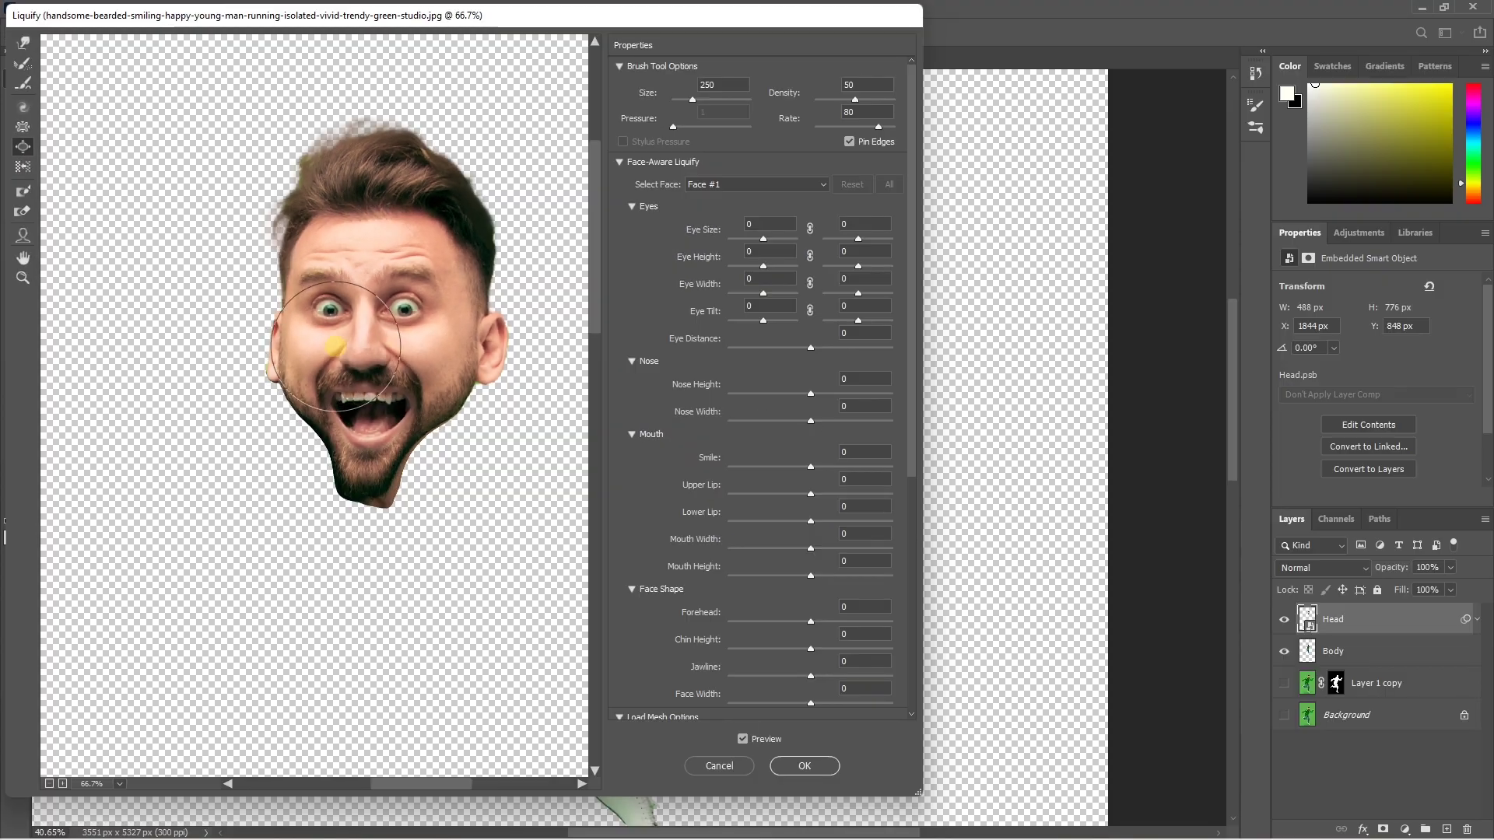
key(bracketleft)
key(bracketleft)
key(bracketleft)
drag(325, 307, 323, 305)
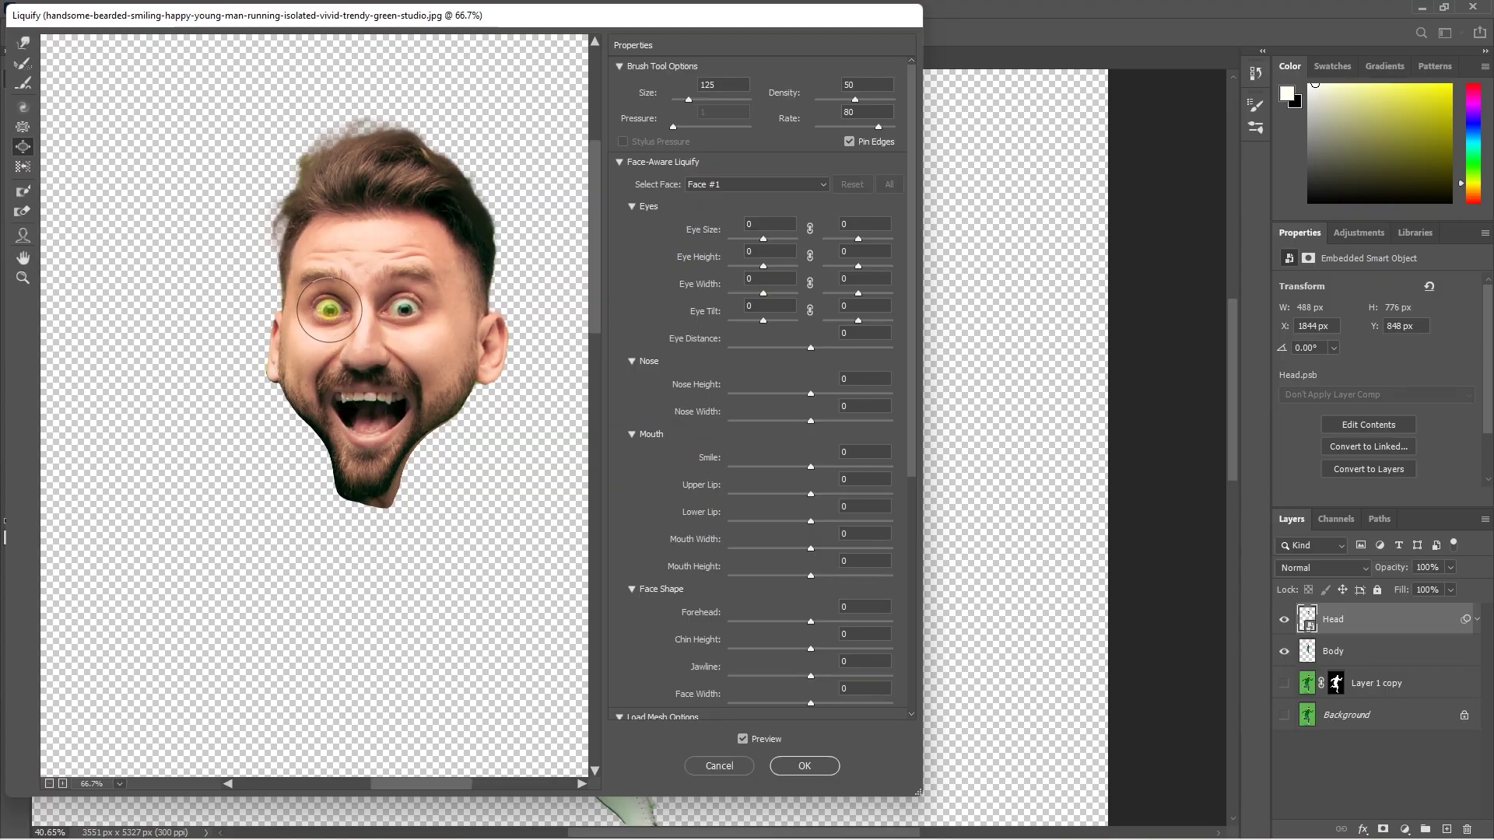
click(428, 330)
drag(428, 330, 397, 308)
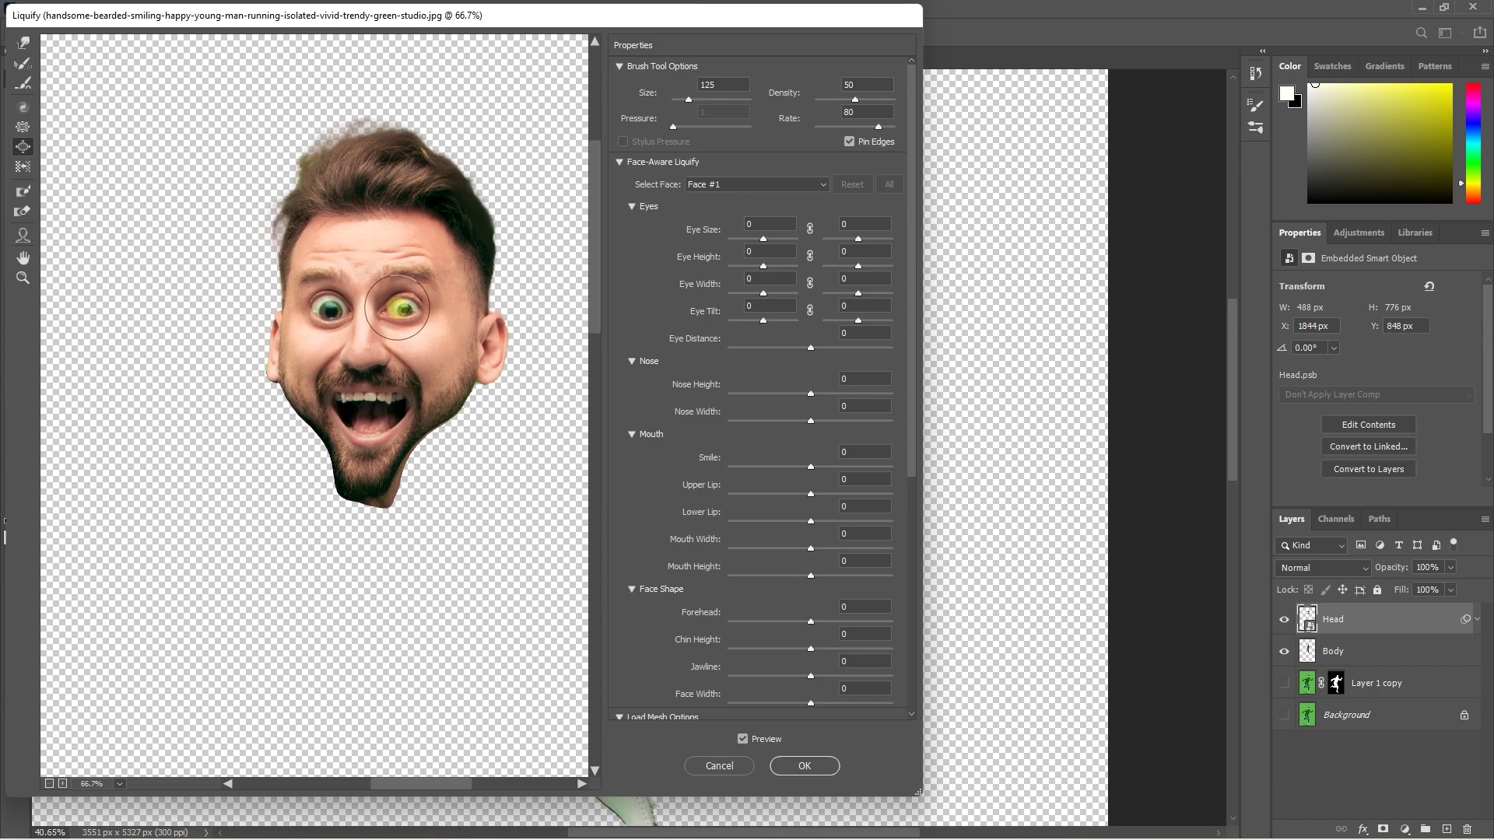
Step: Bloat both ears at brush size 200 and one side of the hair at 175
key(bracketright)
key(bracketright)
key(bracketright)
click(495, 351)
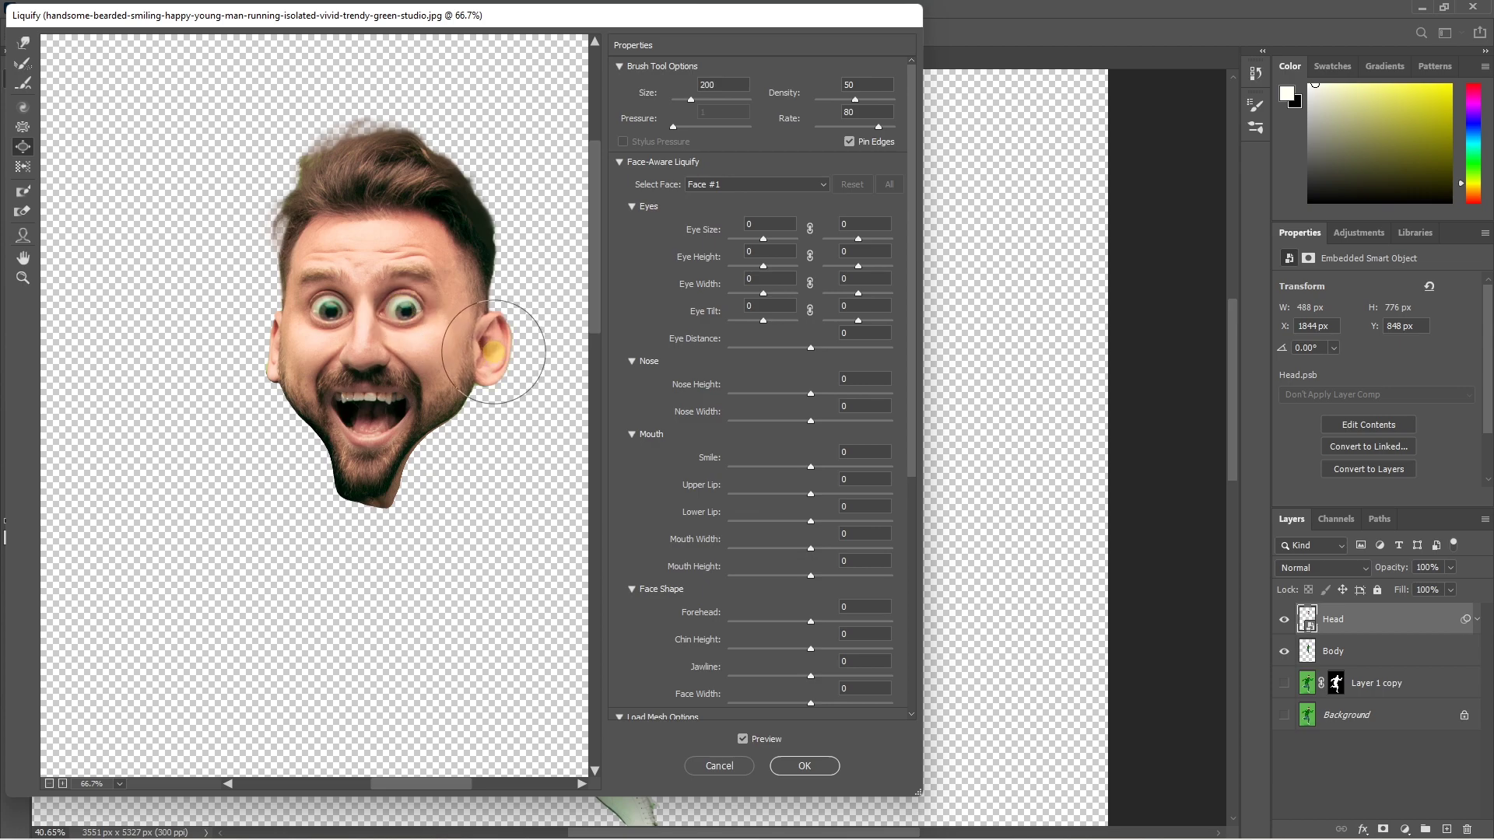
click(261, 354)
mouse_move(261, 354)
mouse_down()
mouse_move(209, 310)
mouse_move(381, 190)
mouse_move(490, 265)
mouse_up()
key(bracketleft)
click(359, 361)
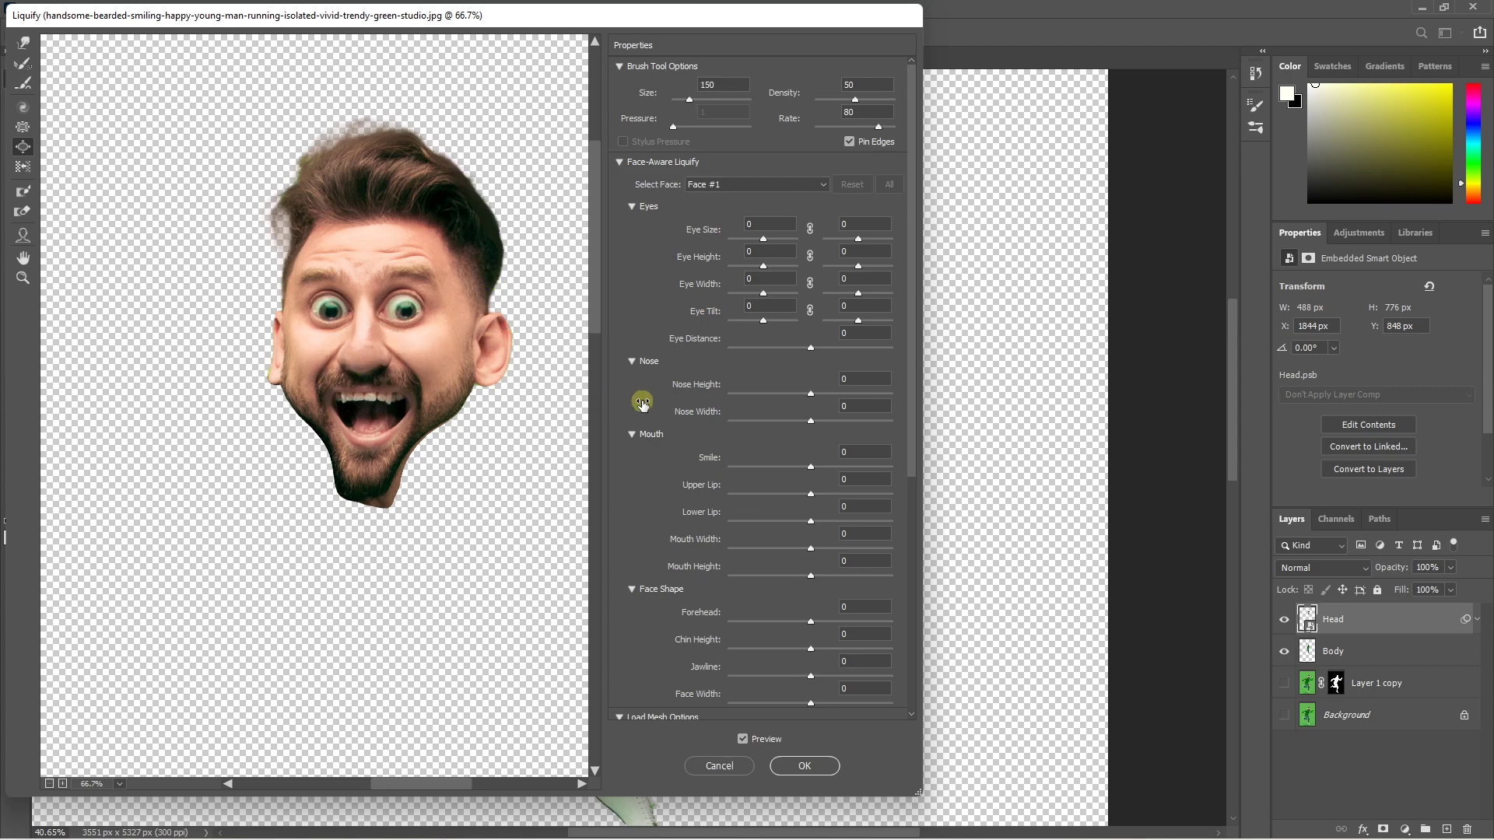
click(639, 170)
Step: Set Face-Aware Mouth Width and Smile to 100, apply Liquify, and nudge the head down-right
click(624, 163)
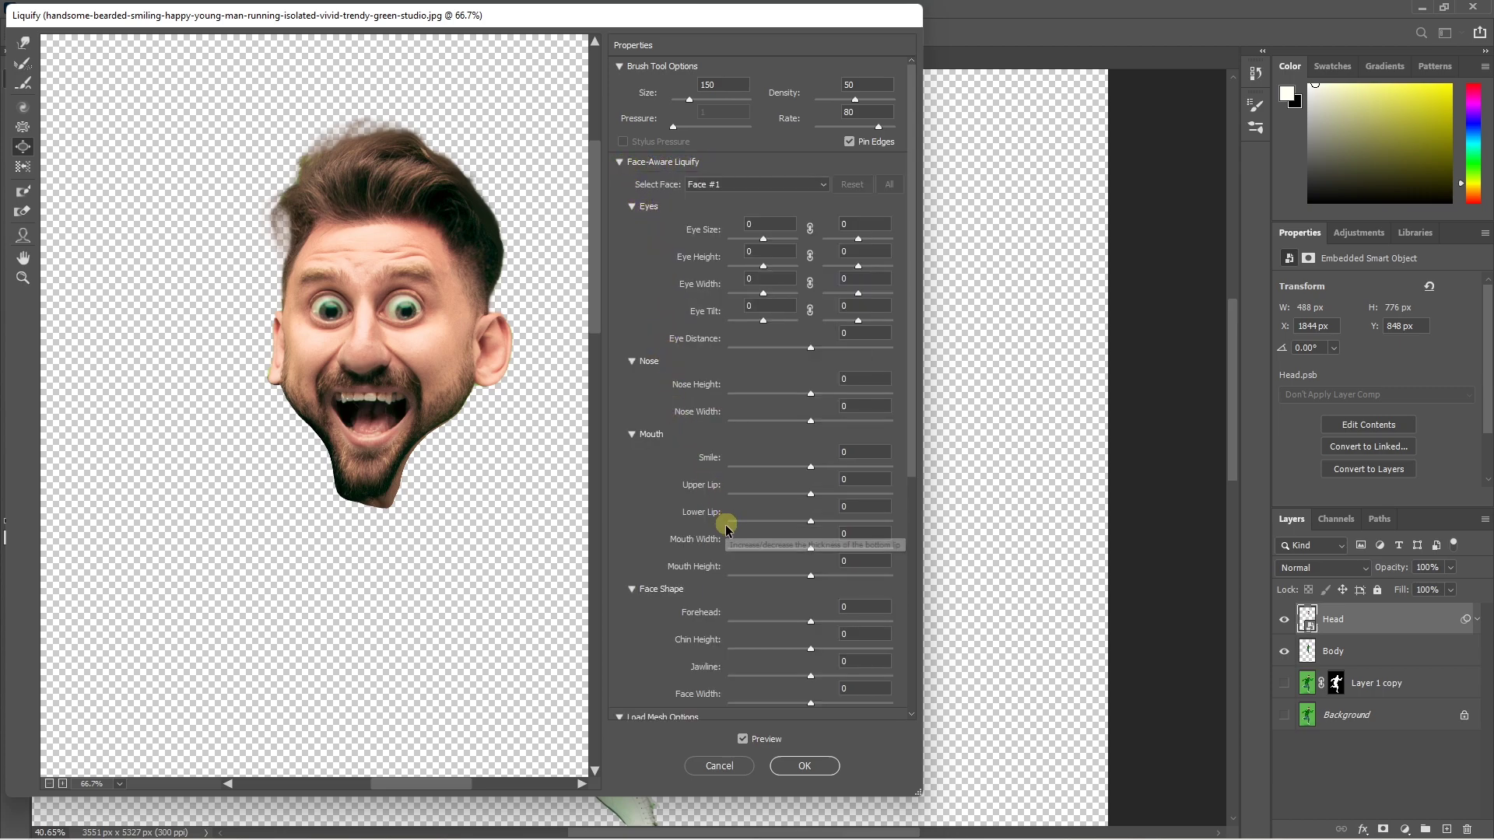
drag(811, 549, 868, 548)
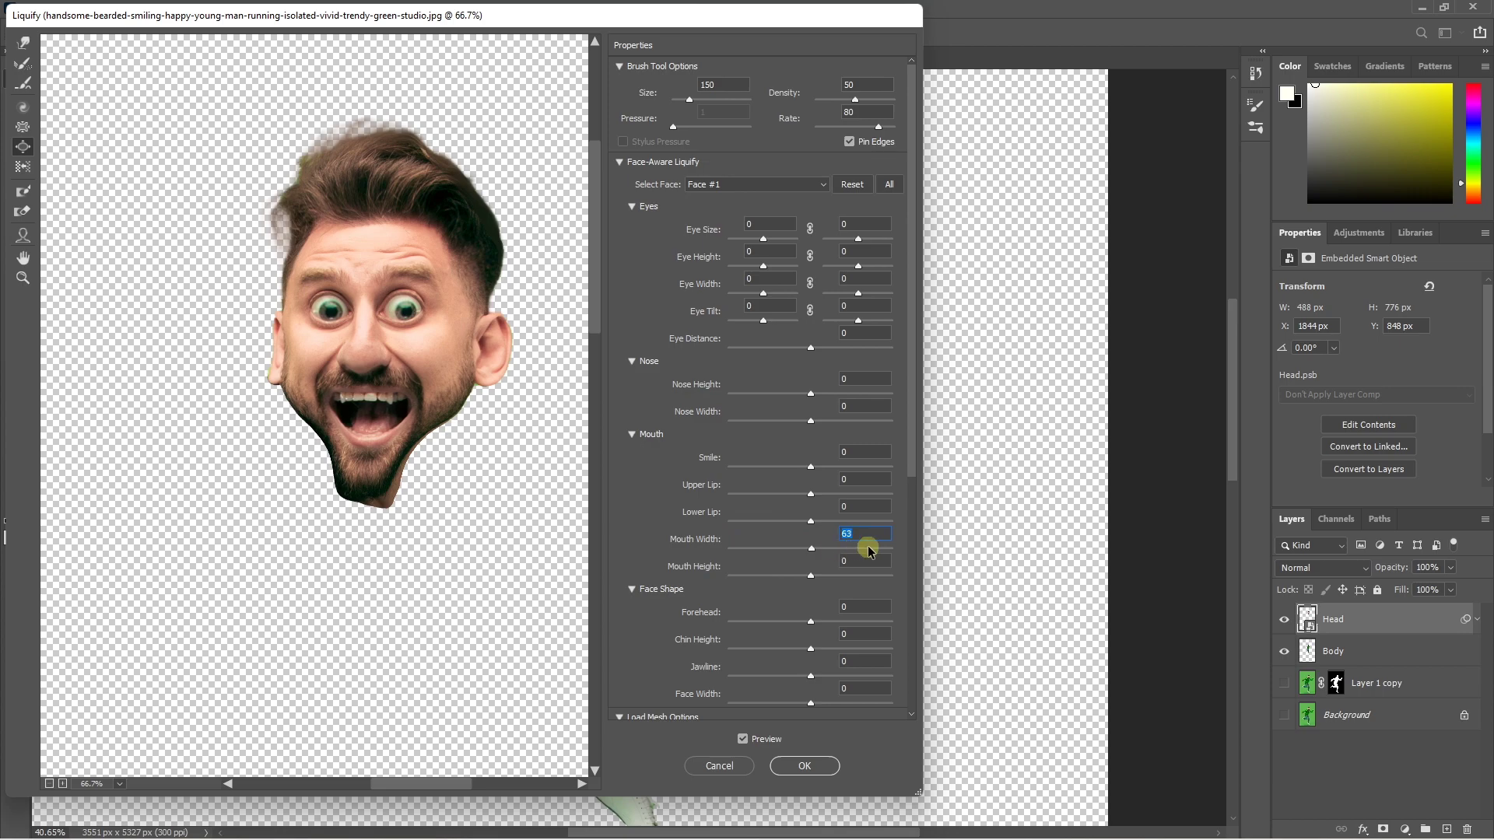
drag(811, 467, 912, 470)
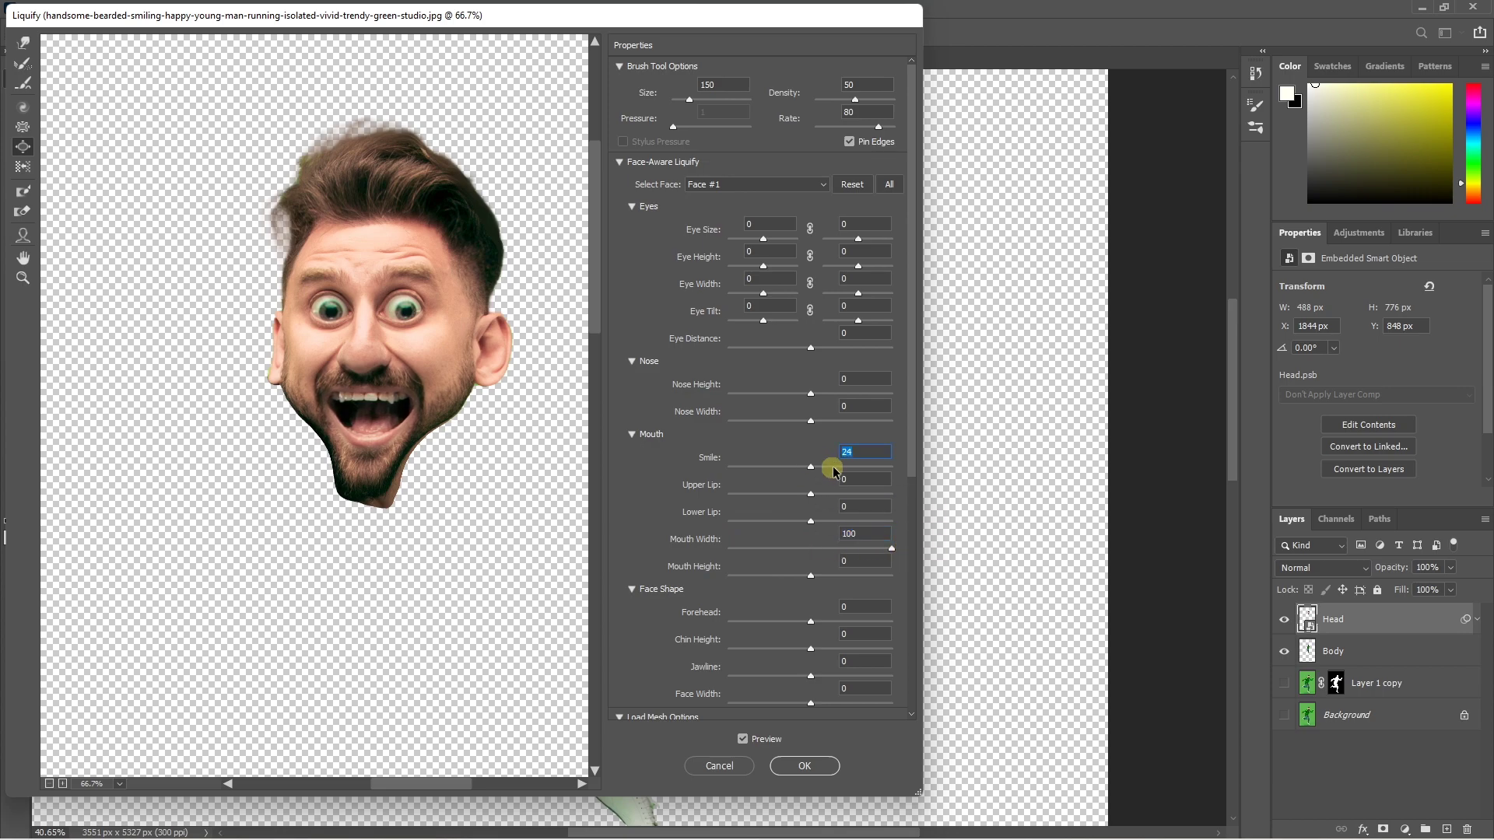
key(s)
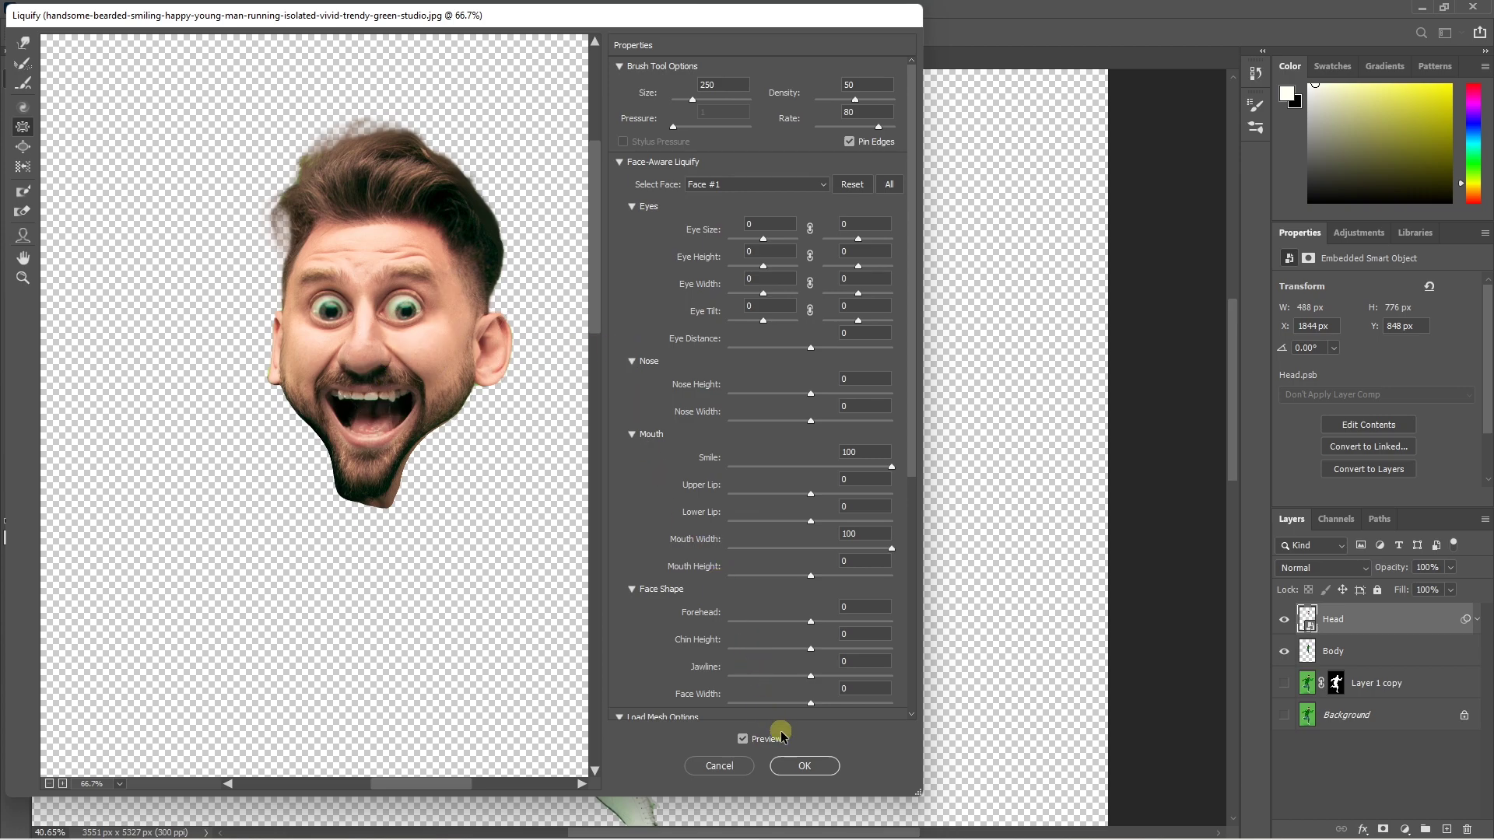
click(794, 764)
drag(593, 292, 600, 326)
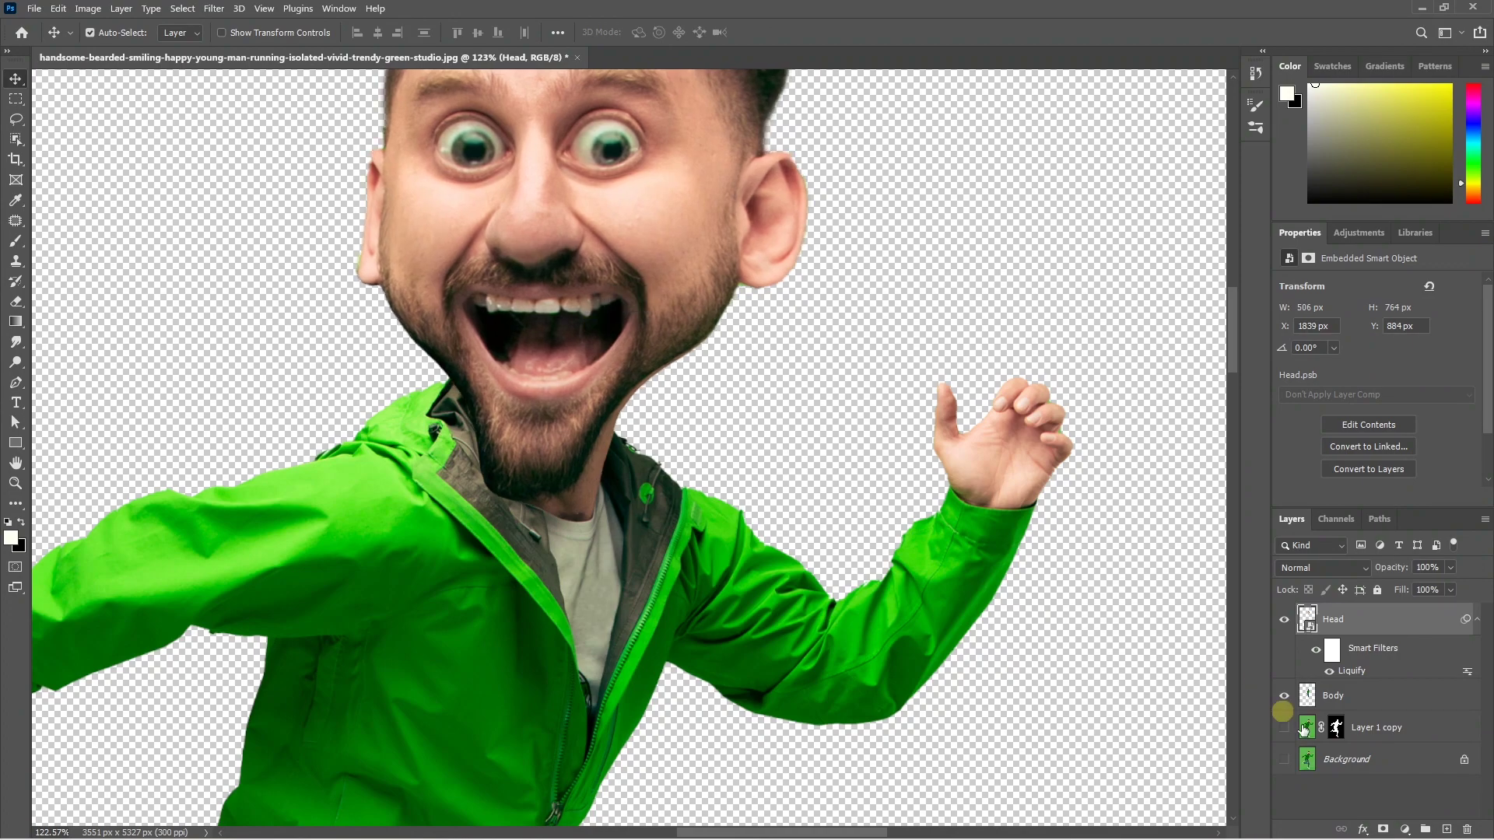
Step: Mask the Head layer, painting the beard edge along the collar with a 0%-hardness black brush
click(1382, 829)
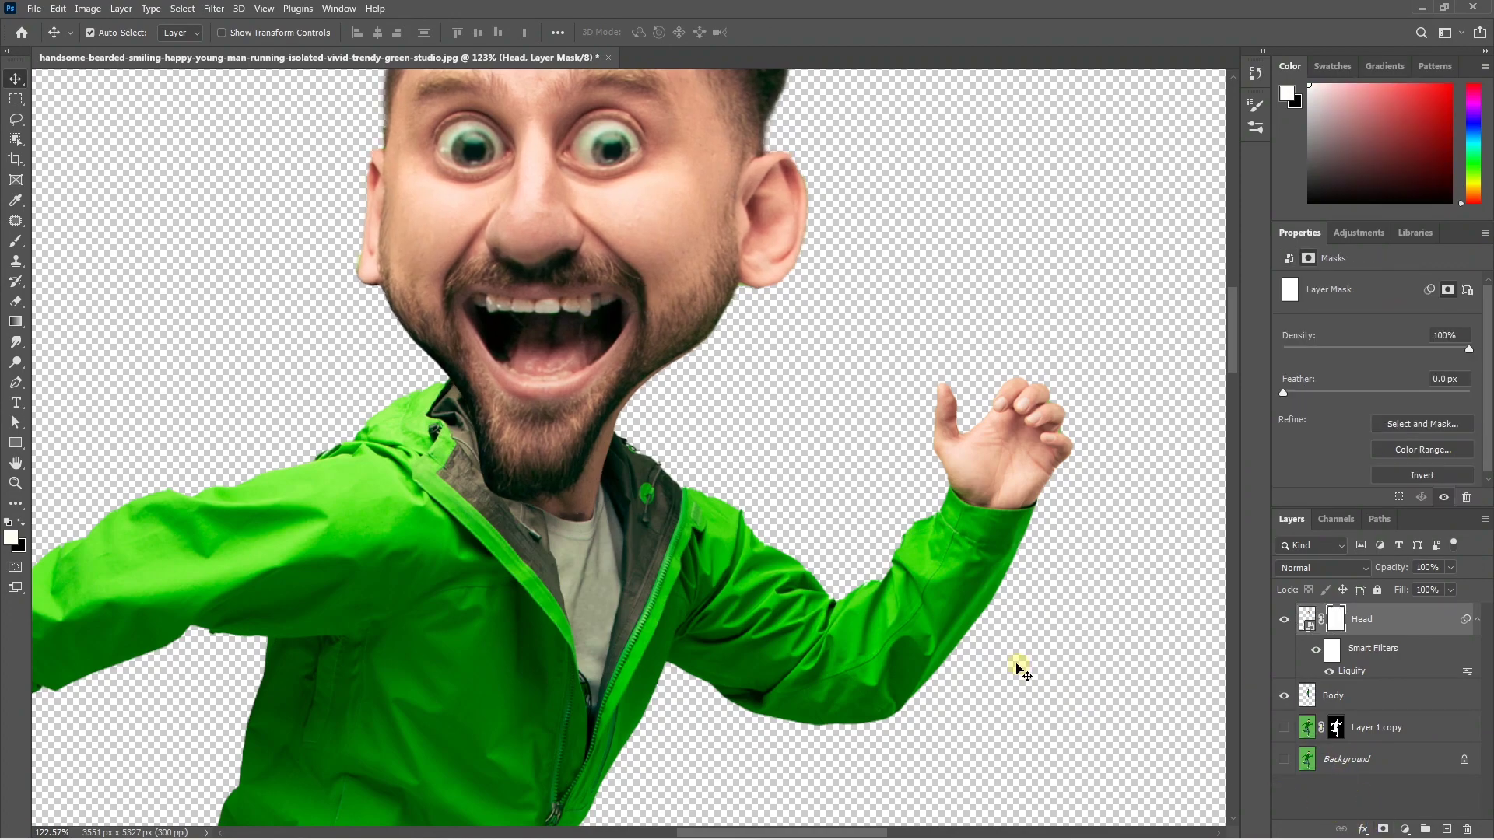
key(b)
click(21, 523)
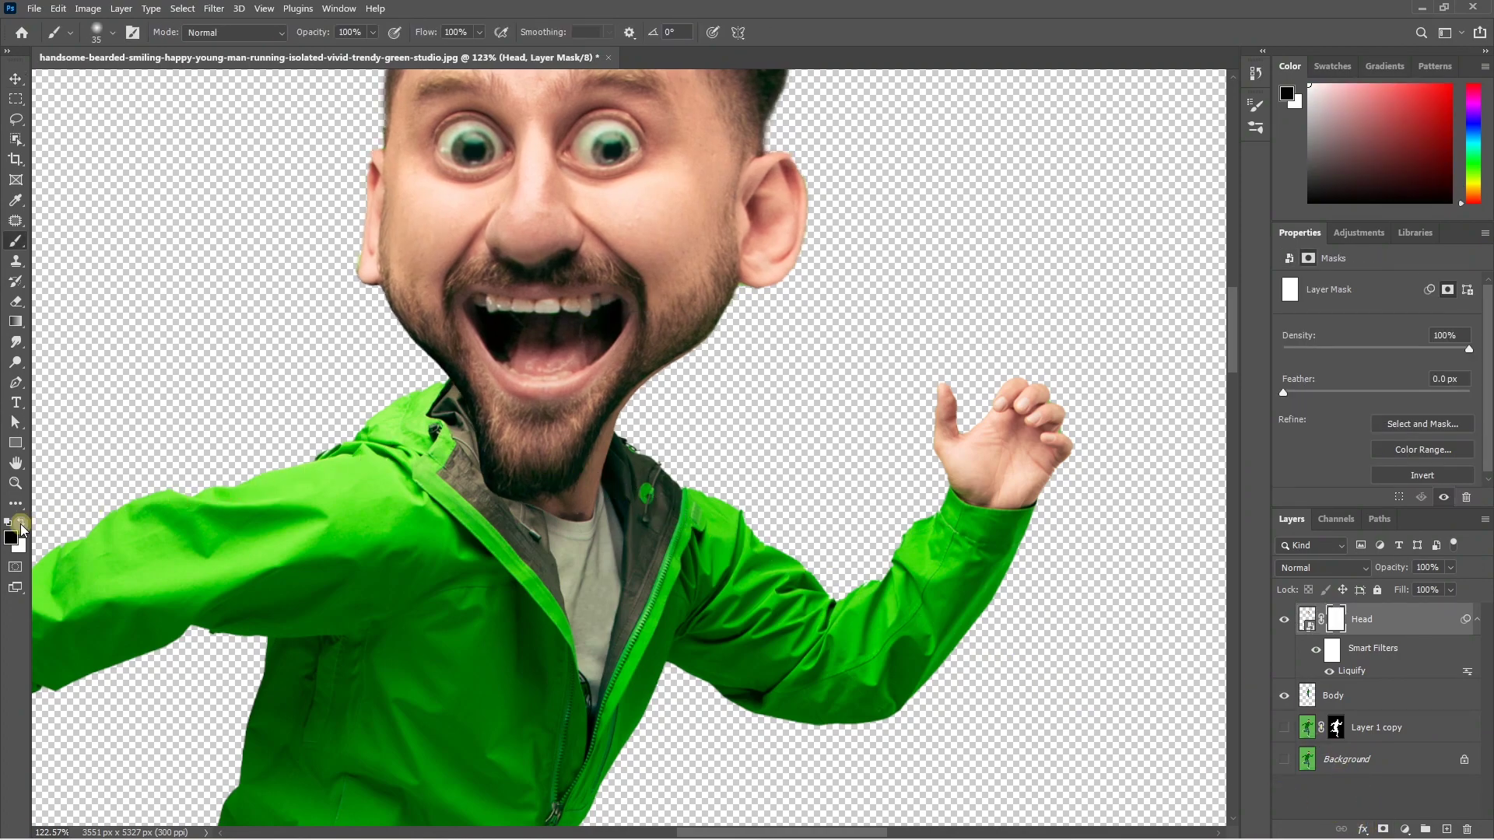
key(ctrl+plus)
click(111, 36)
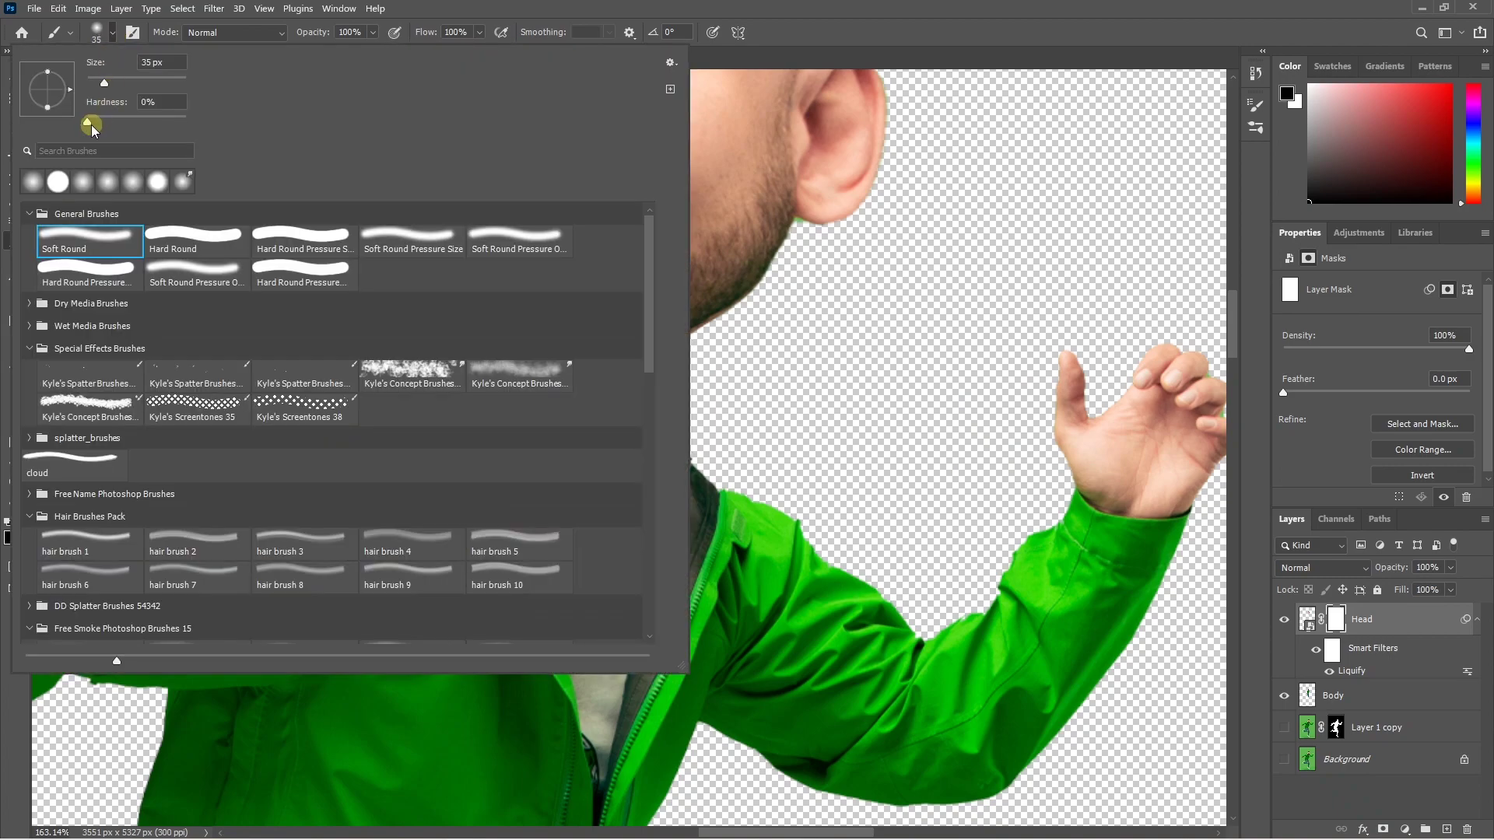
drag(91, 125, 200, 123)
click(109, 33)
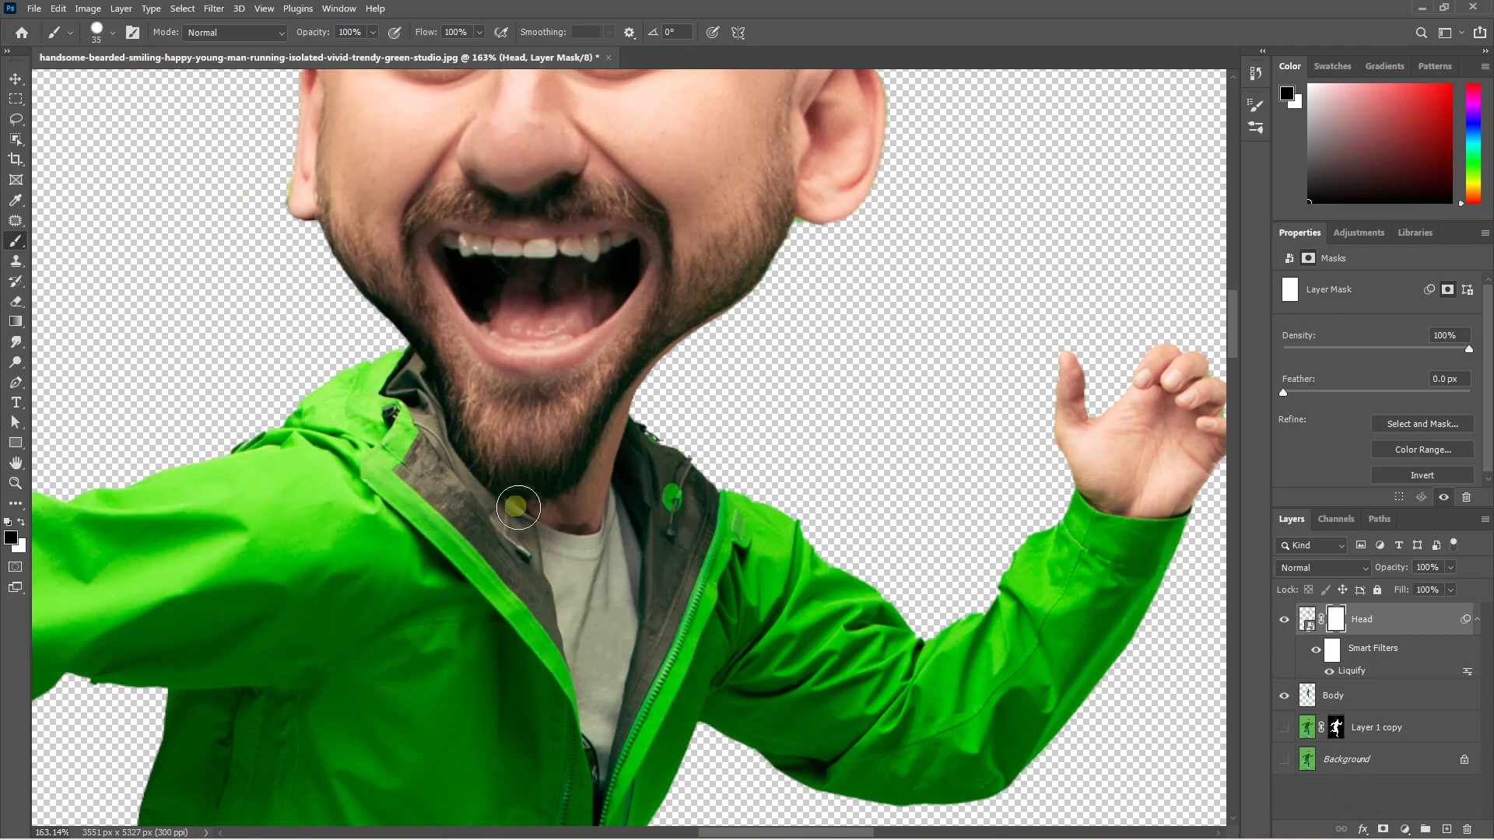
mouse_move(518, 507)
mouse_down()
mouse_move(477, 493)
mouse_move(417, 427)
mouse_move(498, 513)
mouse_move(551, 533)
mouse_move(490, 526)
mouse_move(564, 514)
mouse_up()
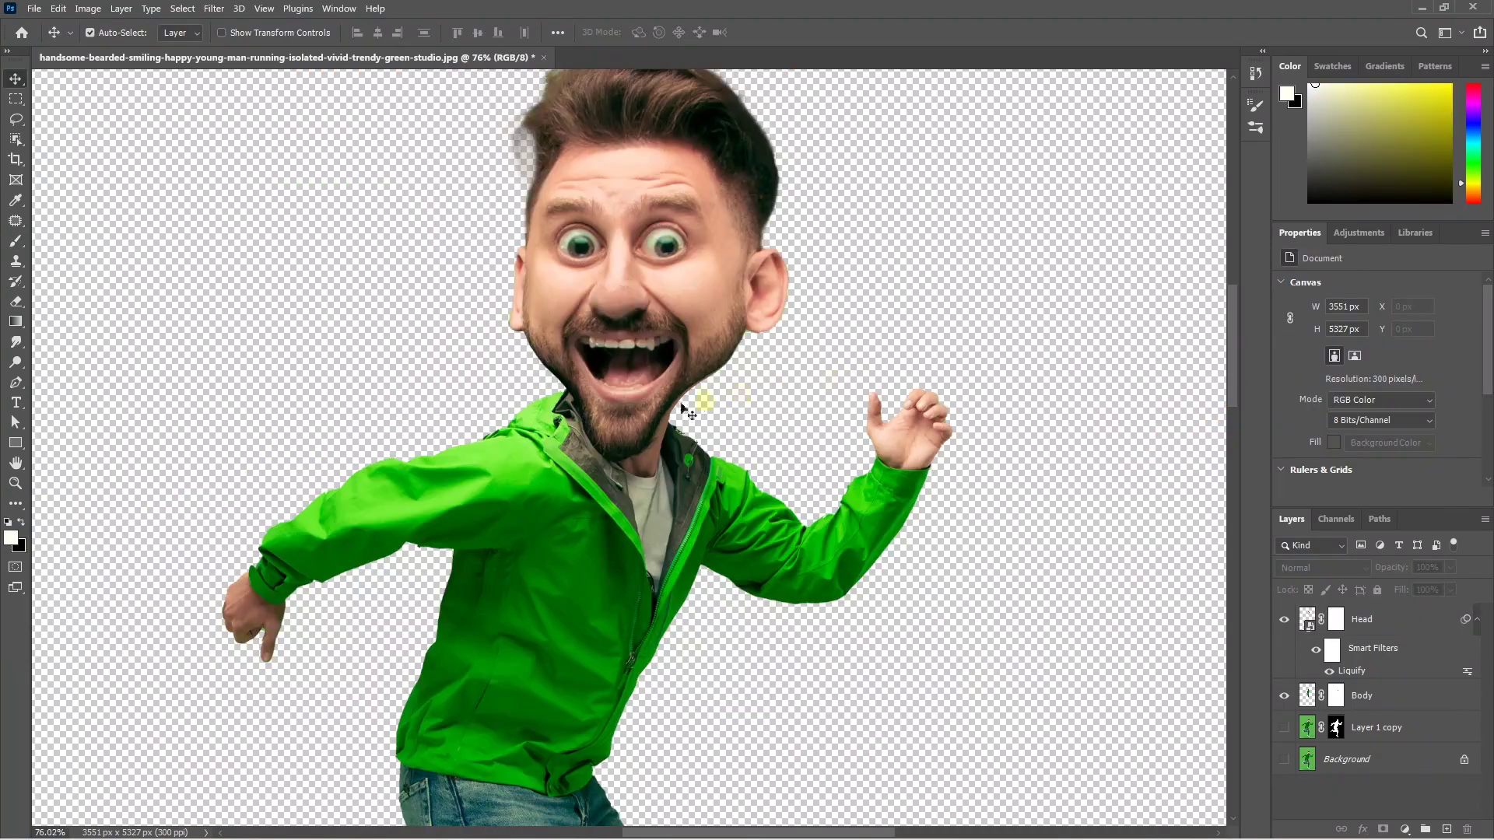
scroll(693, 408, up, 2)
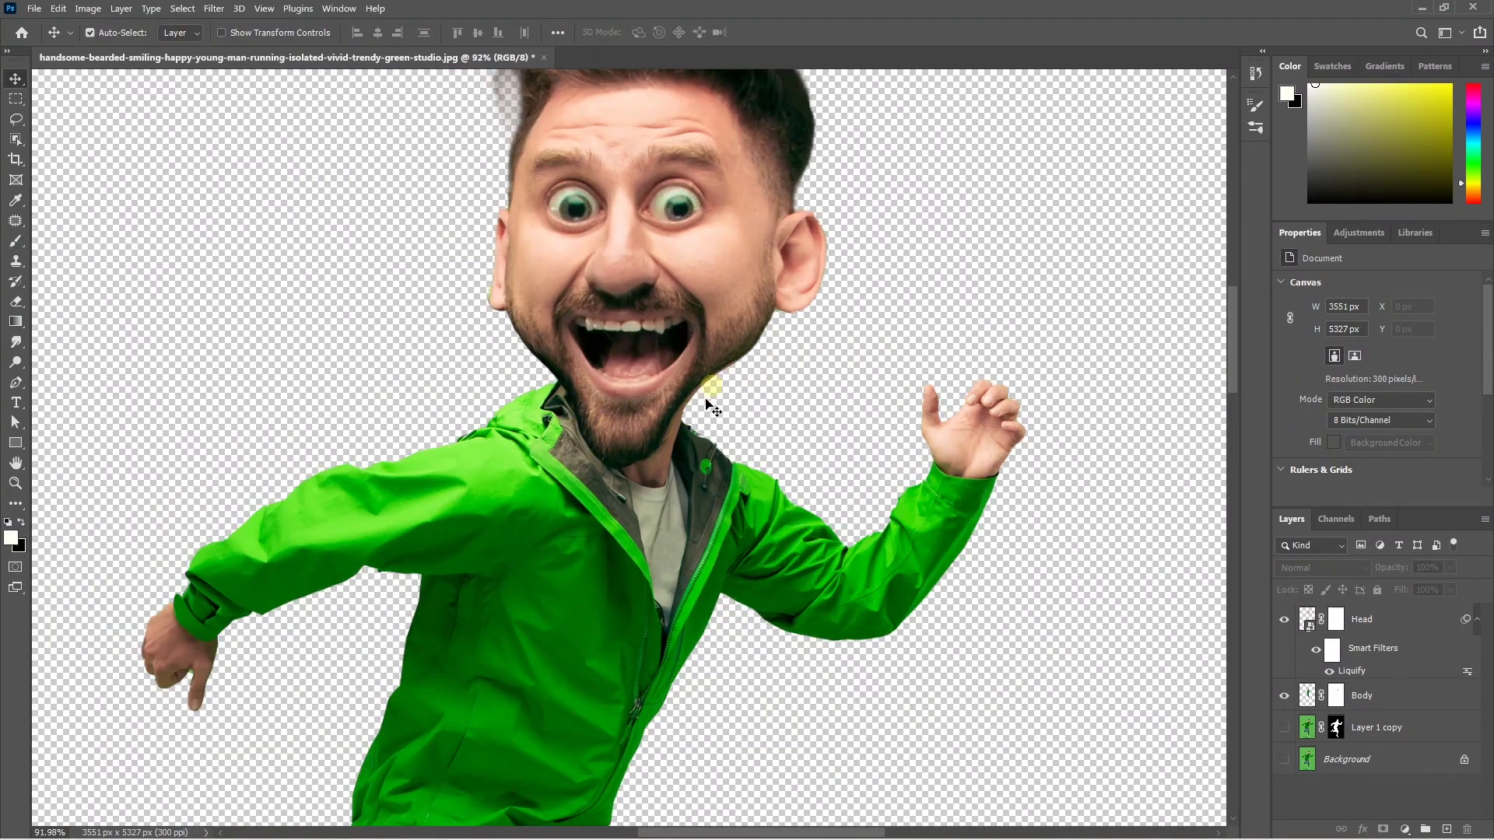
Step: Group the Head and Body layers as Group 1 and convert it to a smart object
scroll(610, 345, down, 3)
scroll(743, 354, down, 2)
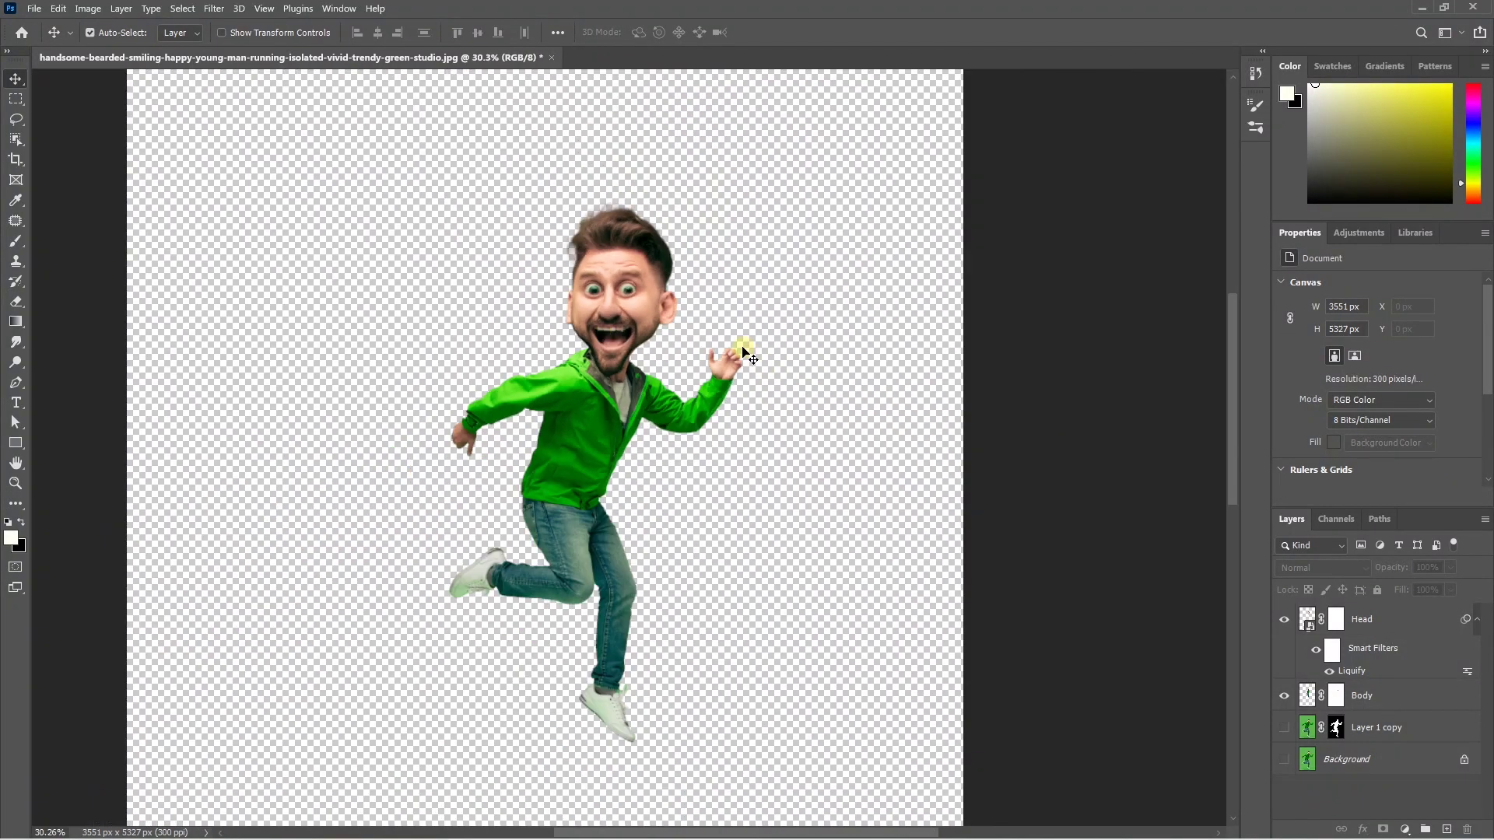
click(1372, 627)
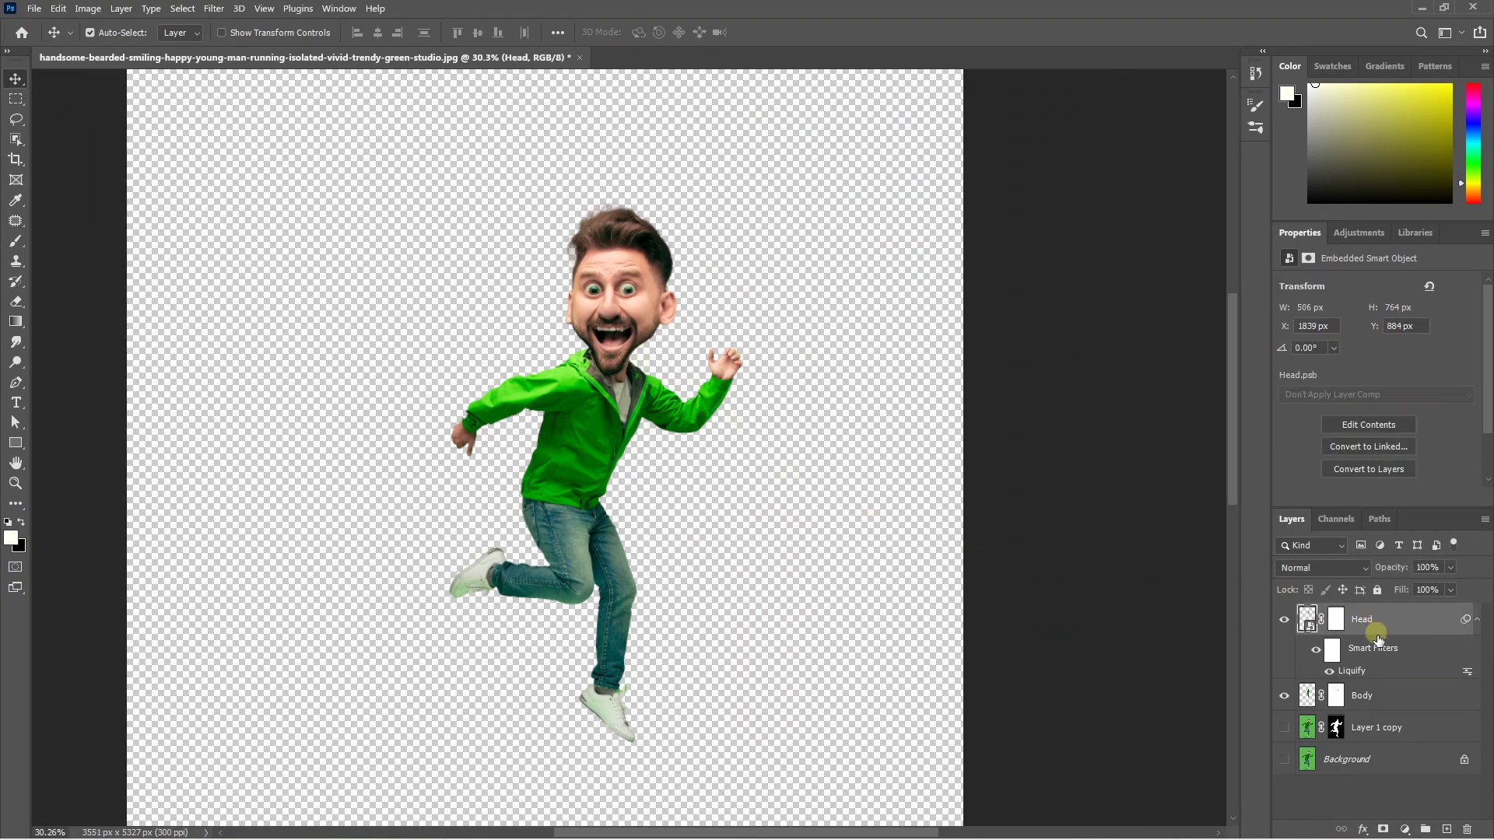
ctrl+click(1369, 698)
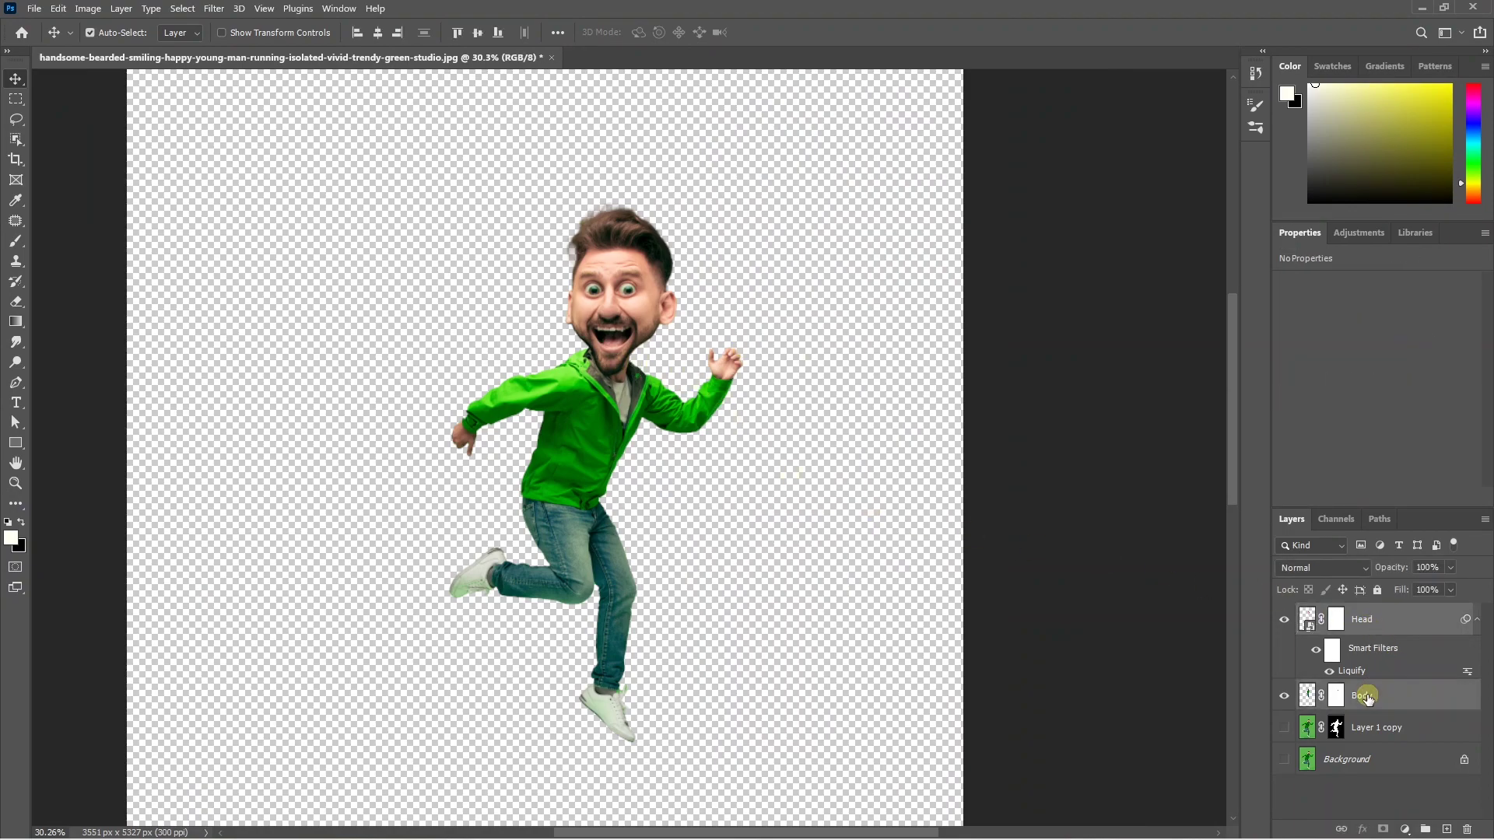
key(ctrl+g)
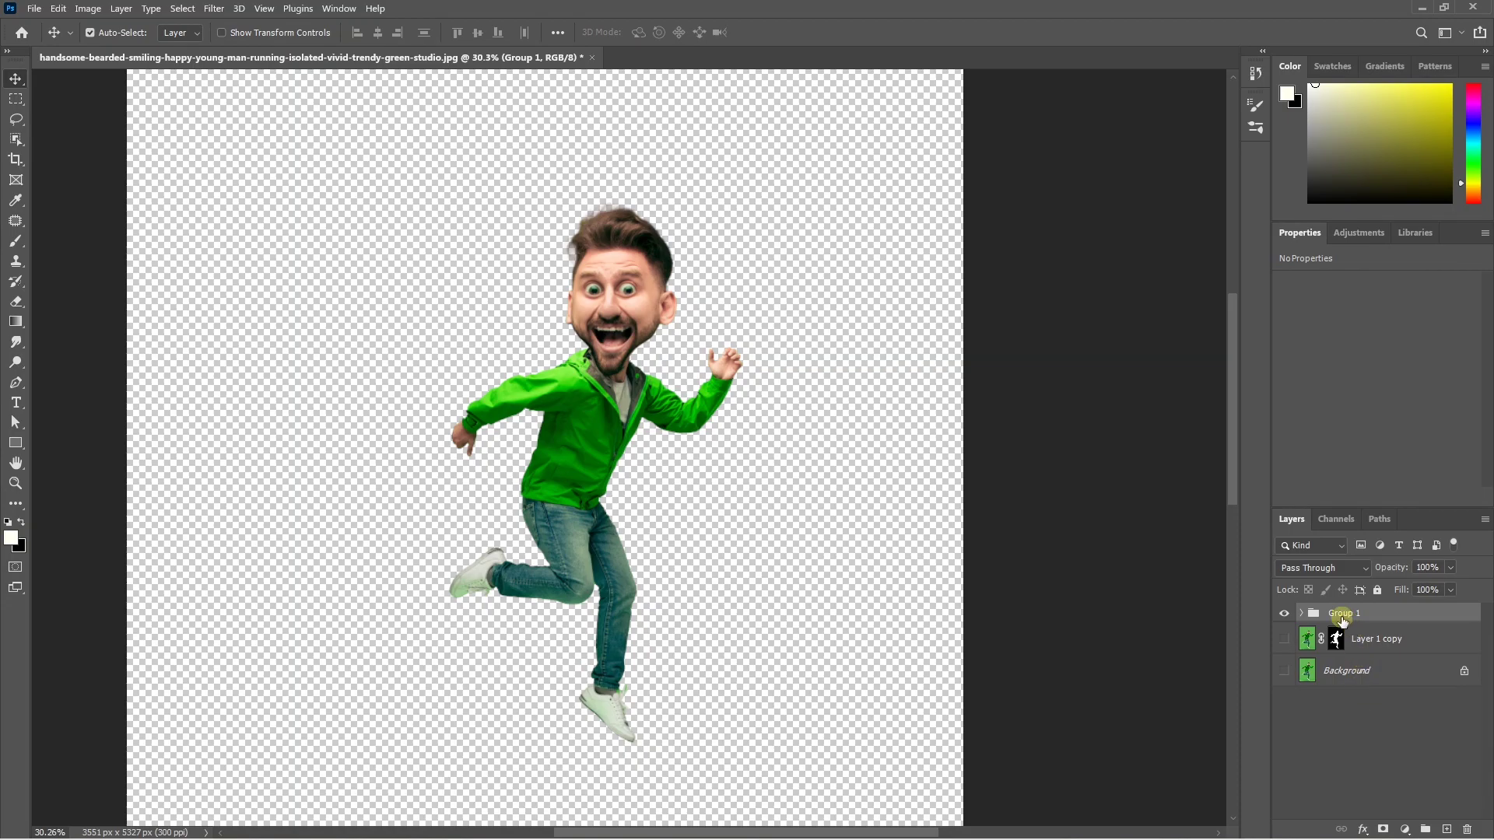
right_click(1342, 621)
click(1254, 410)
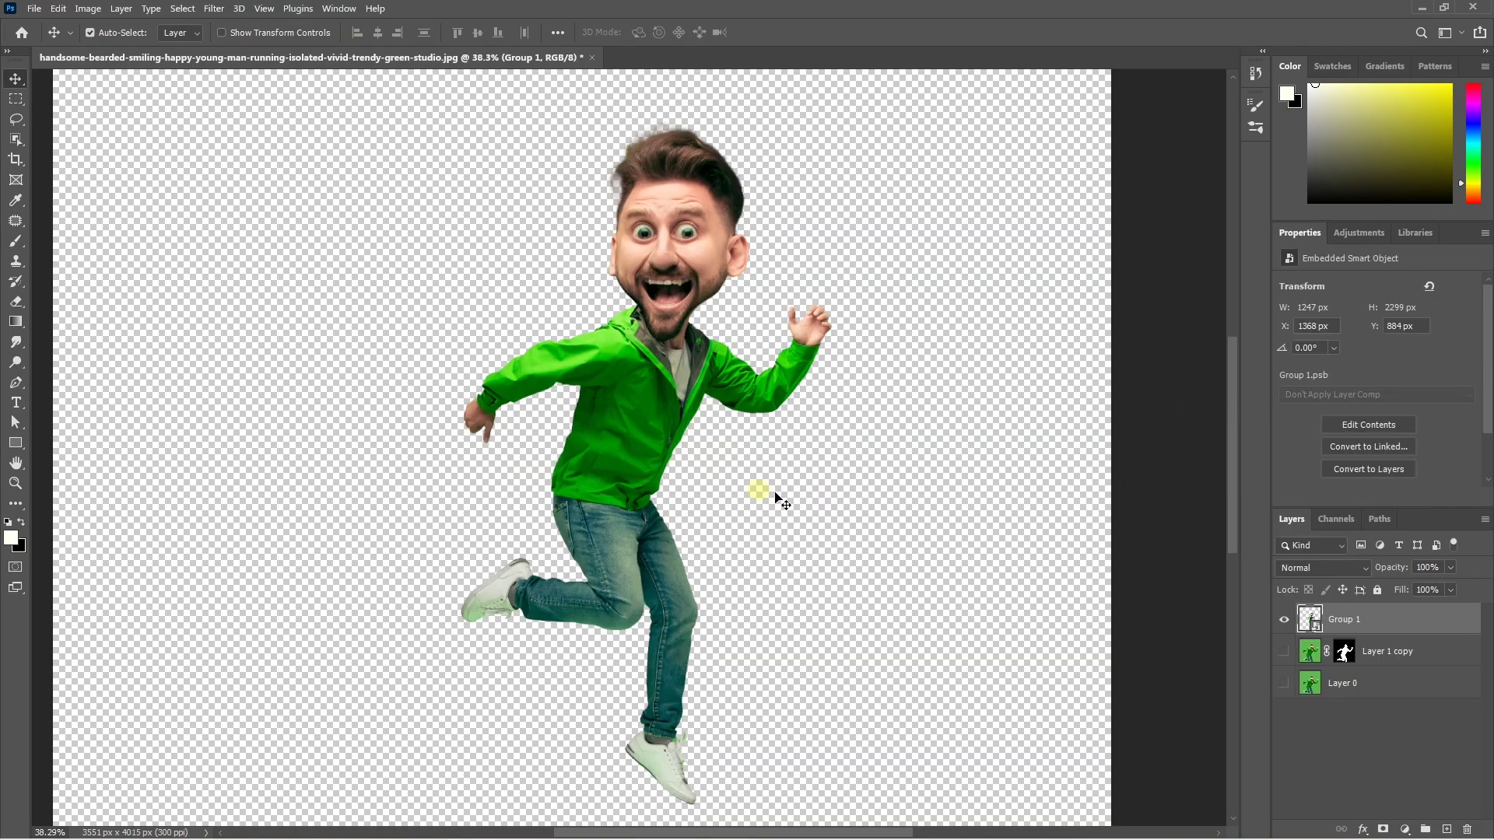
click(1405, 669)
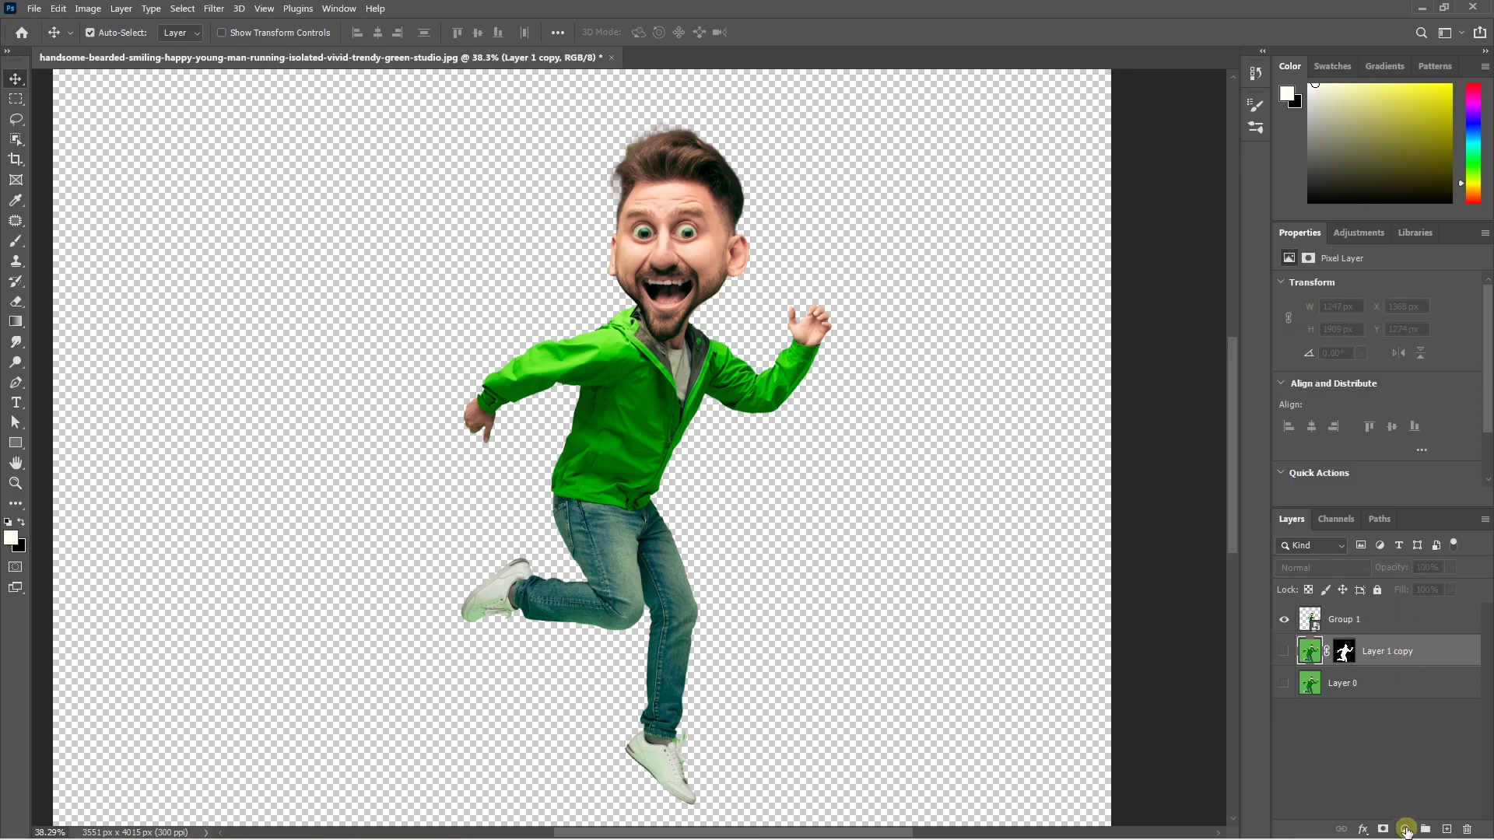
Step: Add a Gradient Fill layer using a teal-to-blue gradient from the Blues presets
click(1406, 830)
click(1401, 568)
click(404, 195)
click(360, 180)
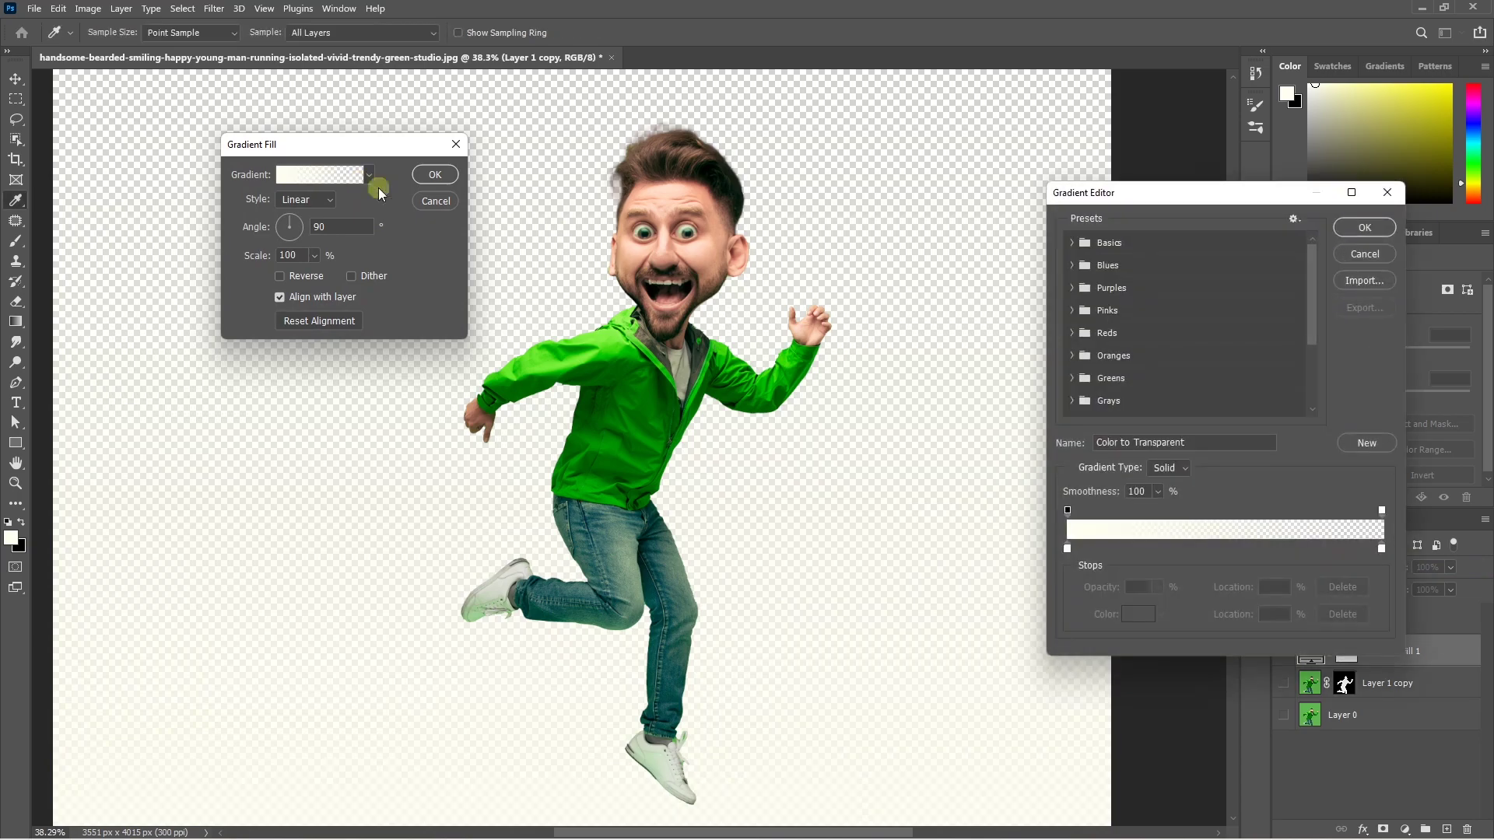
click(1071, 265)
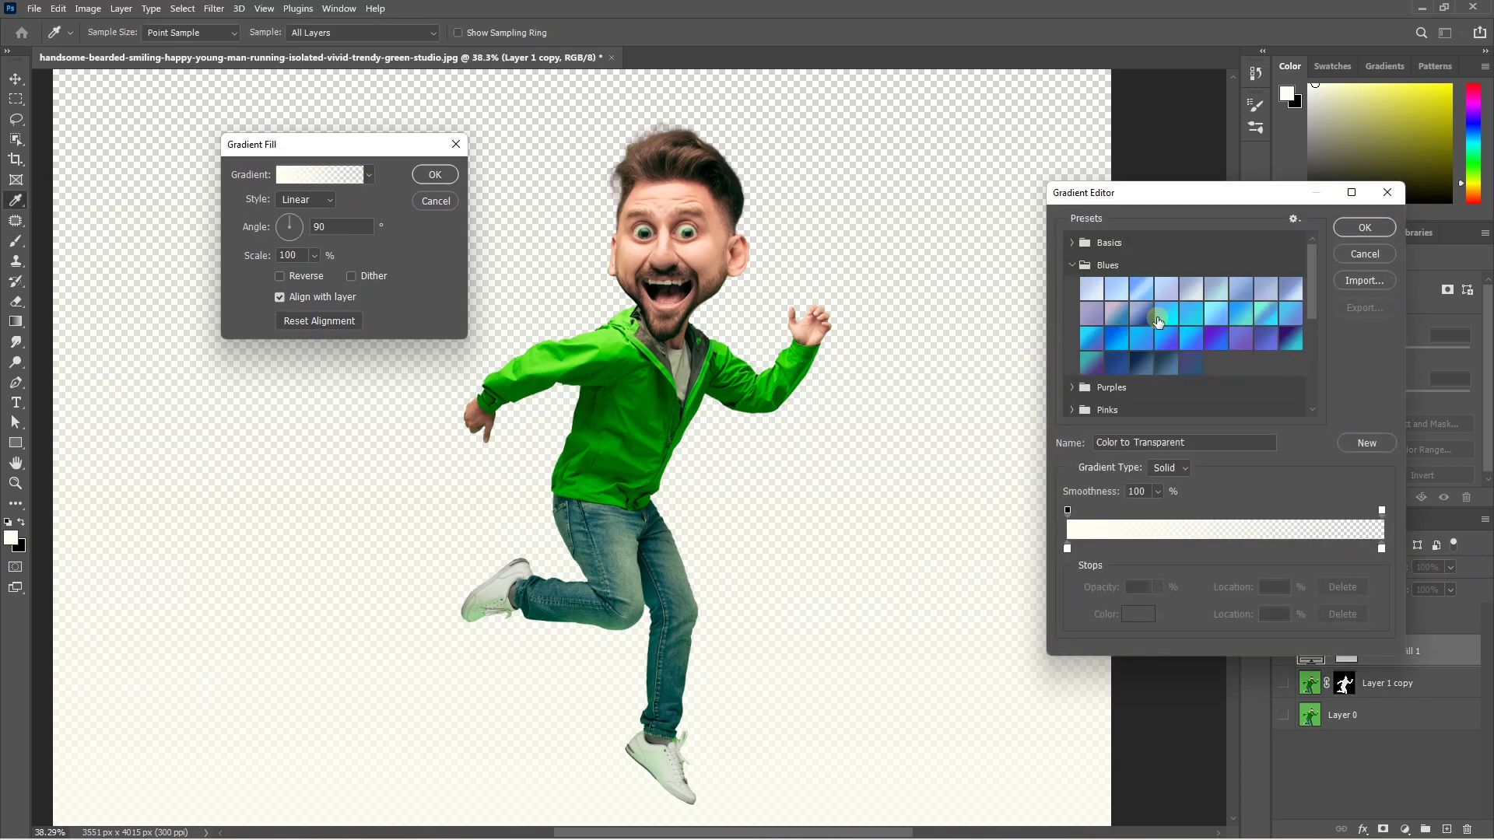
click(1158, 321)
click(1138, 302)
key(Return)
key(Return)
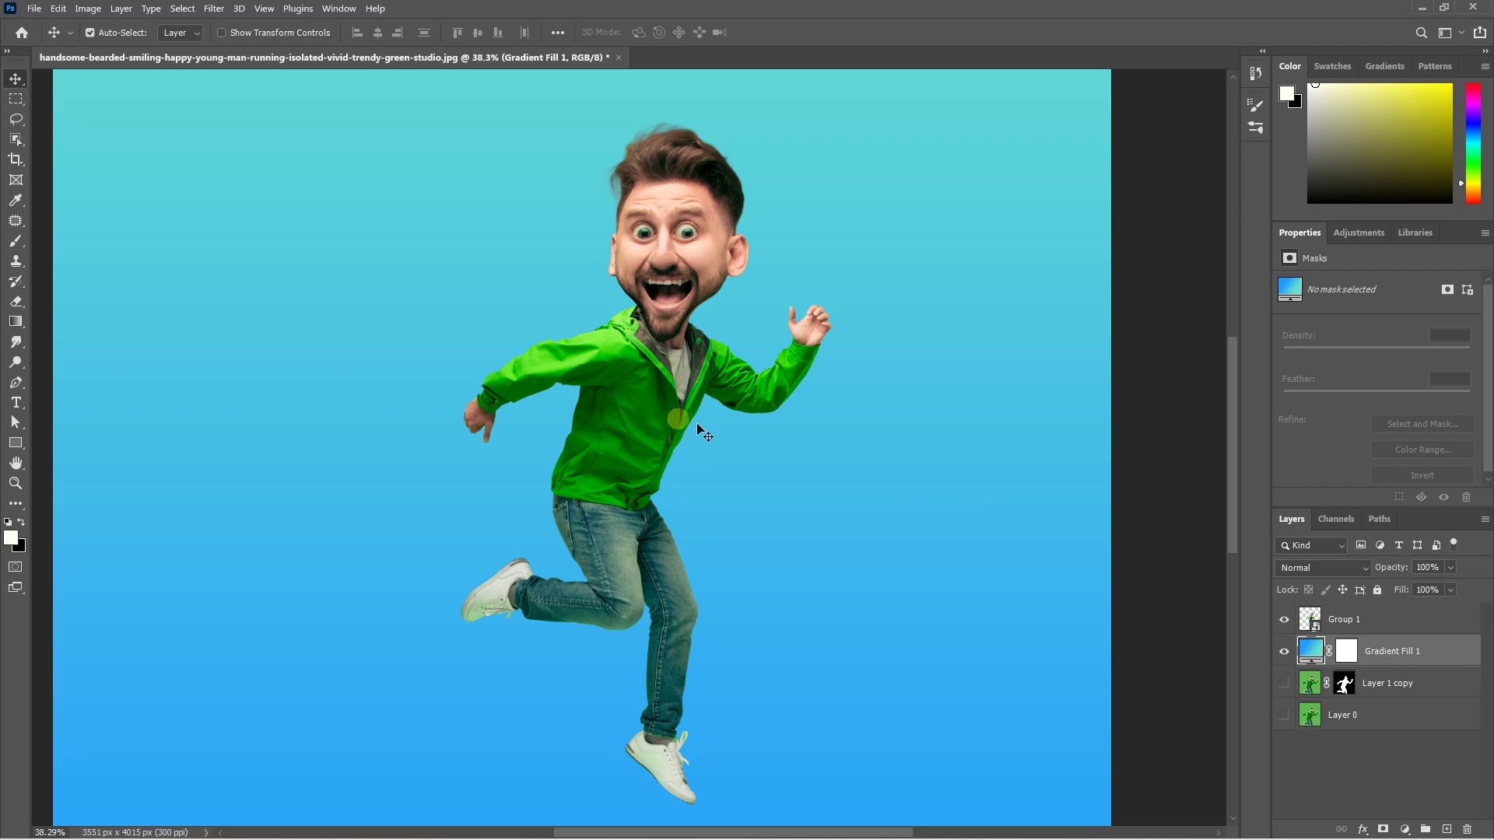
click(1371, 628)
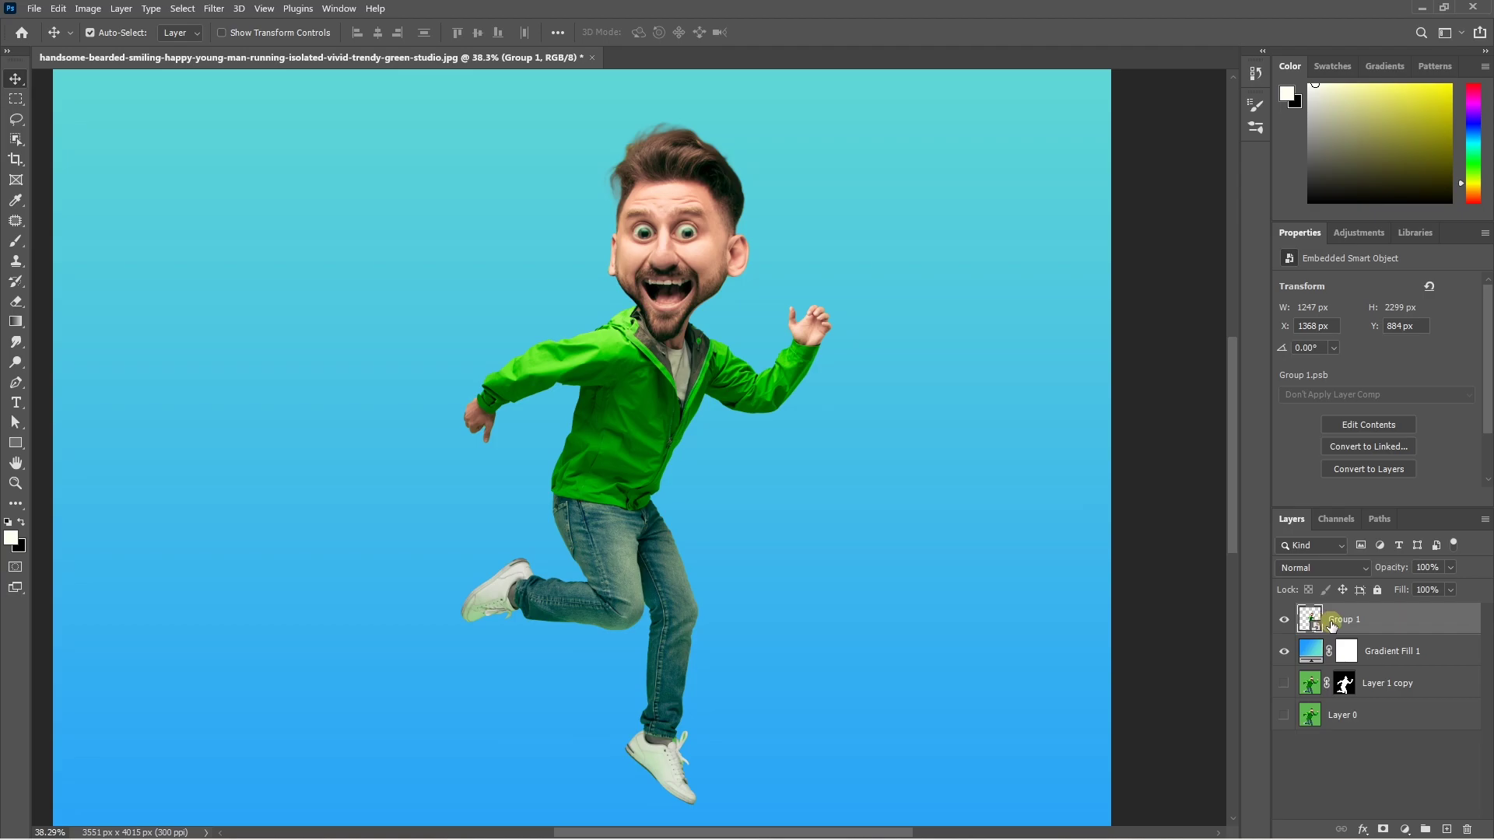
Step: Duplicate Group 1 with Ctrl+J and reselect the original Group 1
key(ctrl+j)
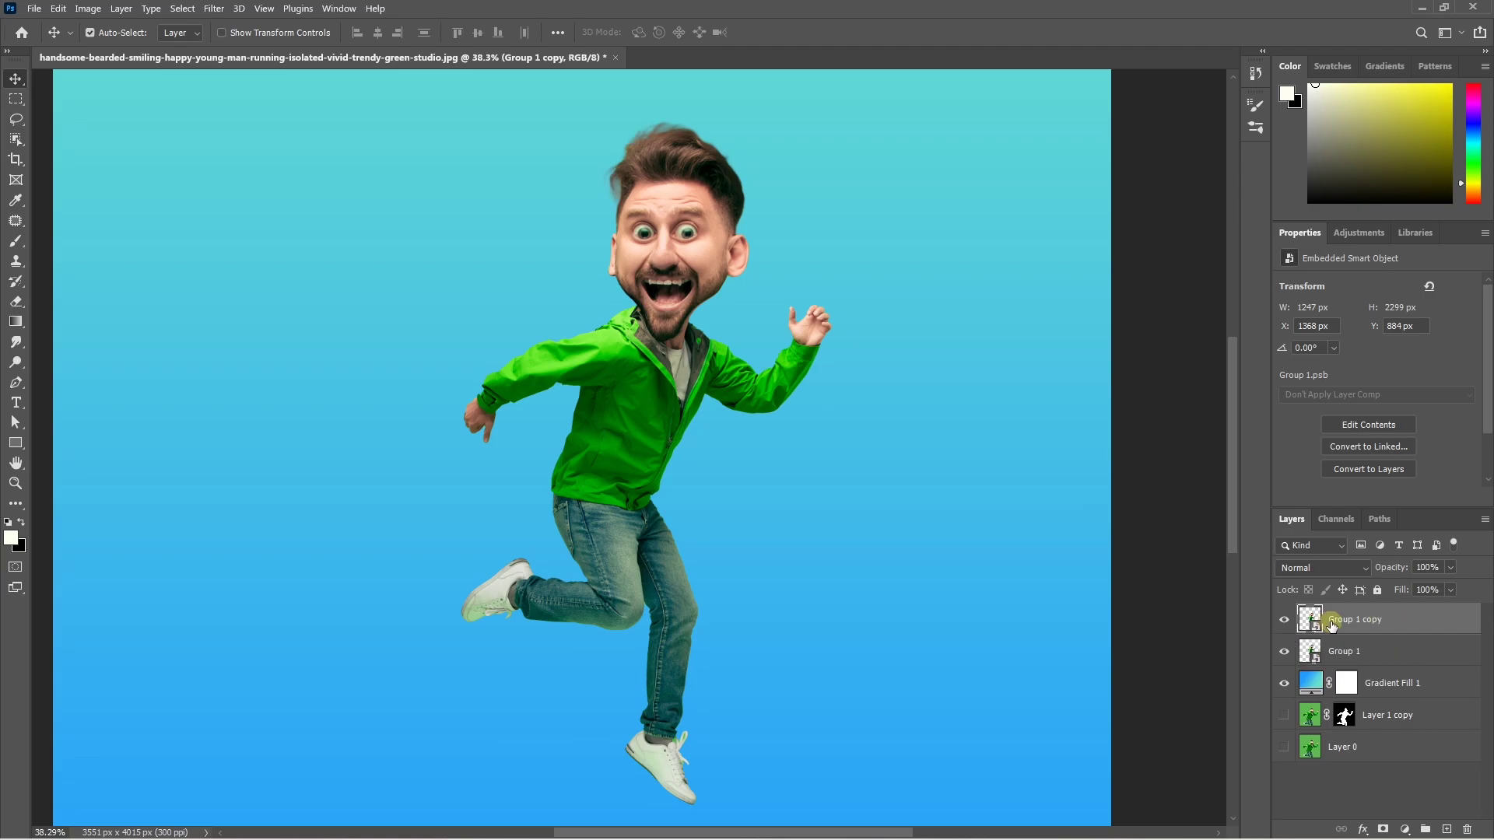
click(1346, 654)
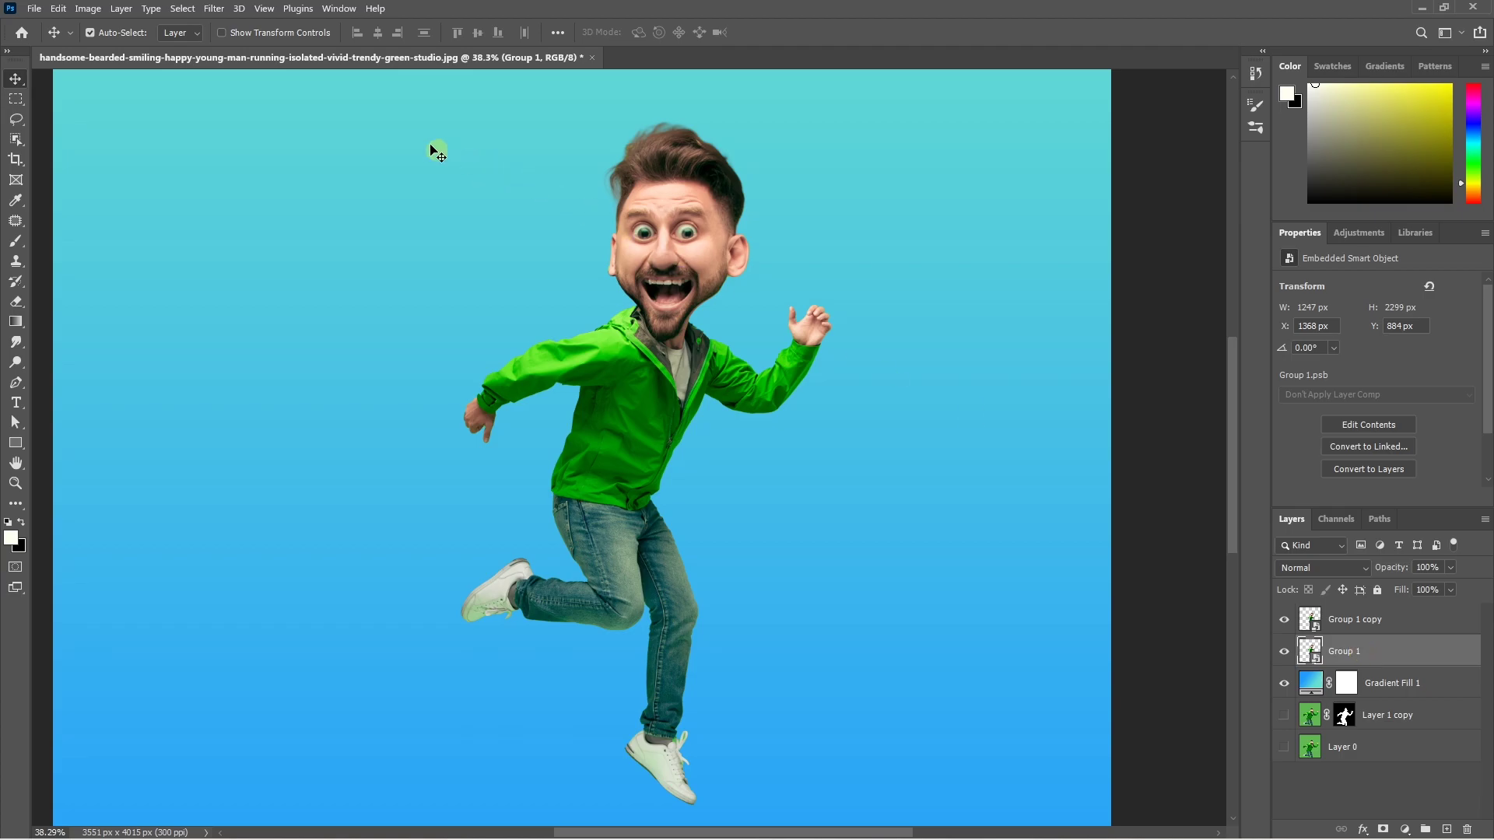
Step: Apply Poster Edges (thickness 2, intensity 1, posterization 2) to Group 1 and hide Group 1 copy
click(222, 21)
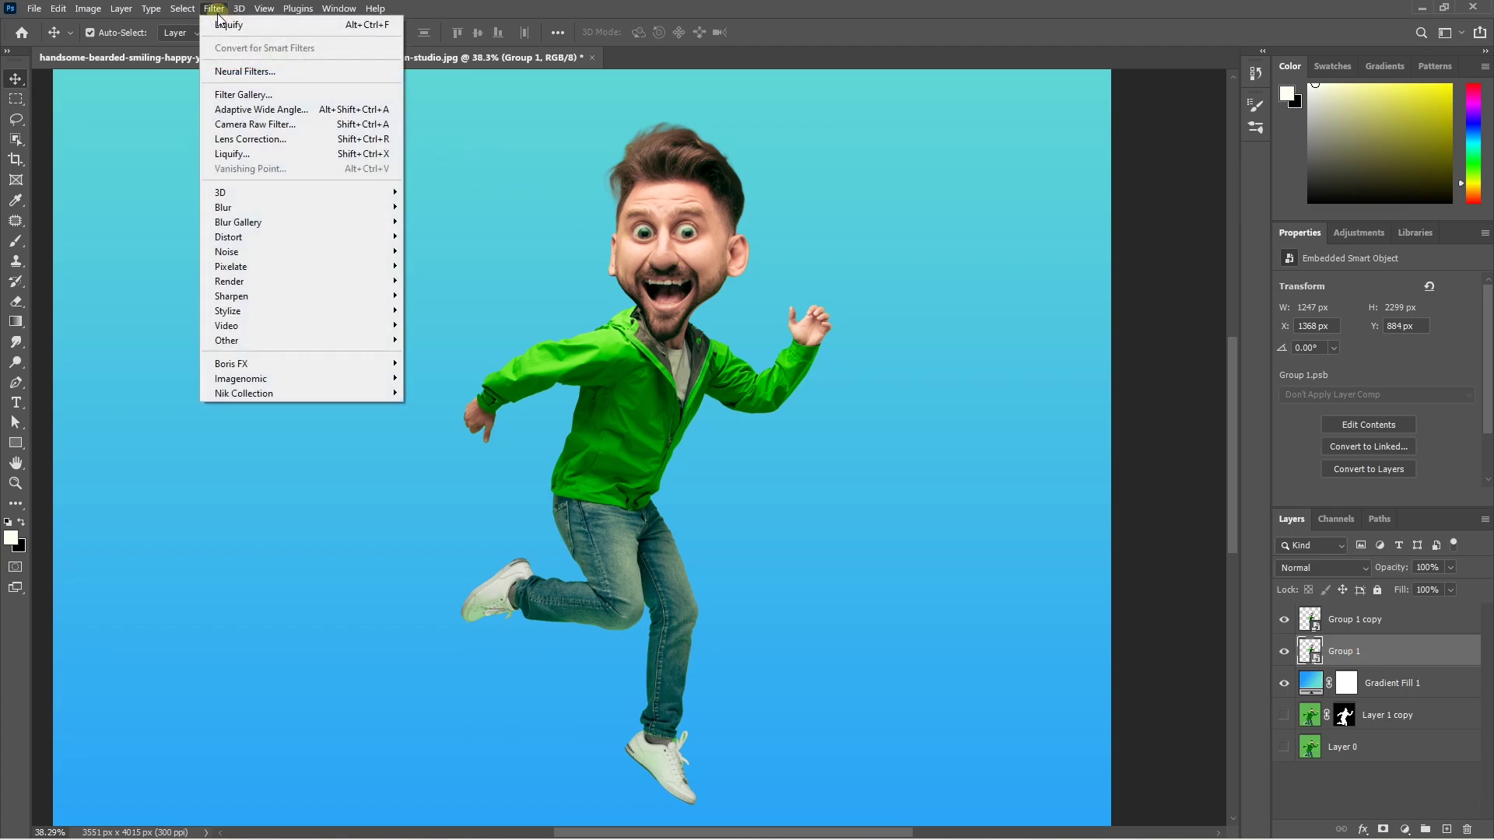
click(262, 103)
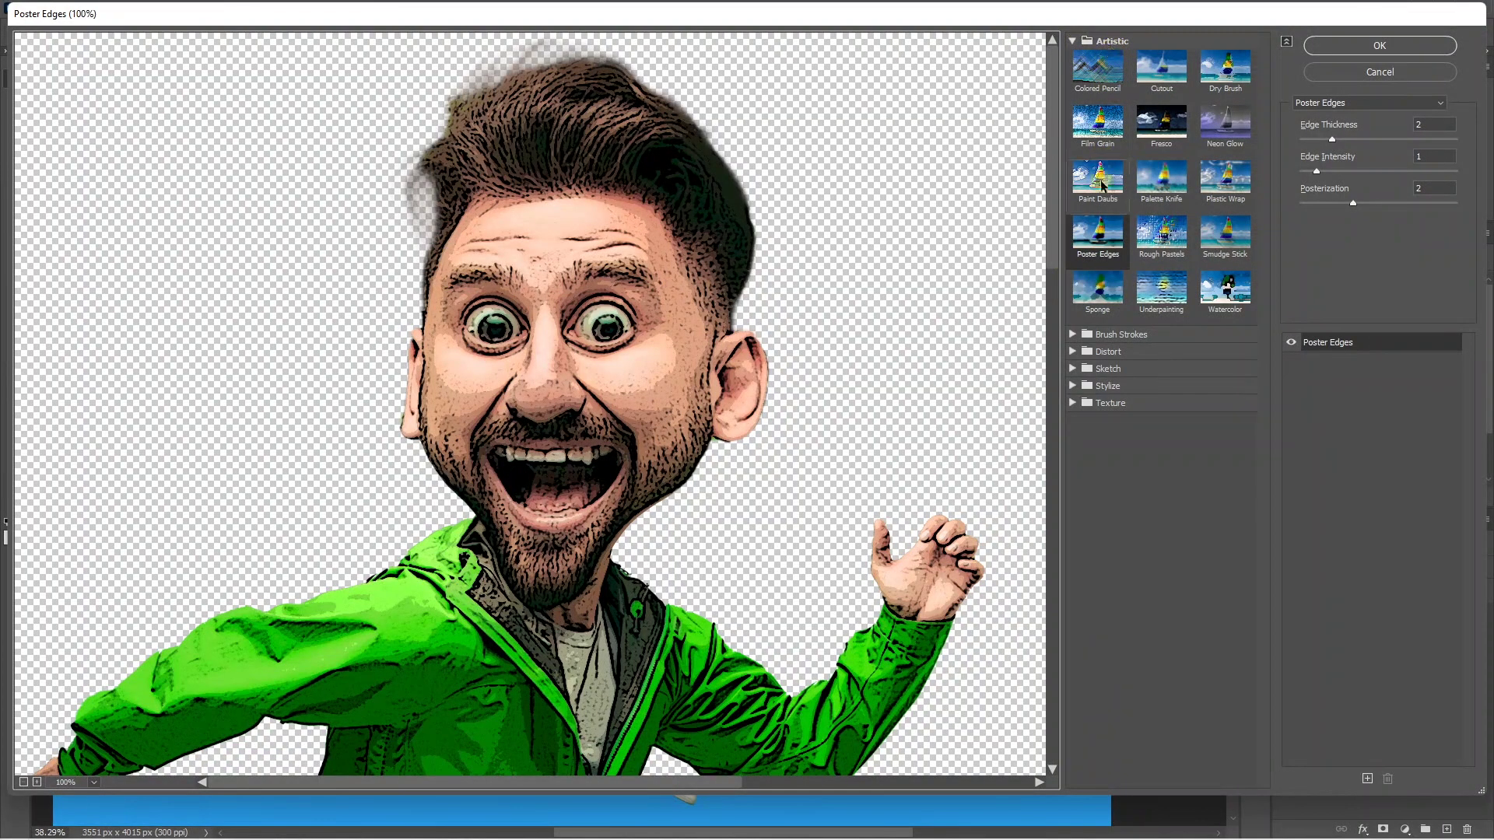
click(1332, 141)
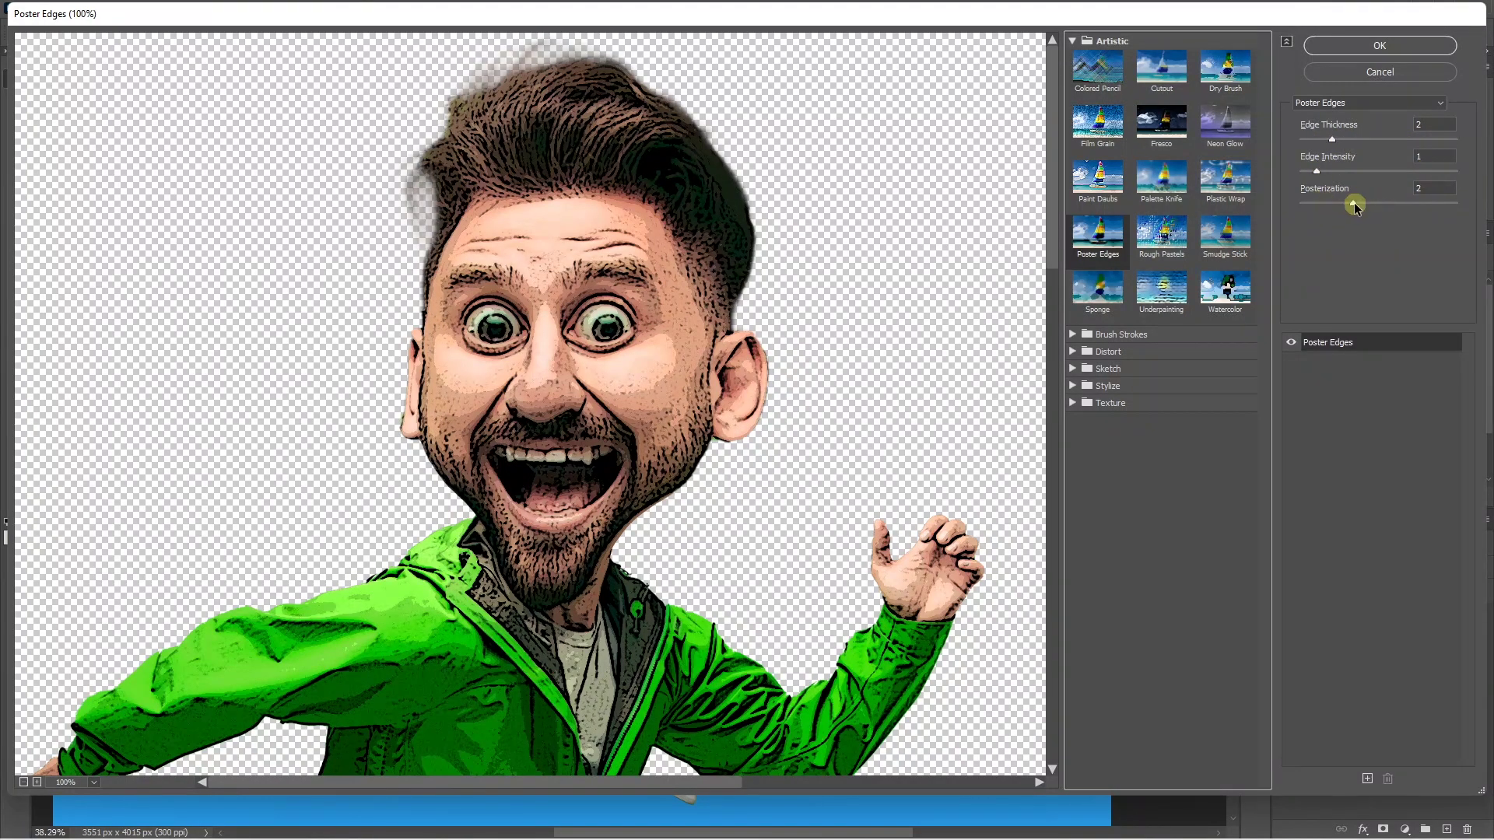
click(1379, 47)
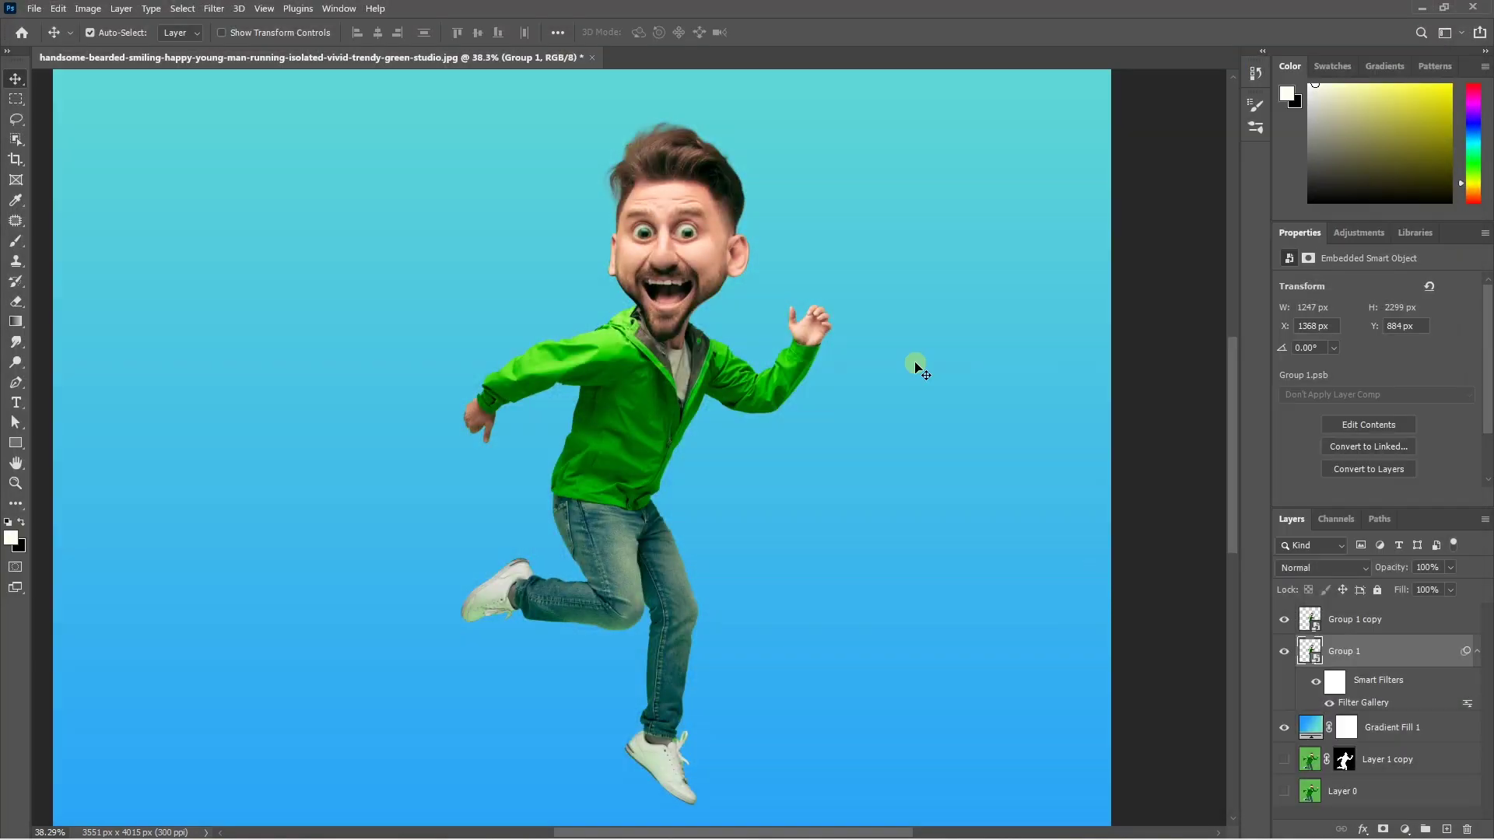
click(1283, 620)
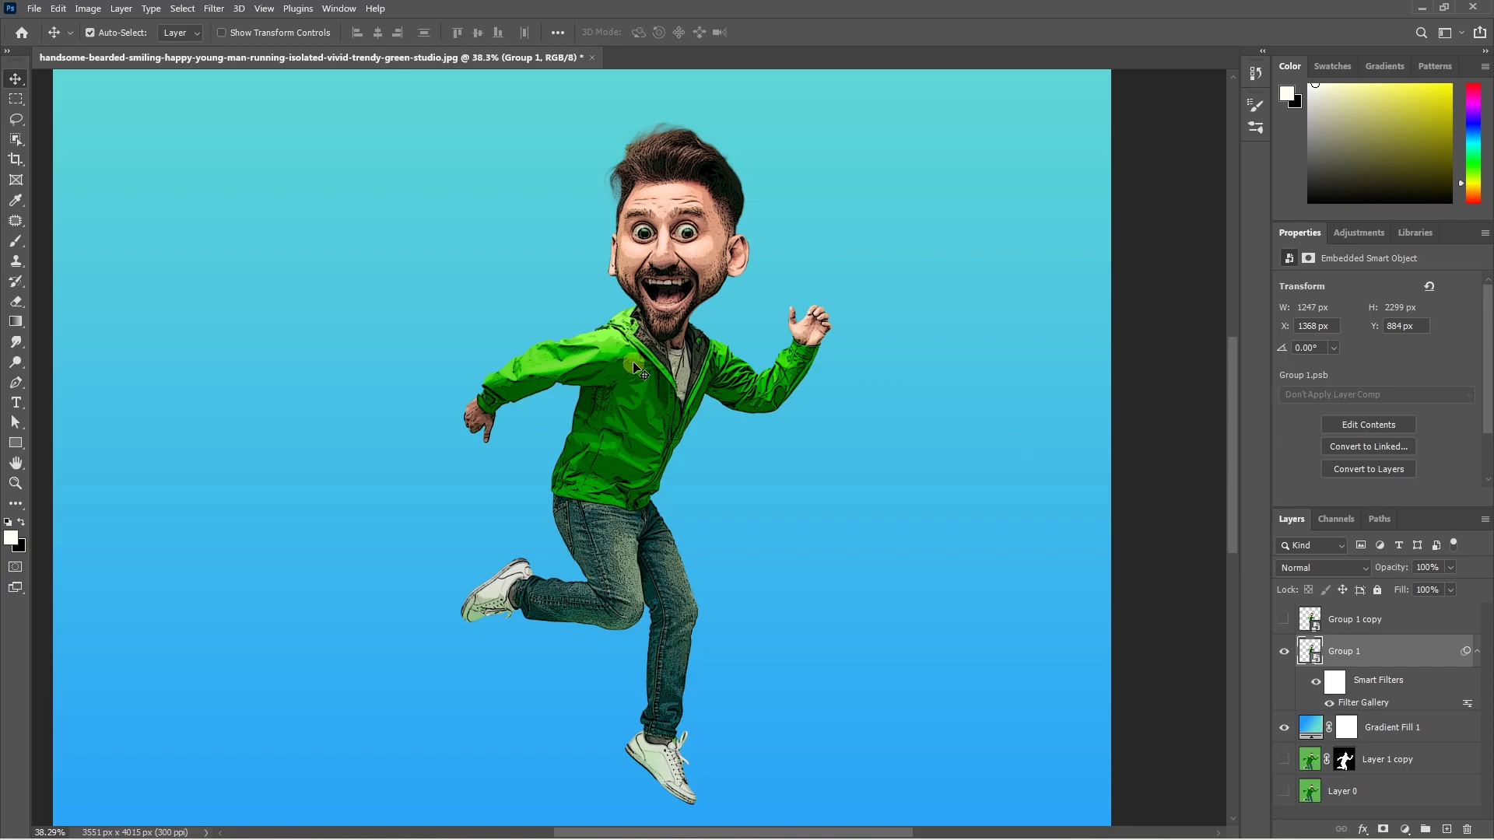
click(211, 9)
mouse_move(231, 295)
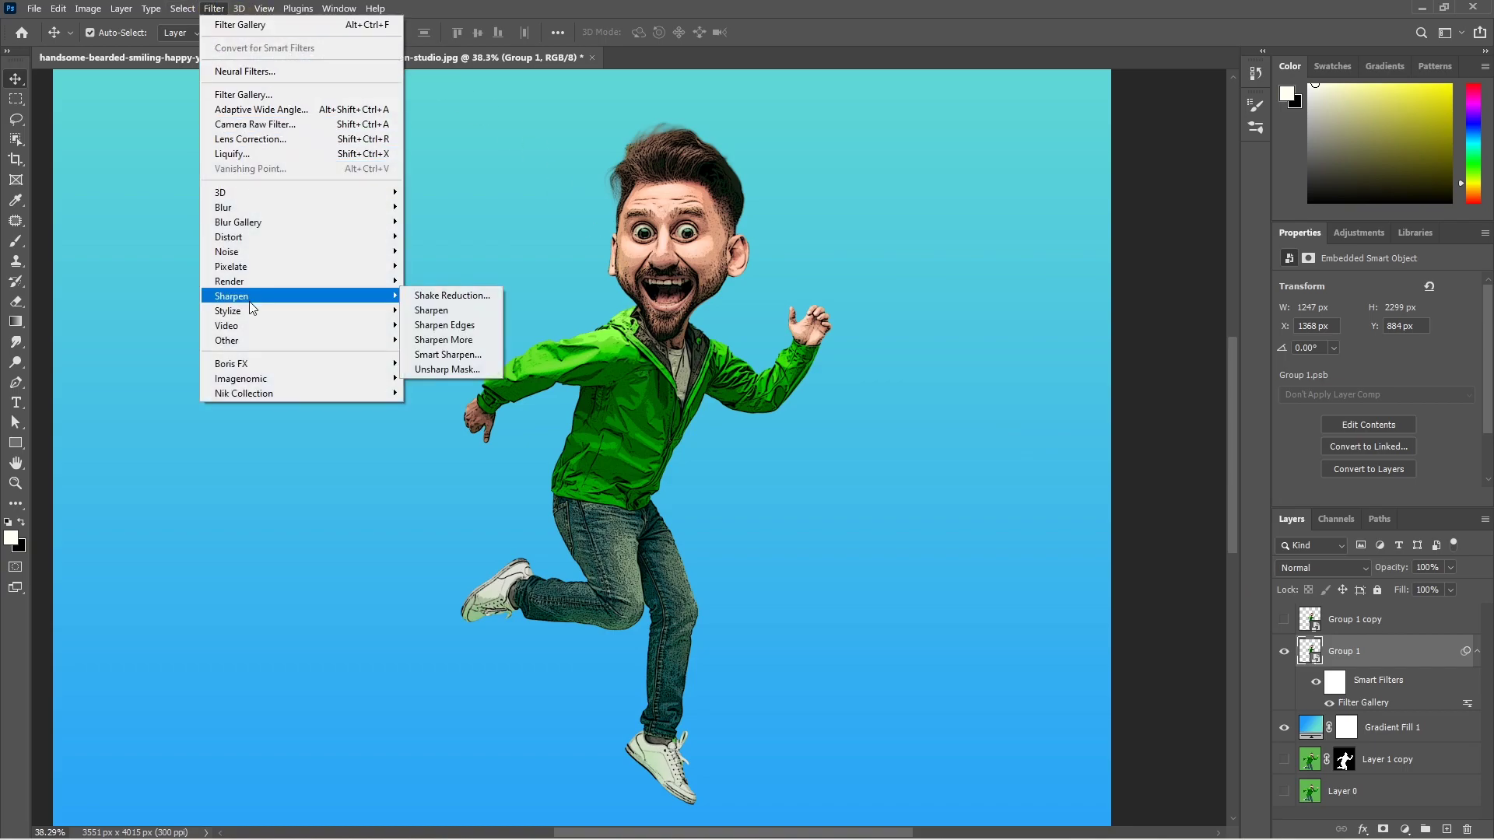
Step: Apply Oil Paint with Lighting (Stylization 5, Cleanliness 3) to Group 1, then show and select Group 1 copy
click(456, 368)
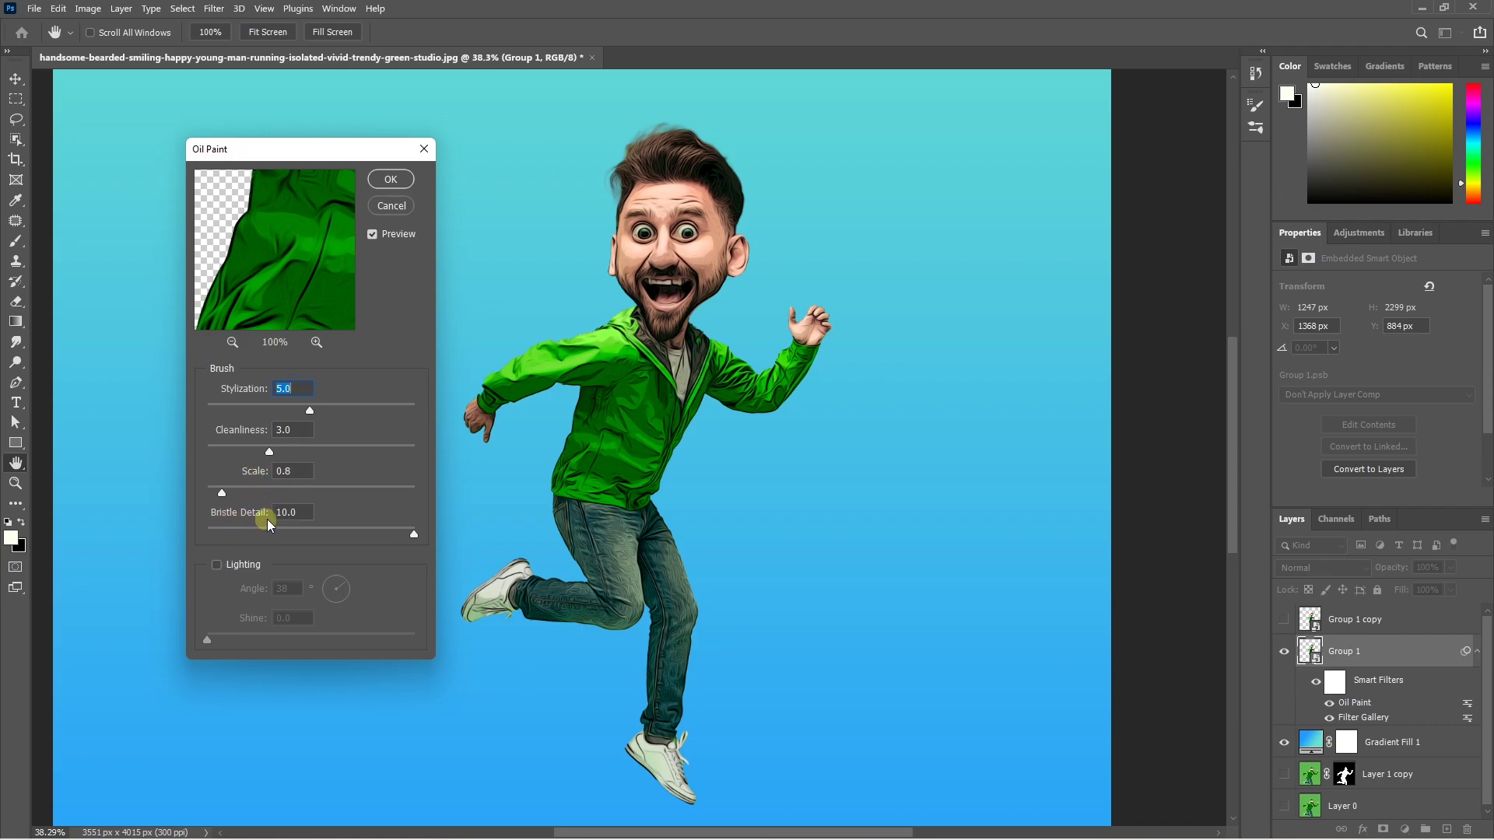
click(218, 565)
click(390, 179)
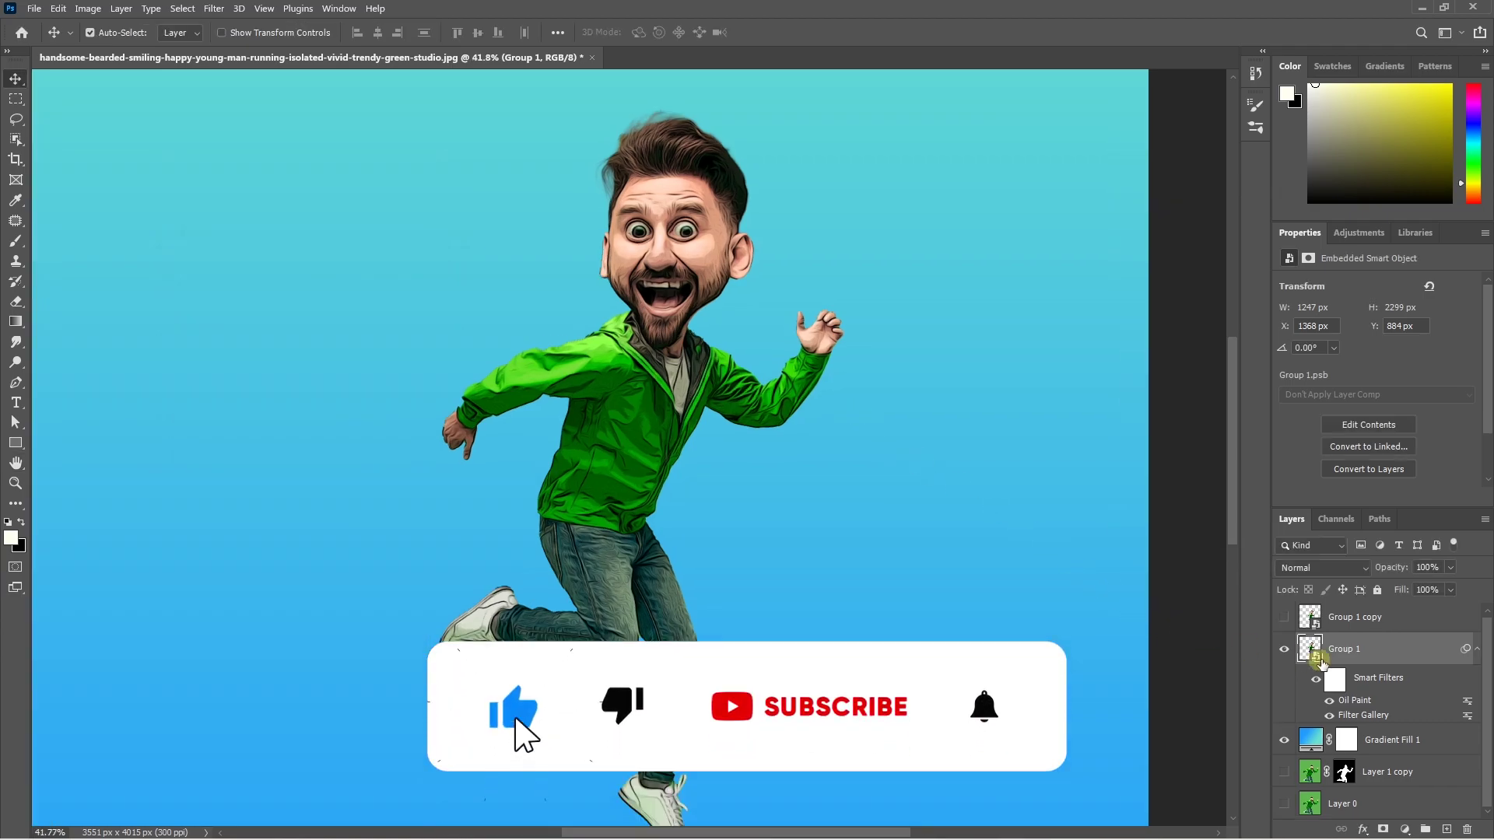
click(1352, 620)
click(1284, 619)
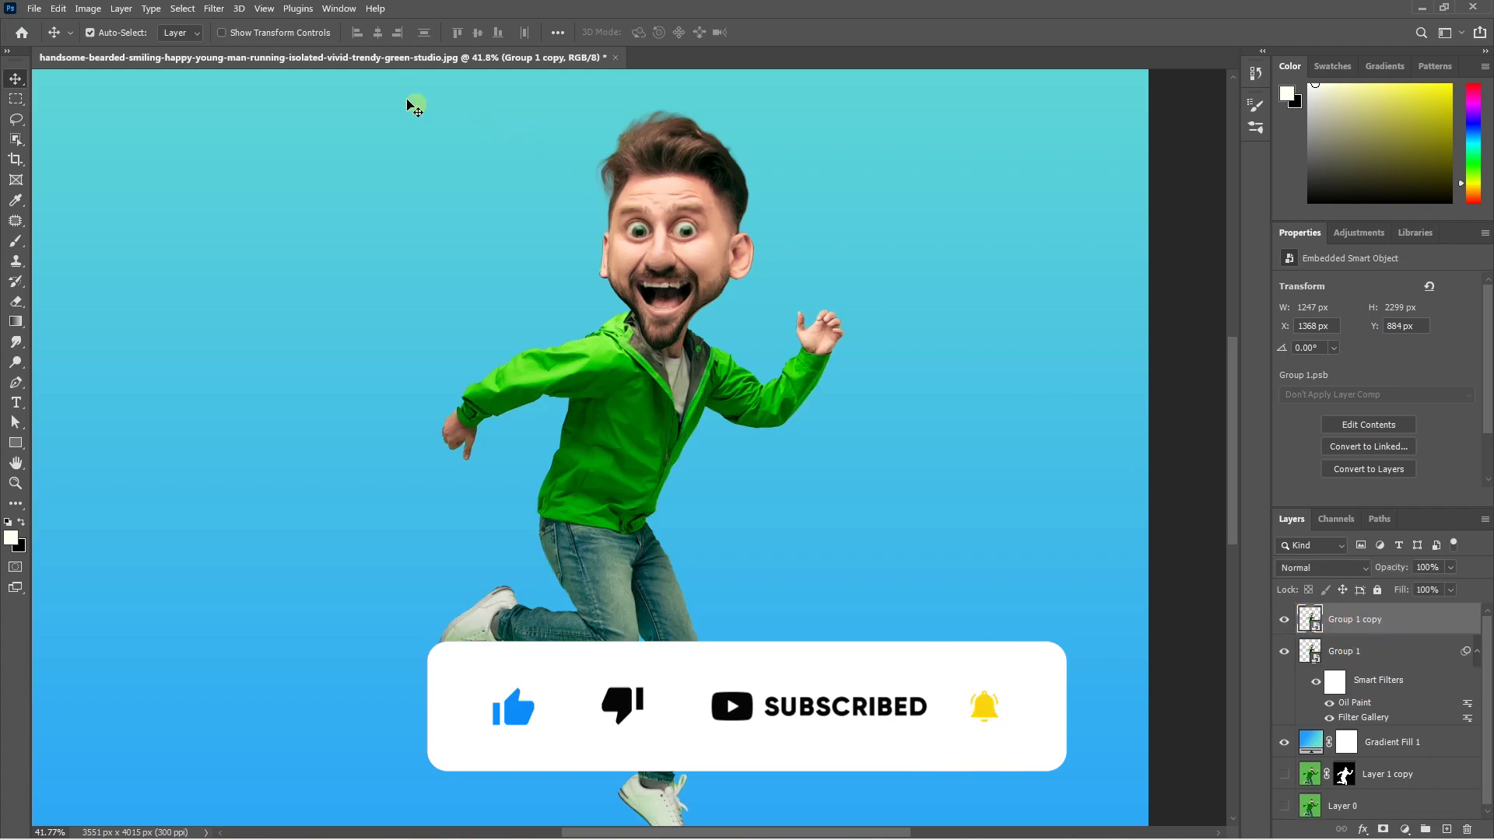
Step: Apply Color Halftone to Group 1 copy and set its blend mode to Soft Light
click(213, 9)
mouse_move(232, 267)
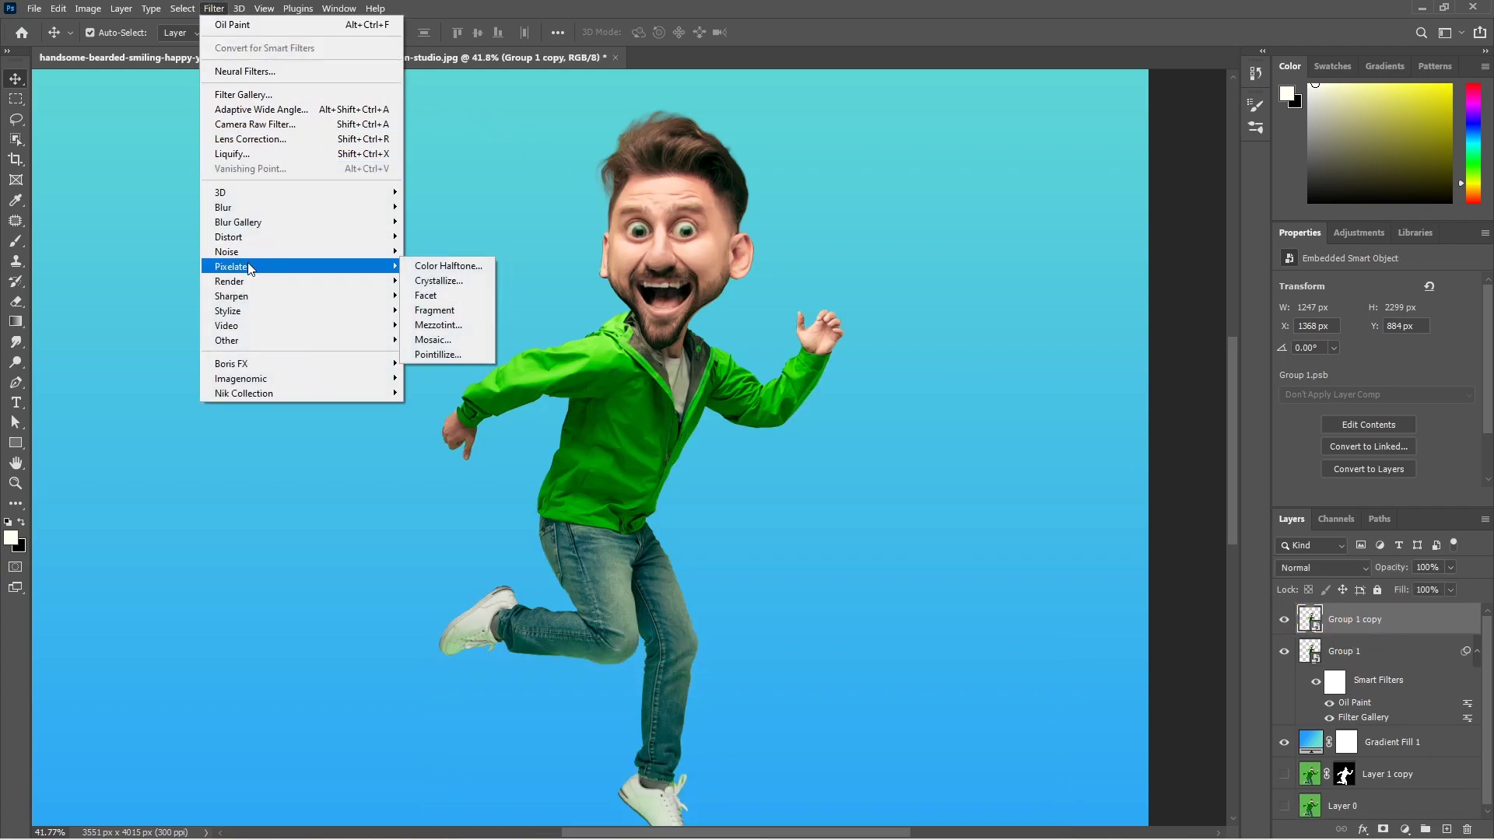
click(440, 266)
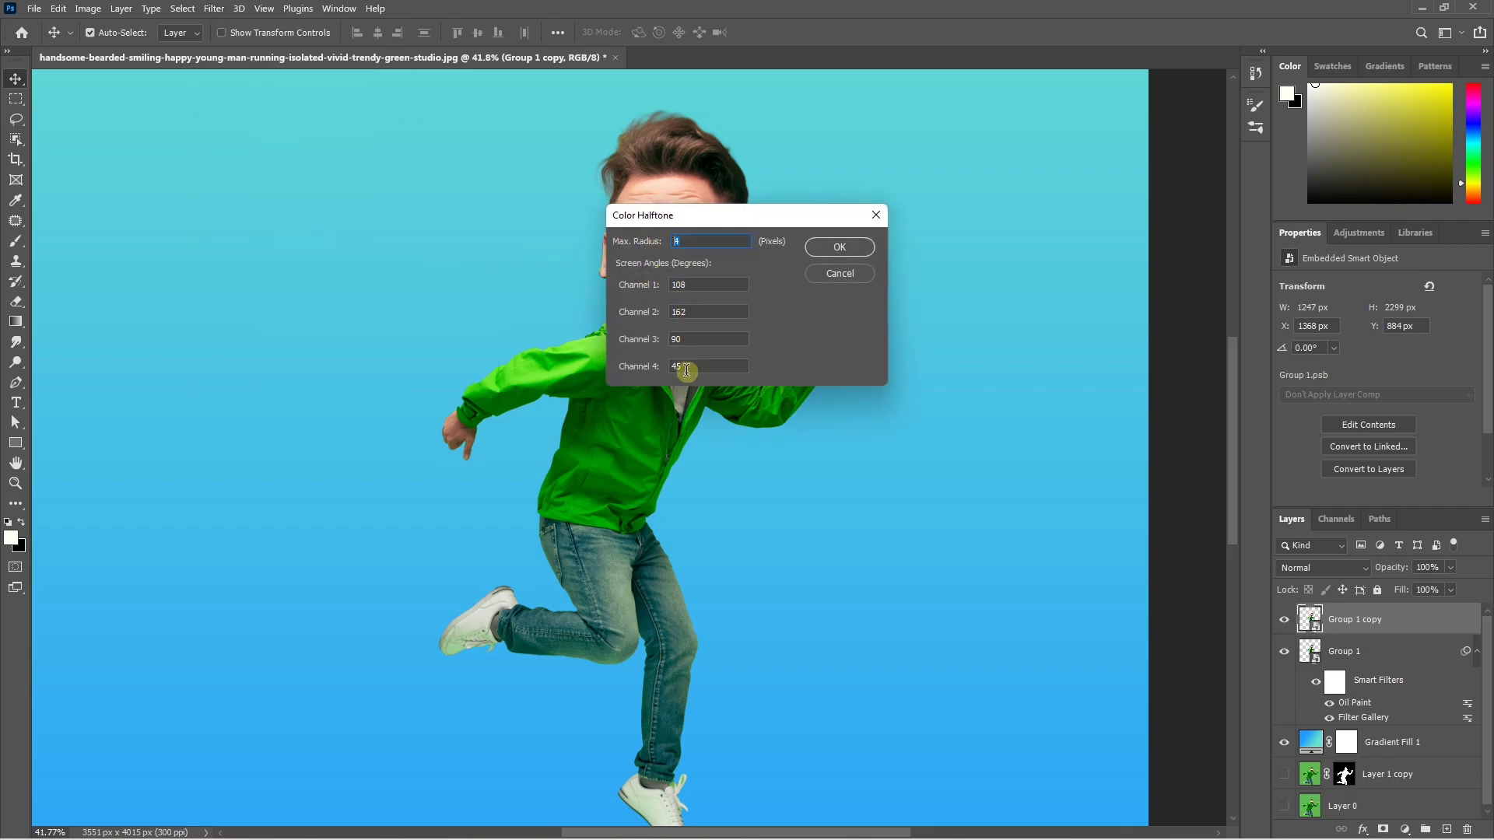
click(839, 246)
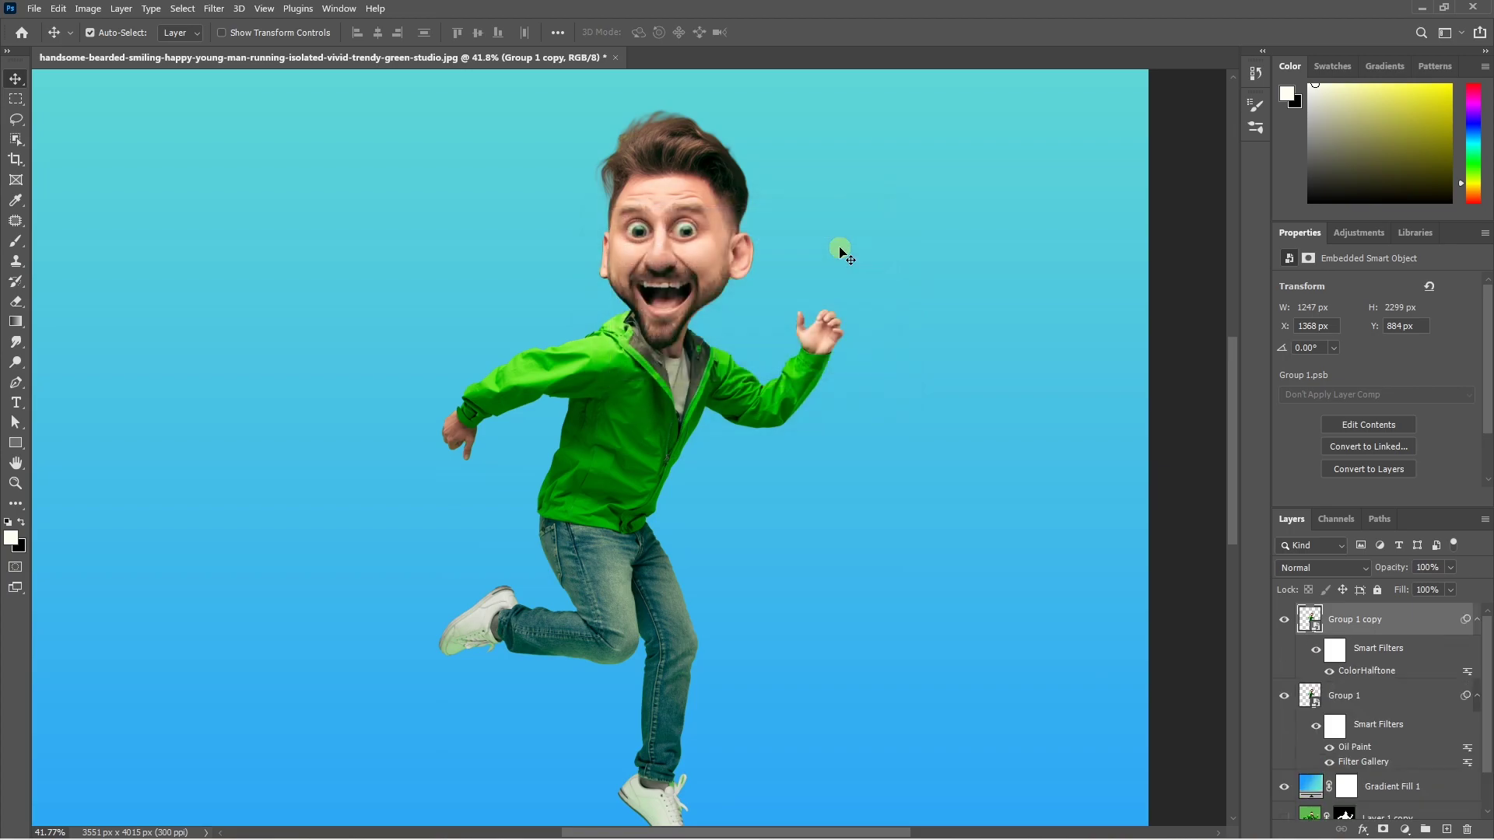
click(1305, 567)
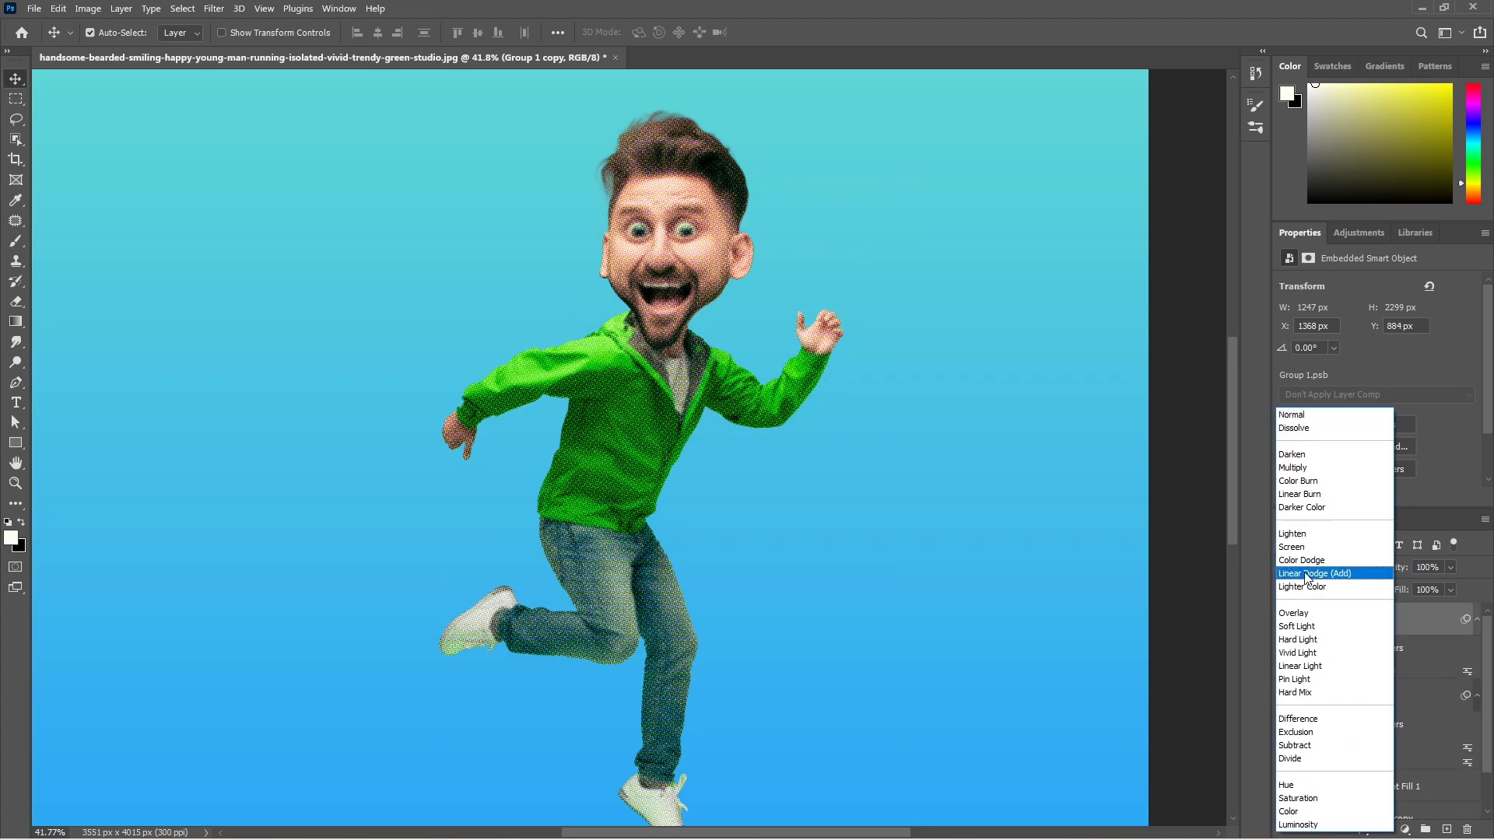
click(1305, 627)
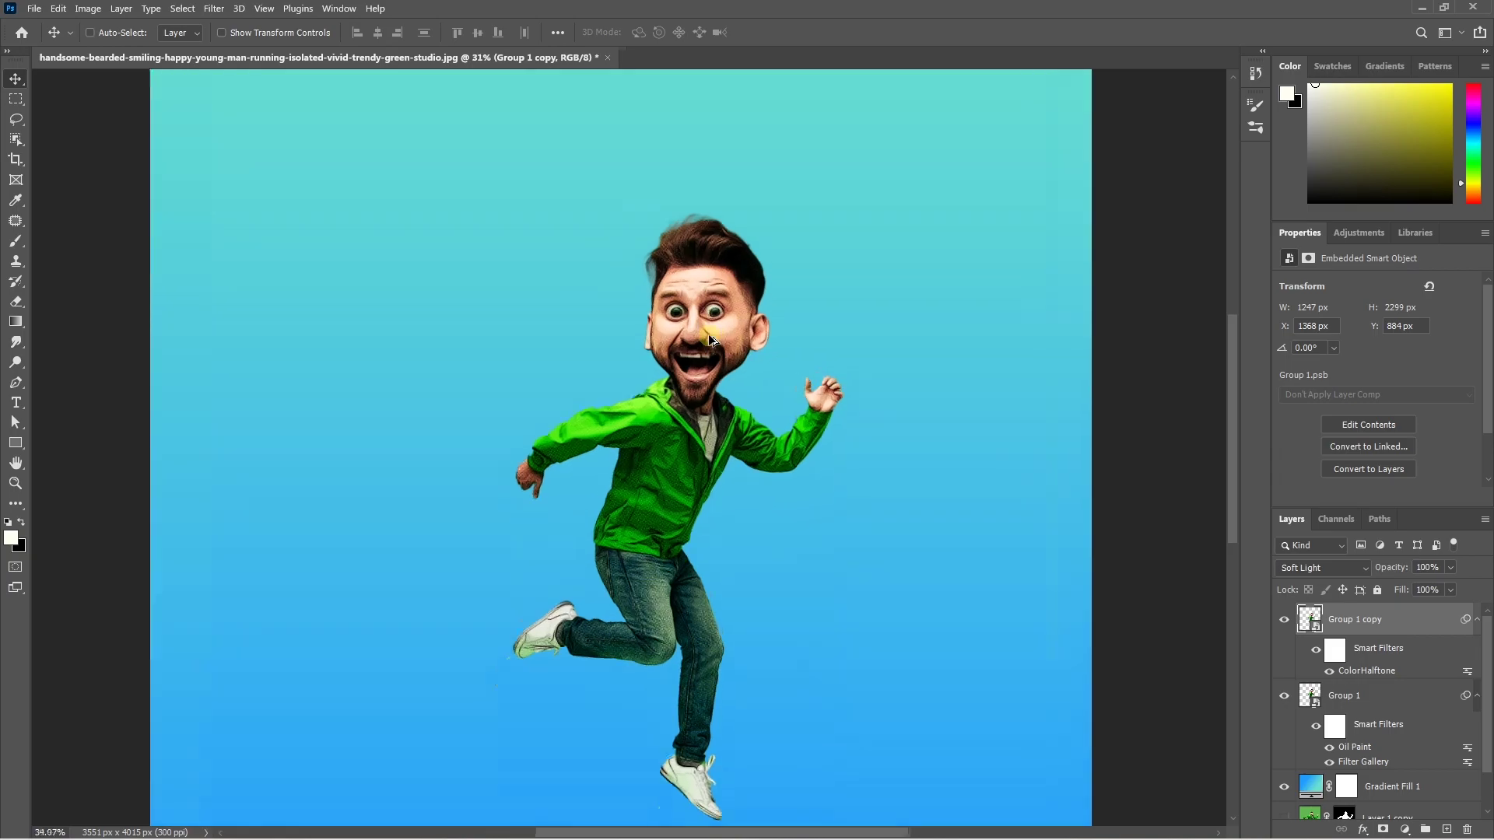
Step: Scroll the Layers panel and select the Gradient Fill 1 background layer
scroll(709, 334, up, 5)
scroll(726, 347, up, 2)
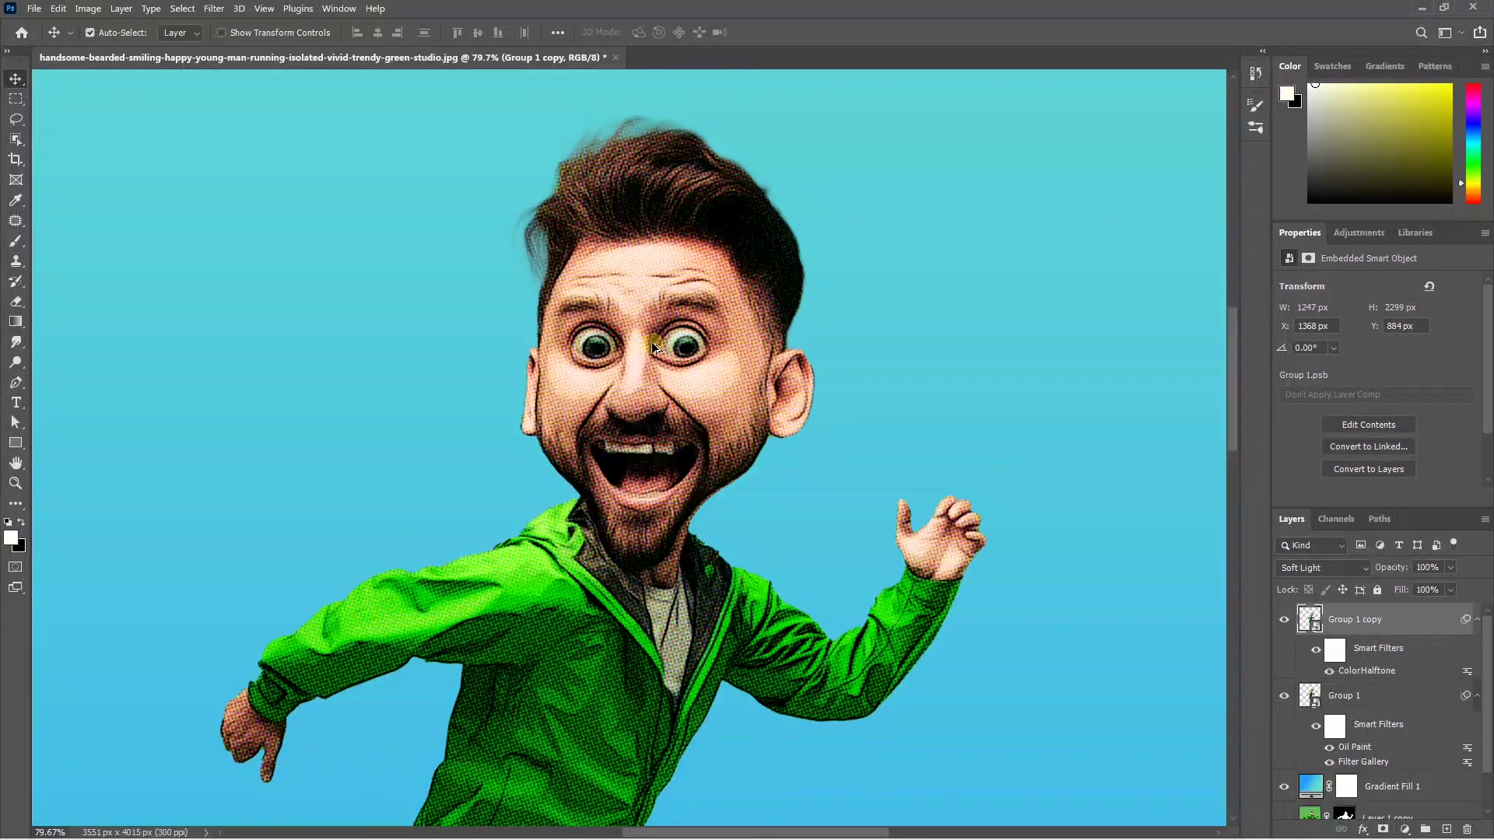
scroll(654, 342, up, 1)
scroll(657, 335, up, 1)
scroll(658, 335, down, 2)
scroll(779, 323, down, 3)
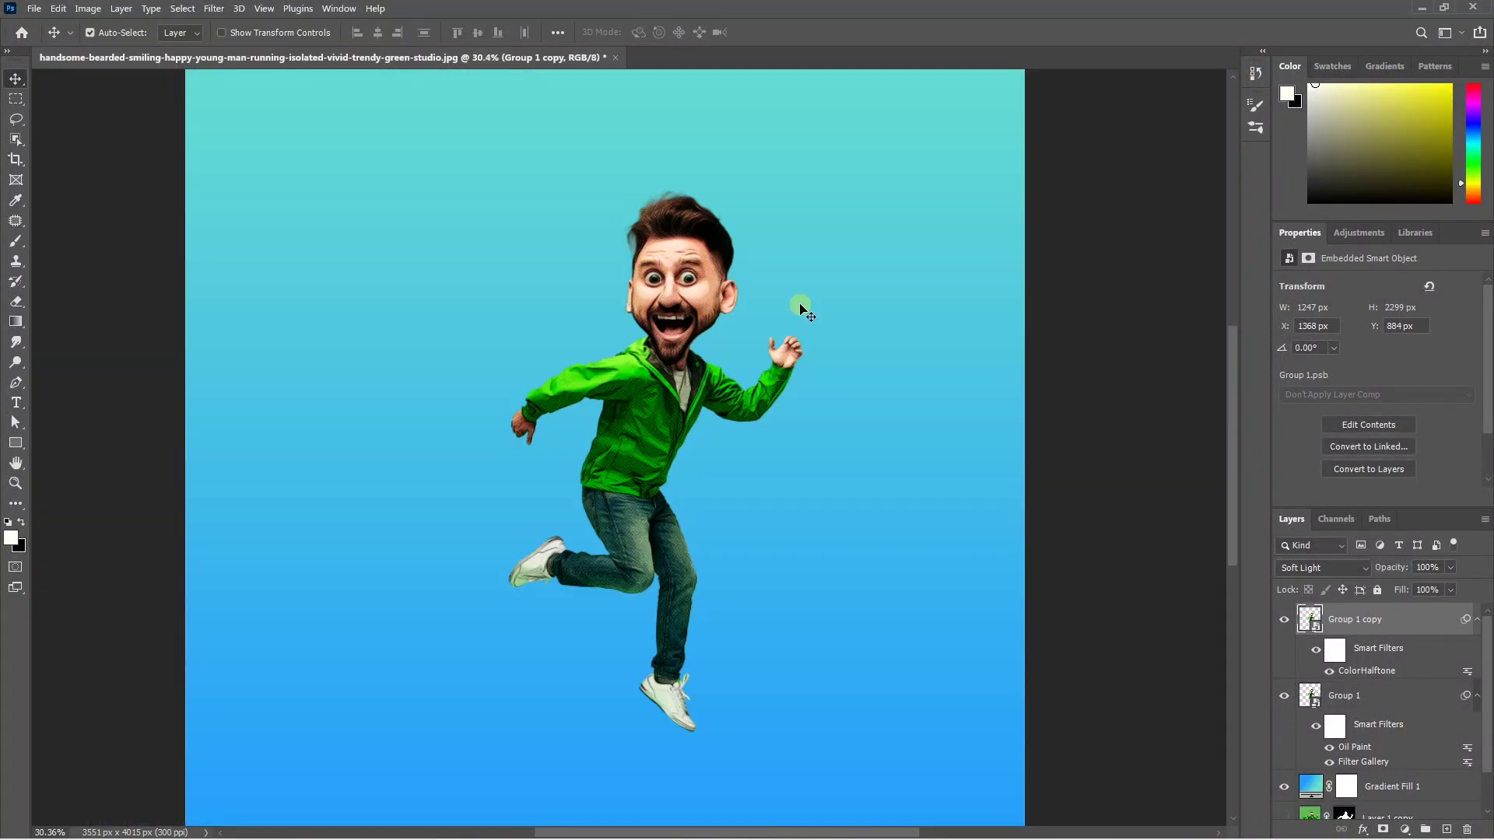
scroll(690, 305, up, 2)
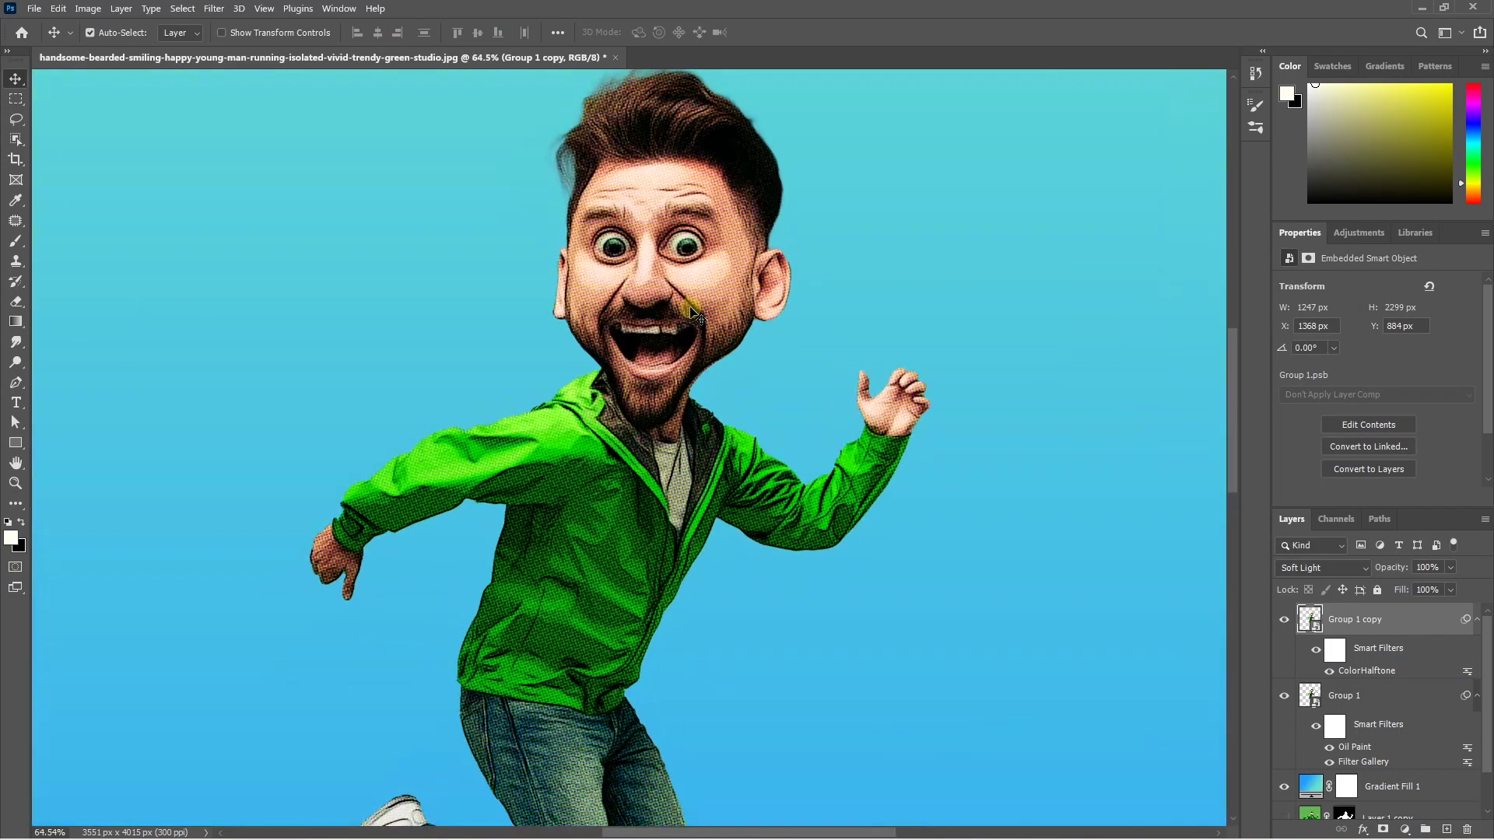
scroll(871, 467, down, 1)
click(1384, 788)
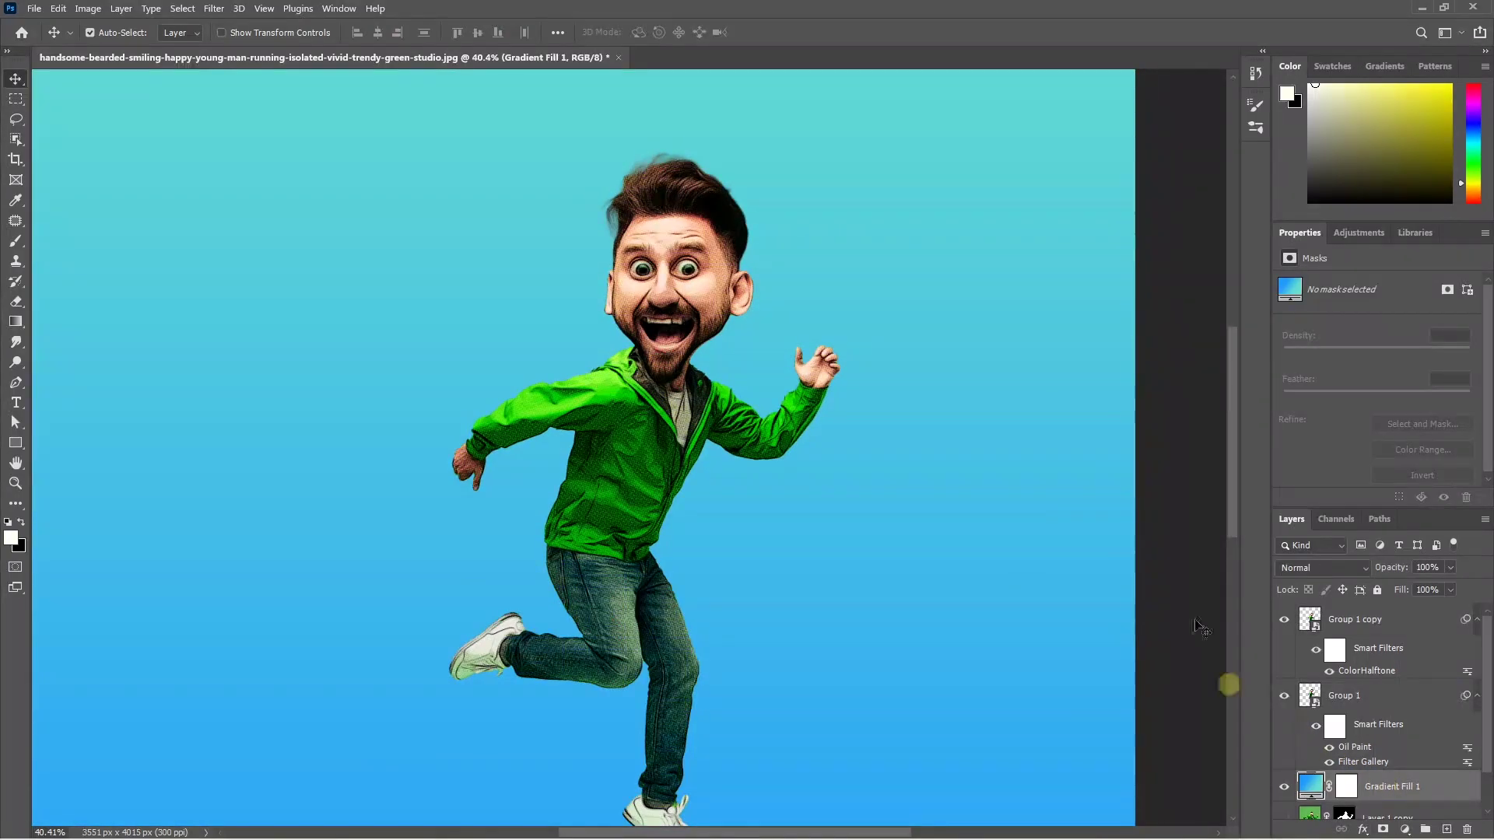
Step: Reapply the last Color Halftone filter to the Gradient Fill 1 background layer
click(213, 8)
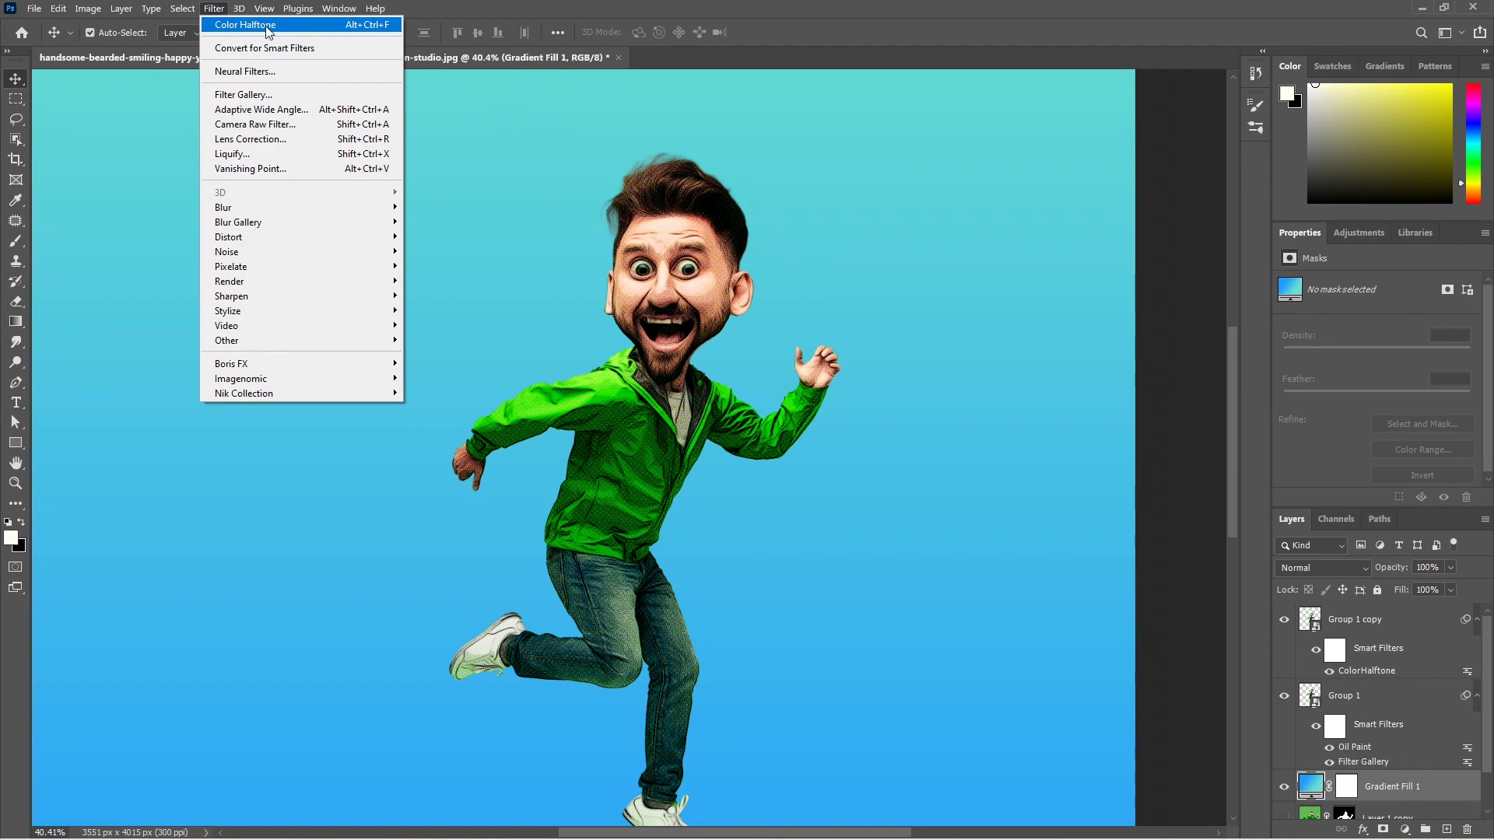
click(246, 25)
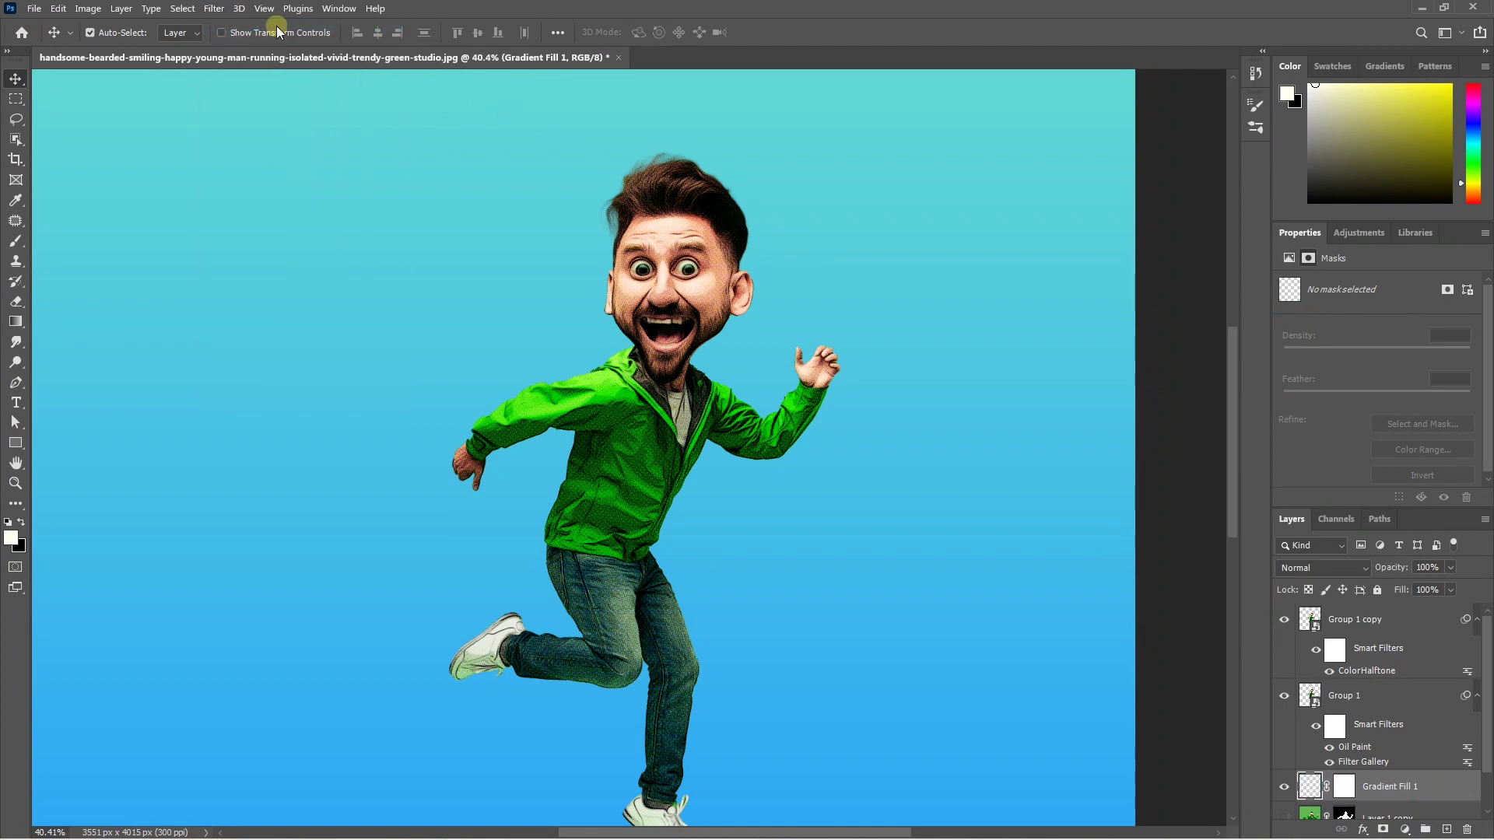
scroll(730, 352, up, 3)
scroll(684, 377, down, 1)
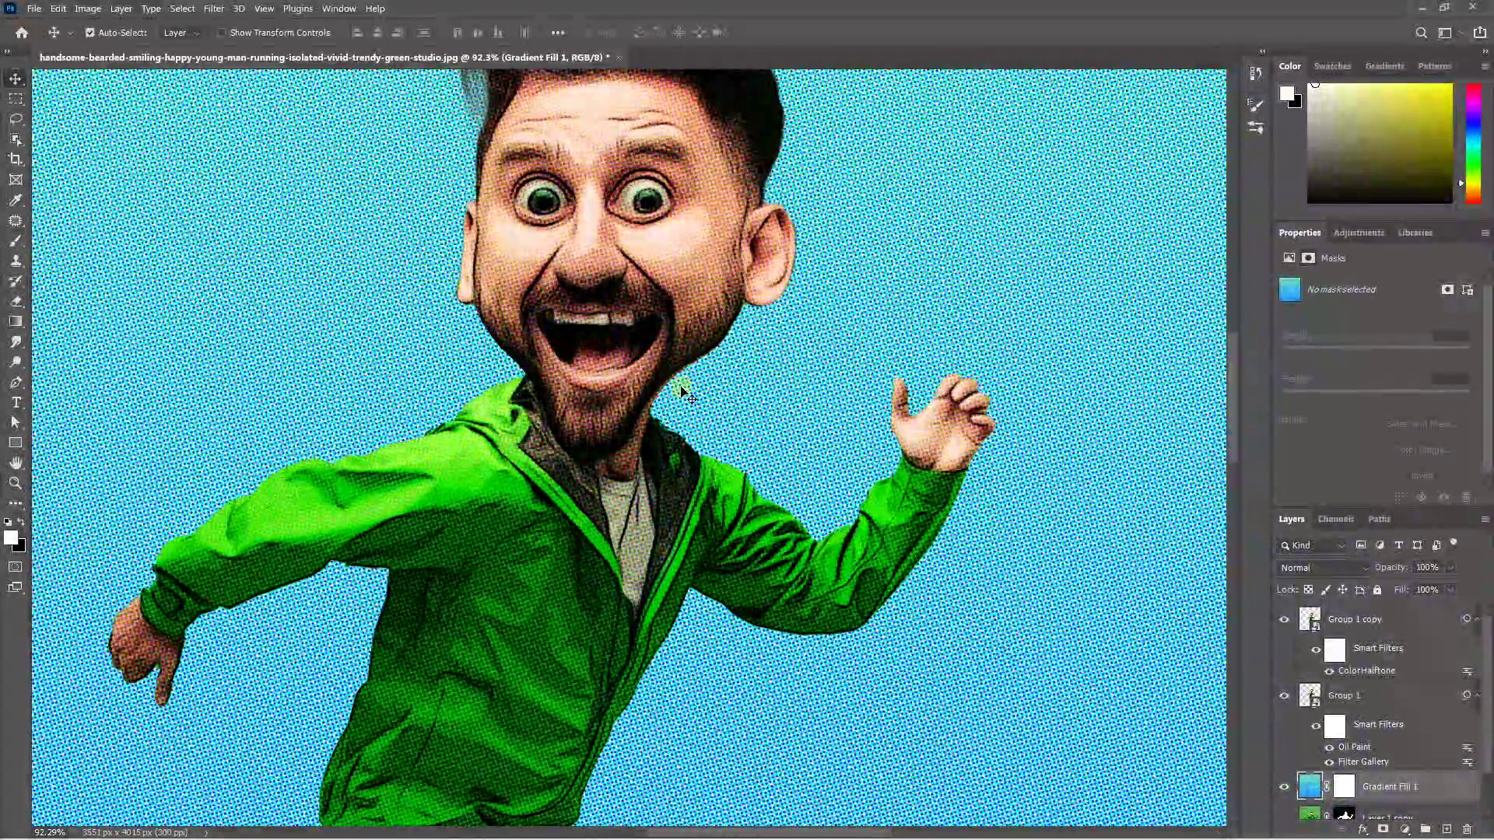
scroll(683, 389, down, 2)
scroll(682, 387, down, 2)
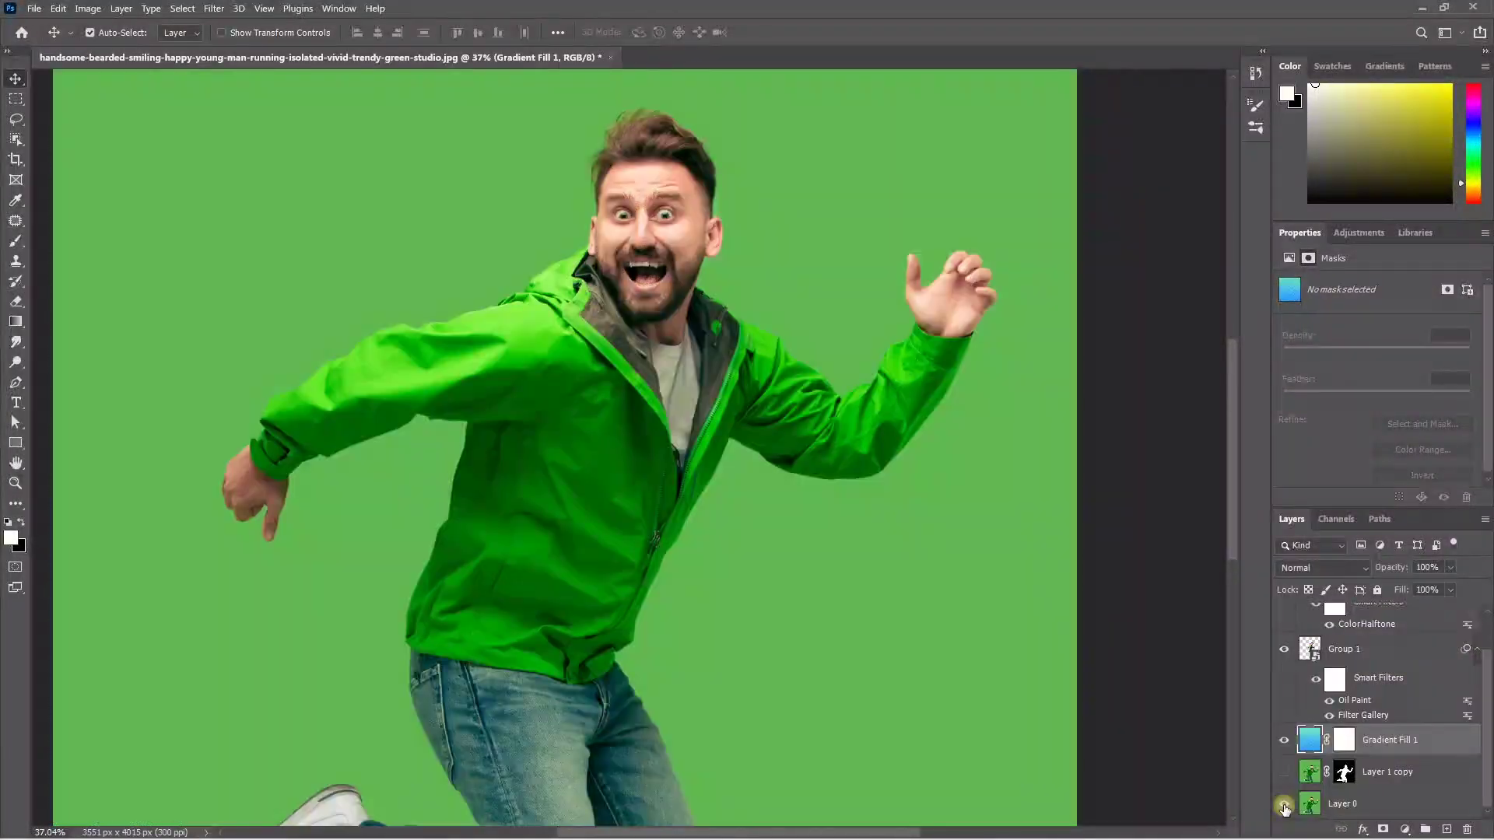
alt+click(1284, 805)
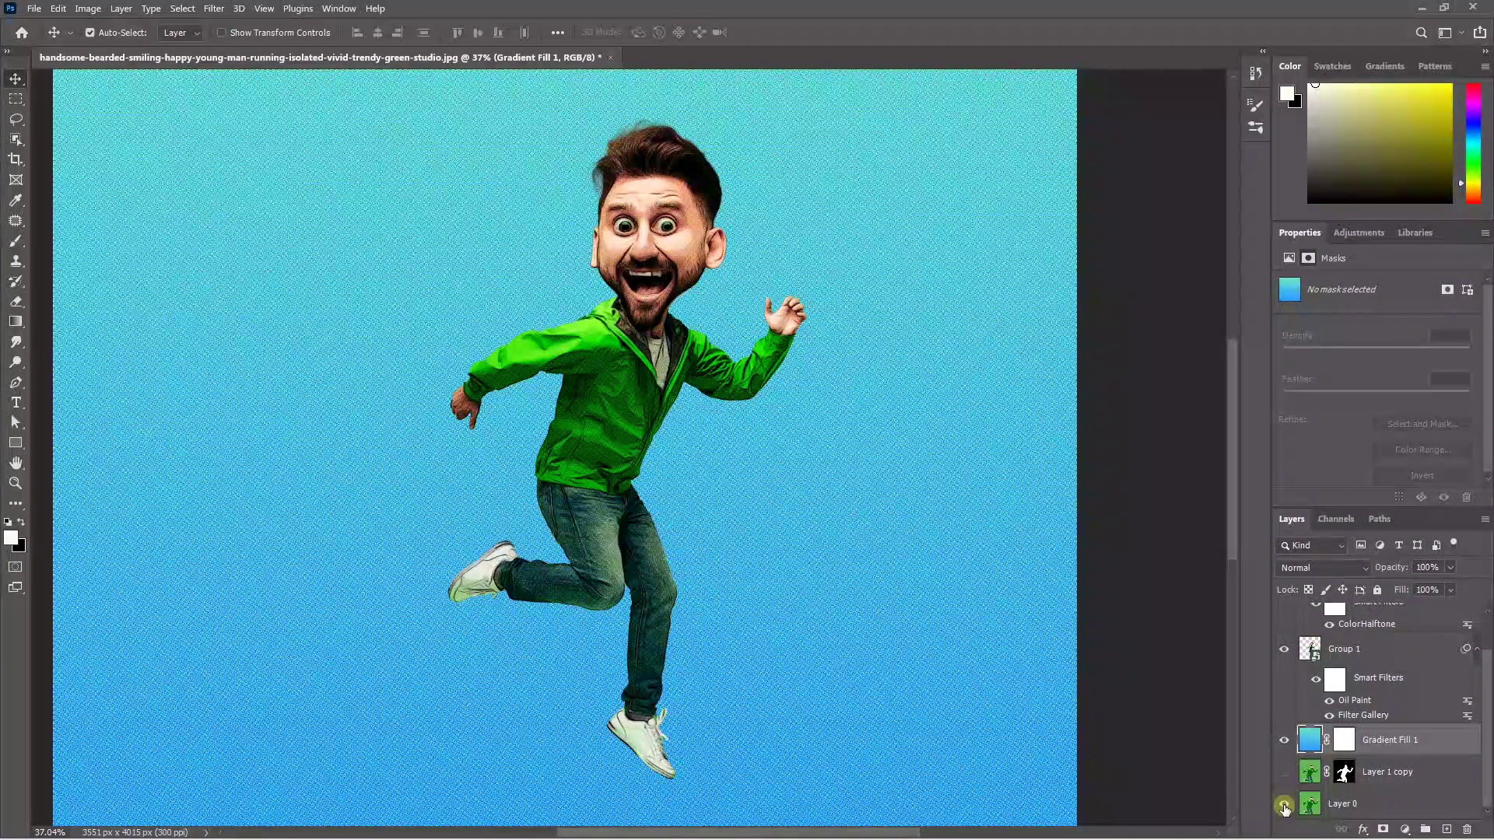
alt+click(1284, 805)
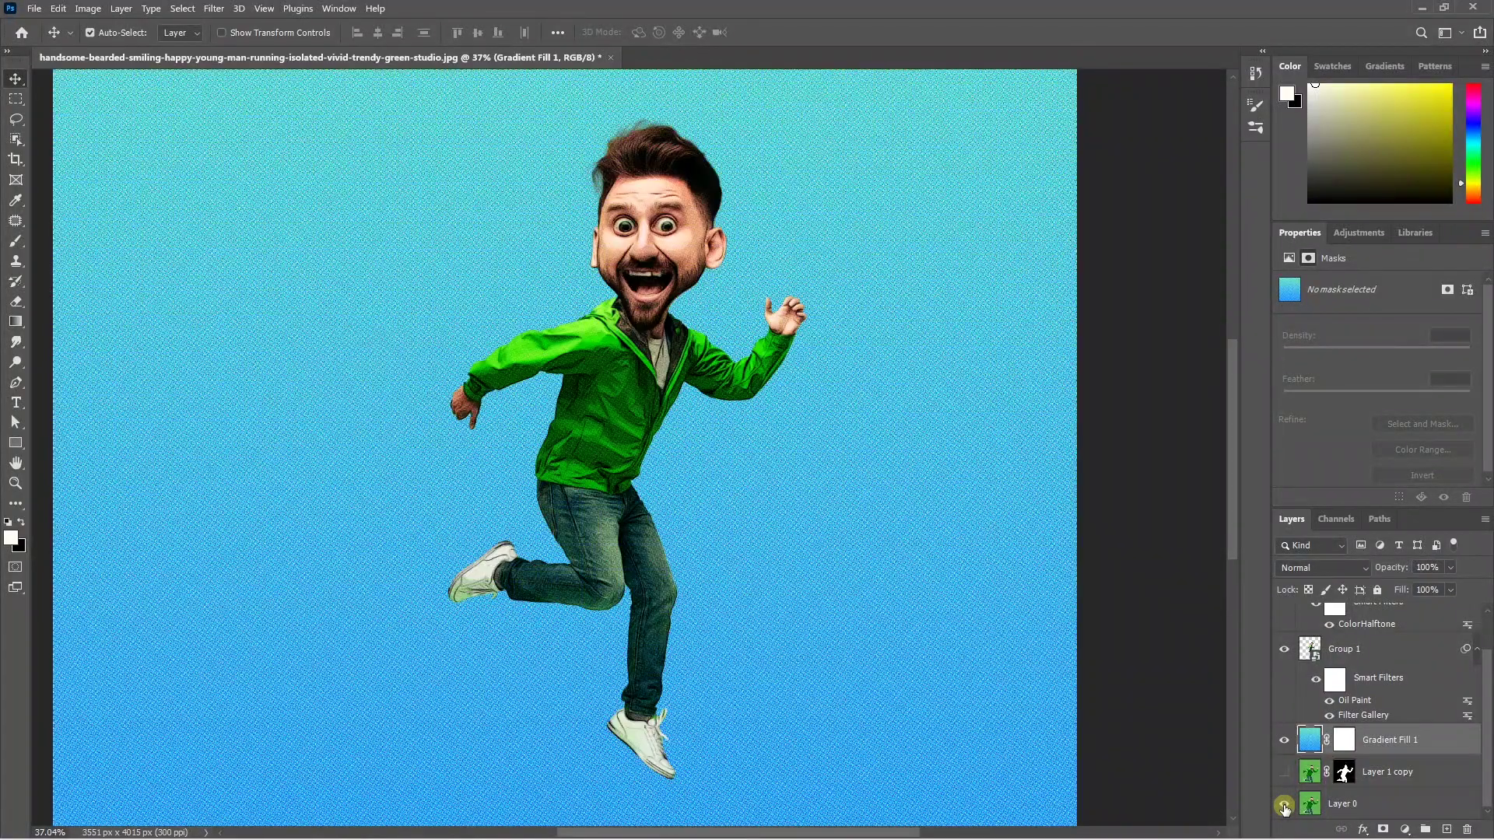
alt+click(1285, 805)
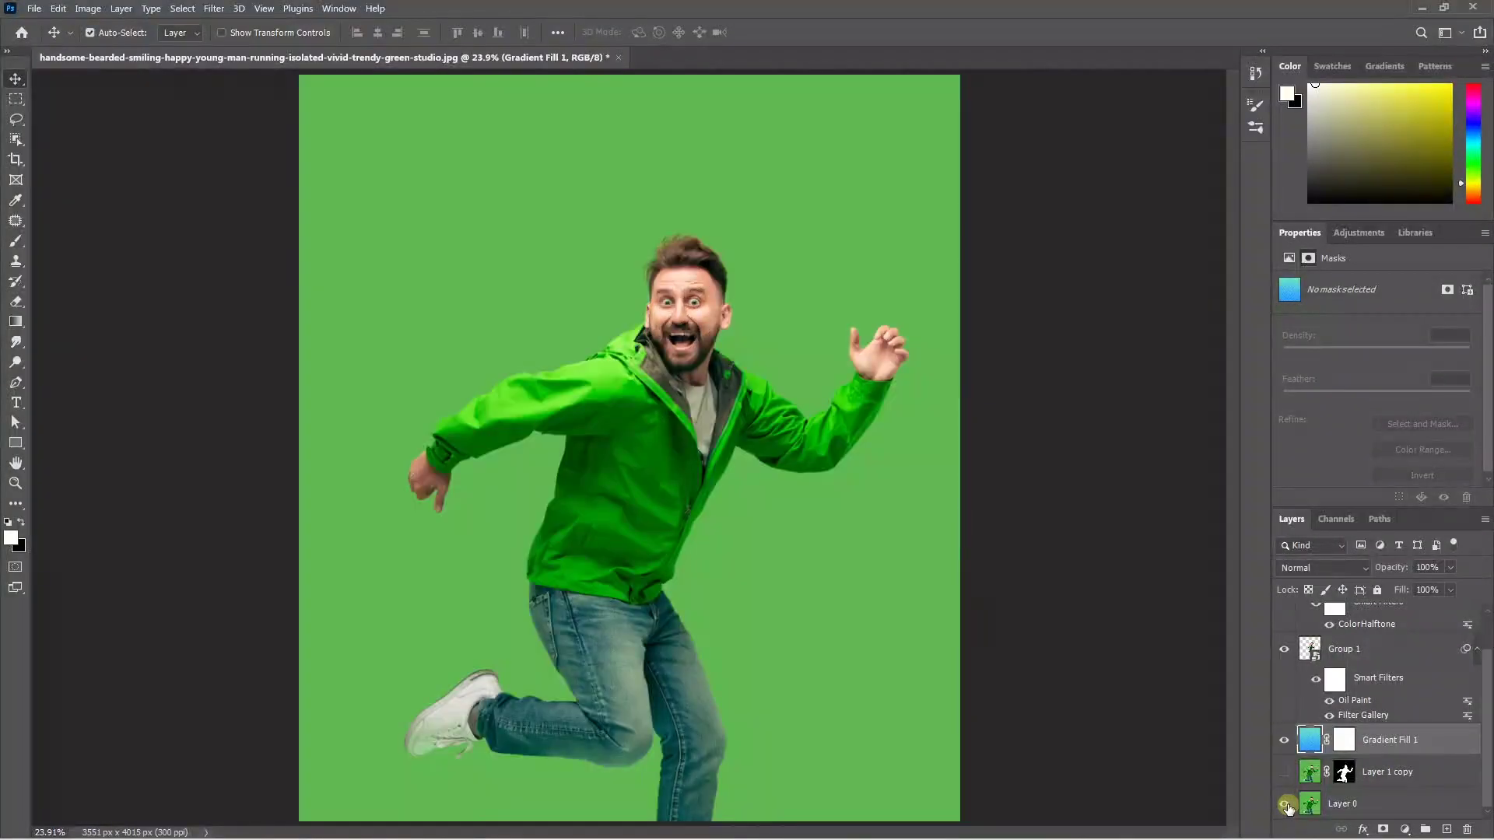